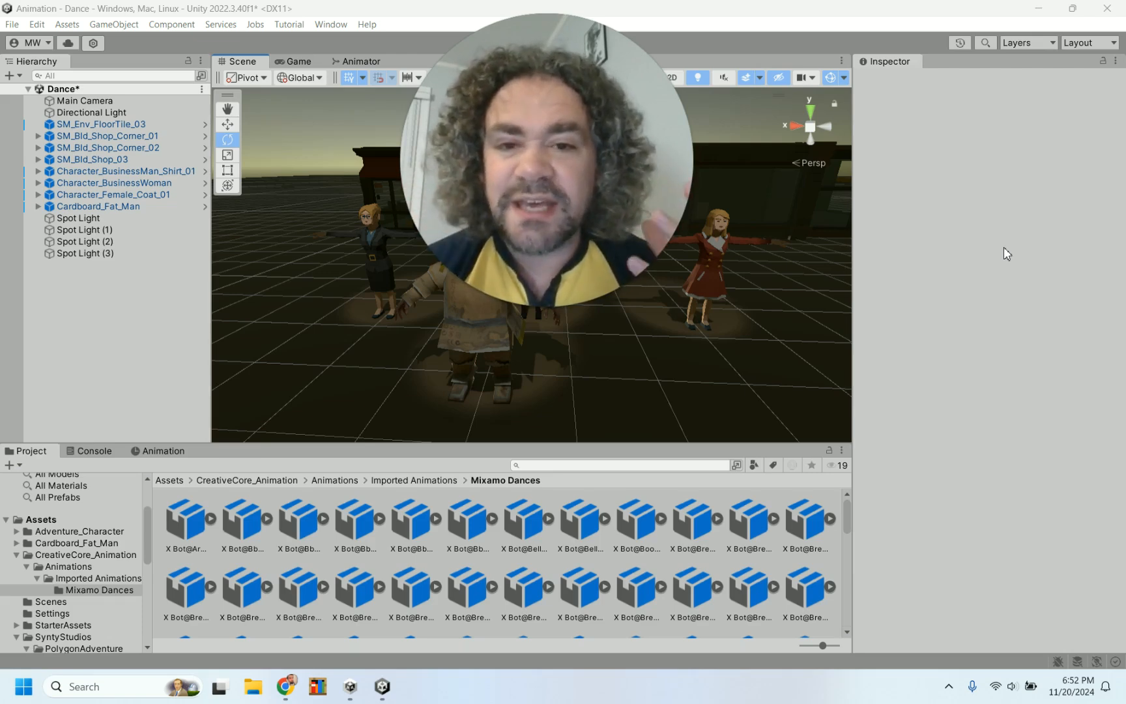
left_click_drag(547, 136, 900, 415)
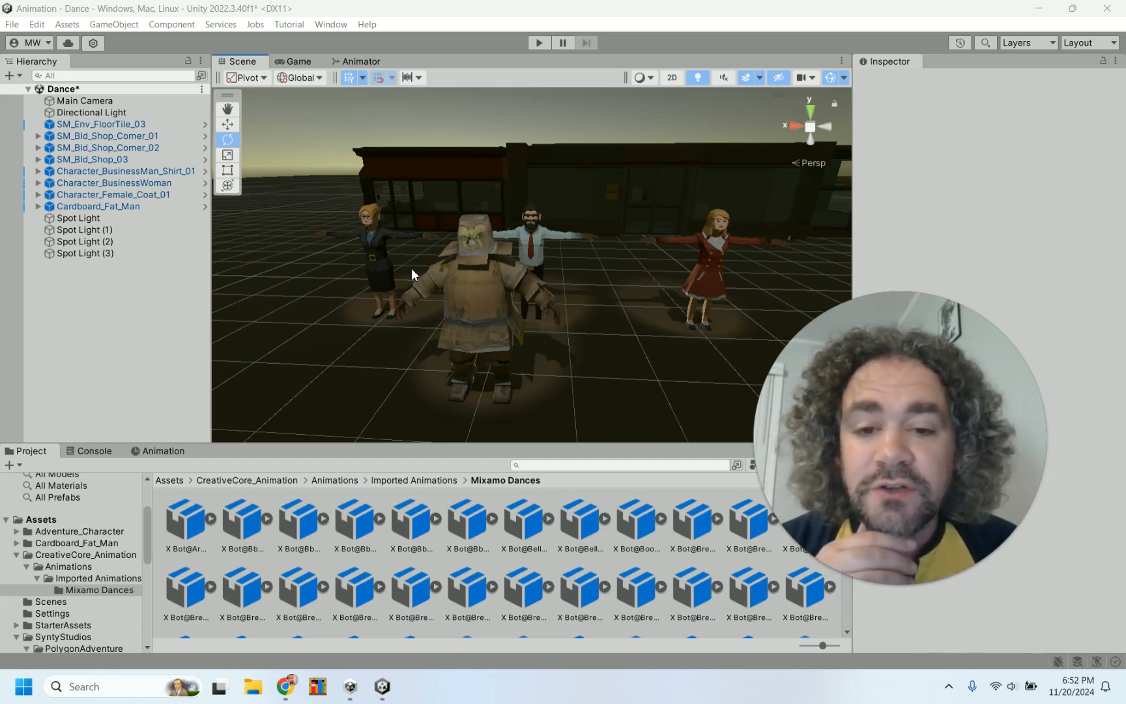
Select the first spot light and enter Play mode to watch the characters dance
left_click(159, 220)
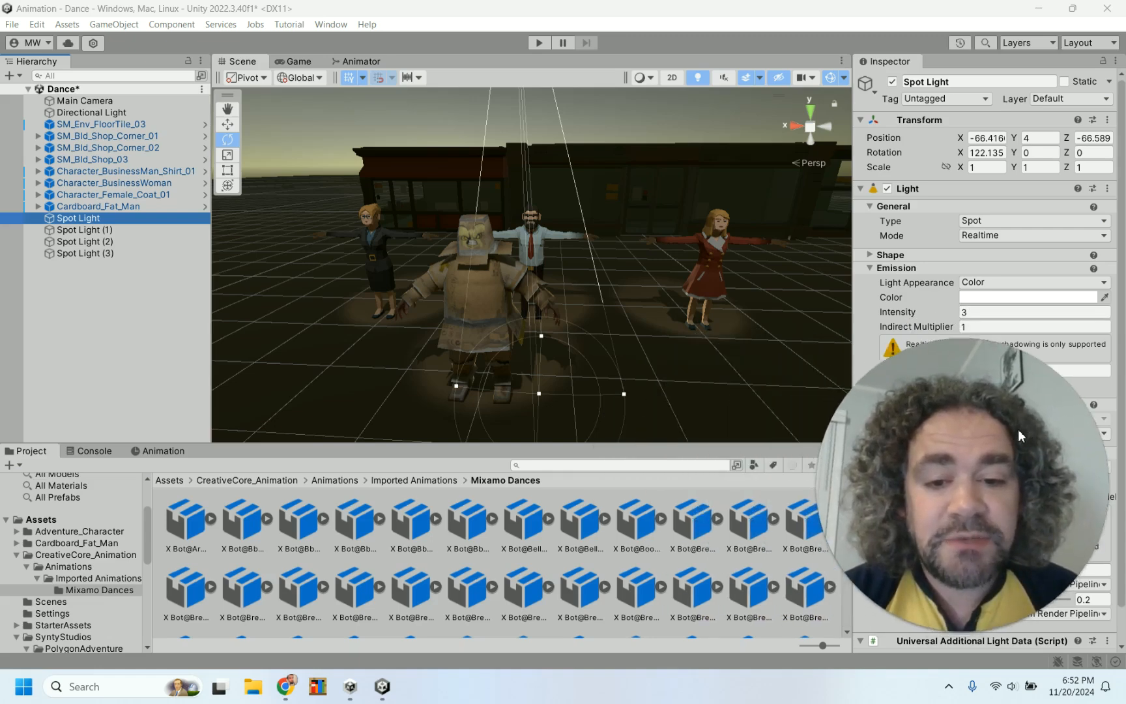
left_click_drag(854, 429, 1011, 429)
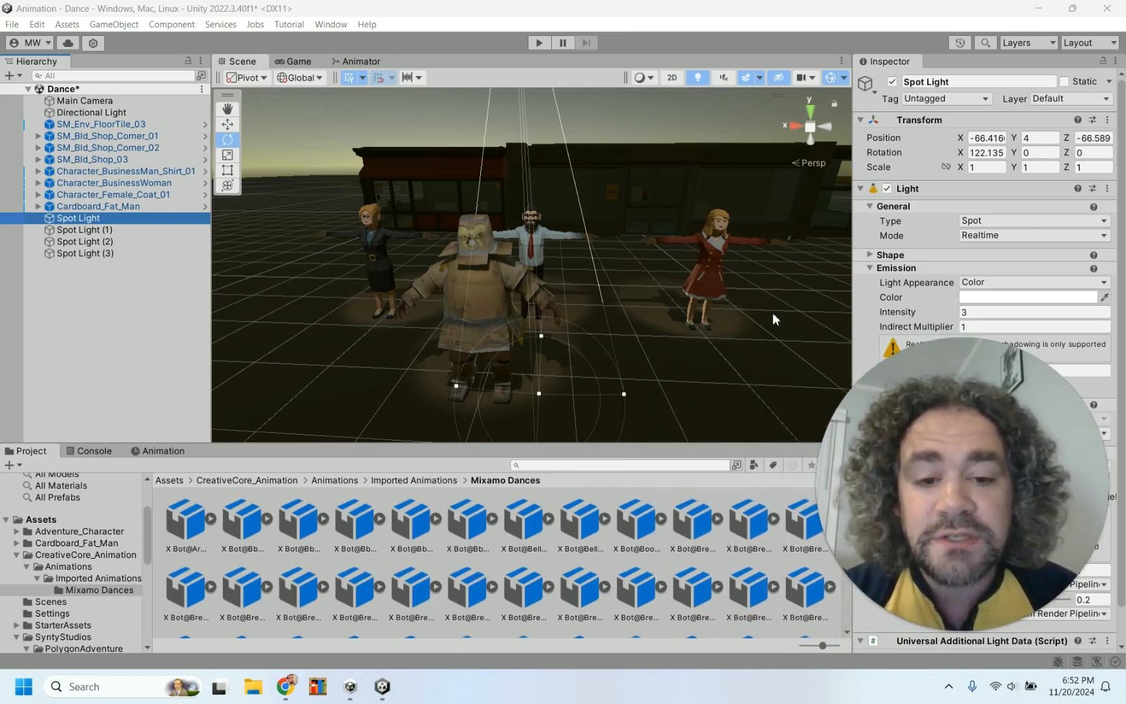
left_click(539, 42)
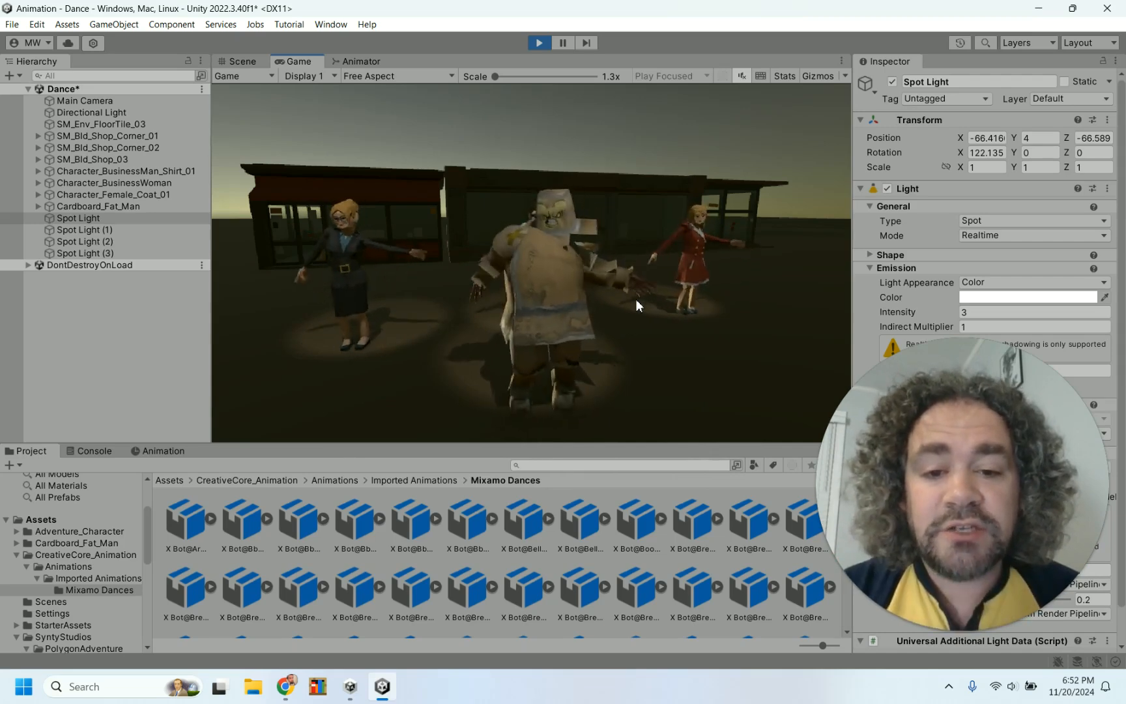
Select the Bboy Hip Hop Move (1) clip and inspect its root transform import settings
left_click(287, 522)
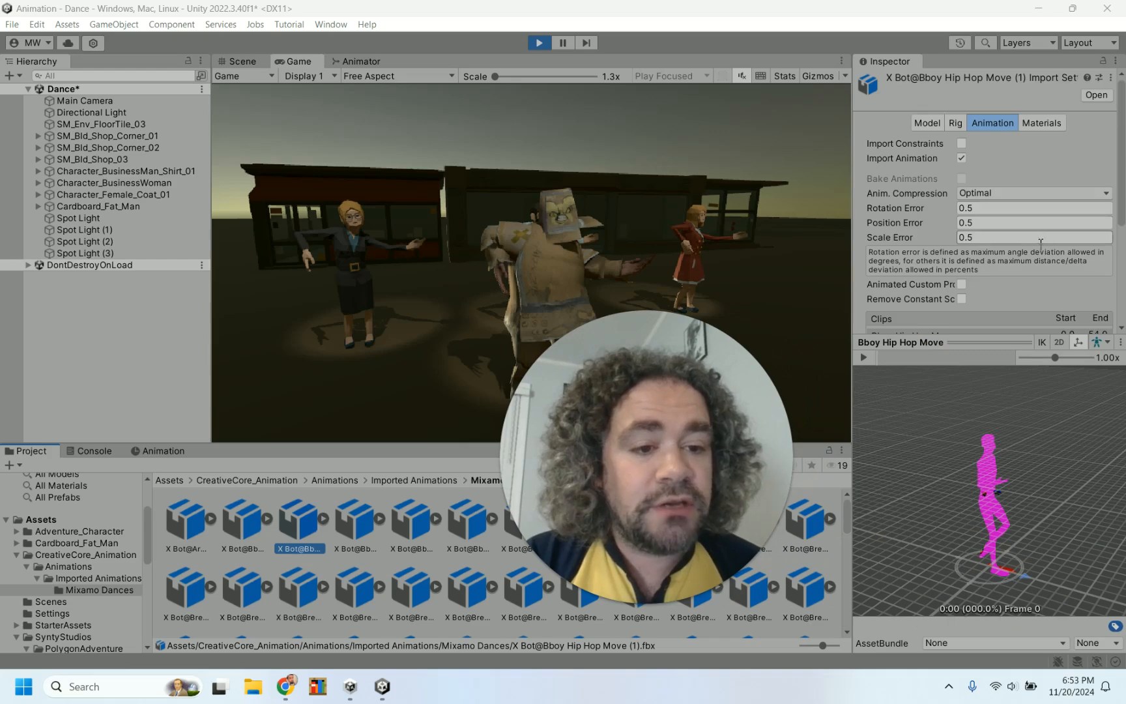
scroll(1043, 238, "down", 10)
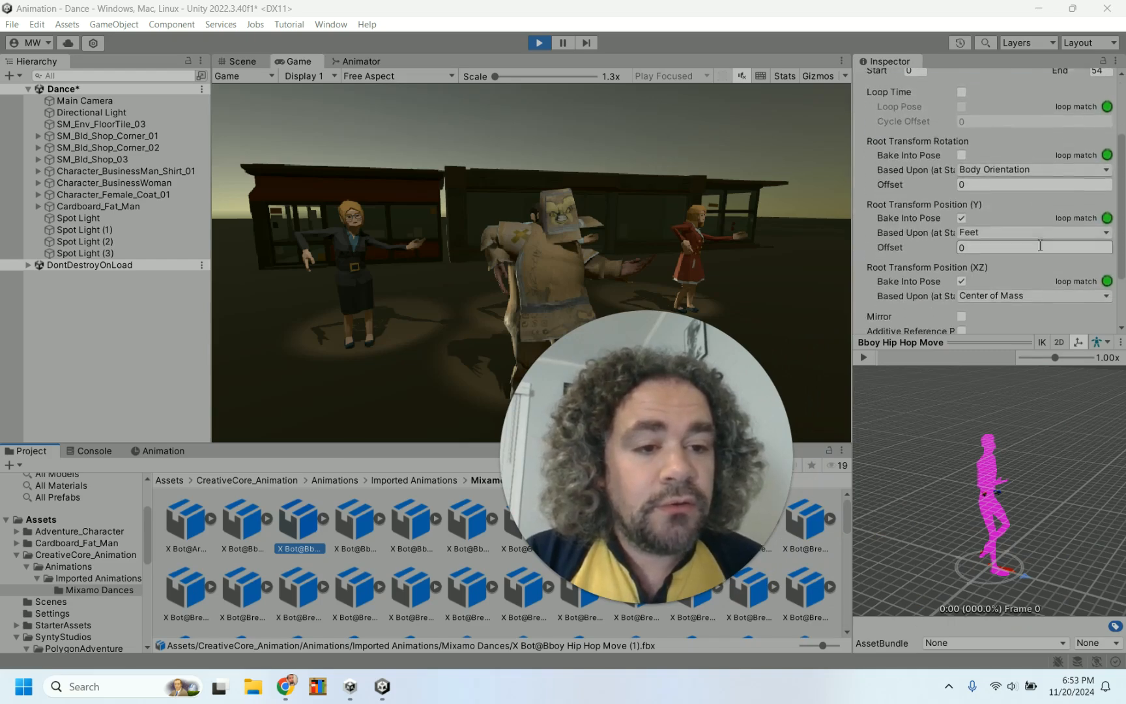
scroll(1038, 243, "down", 2)
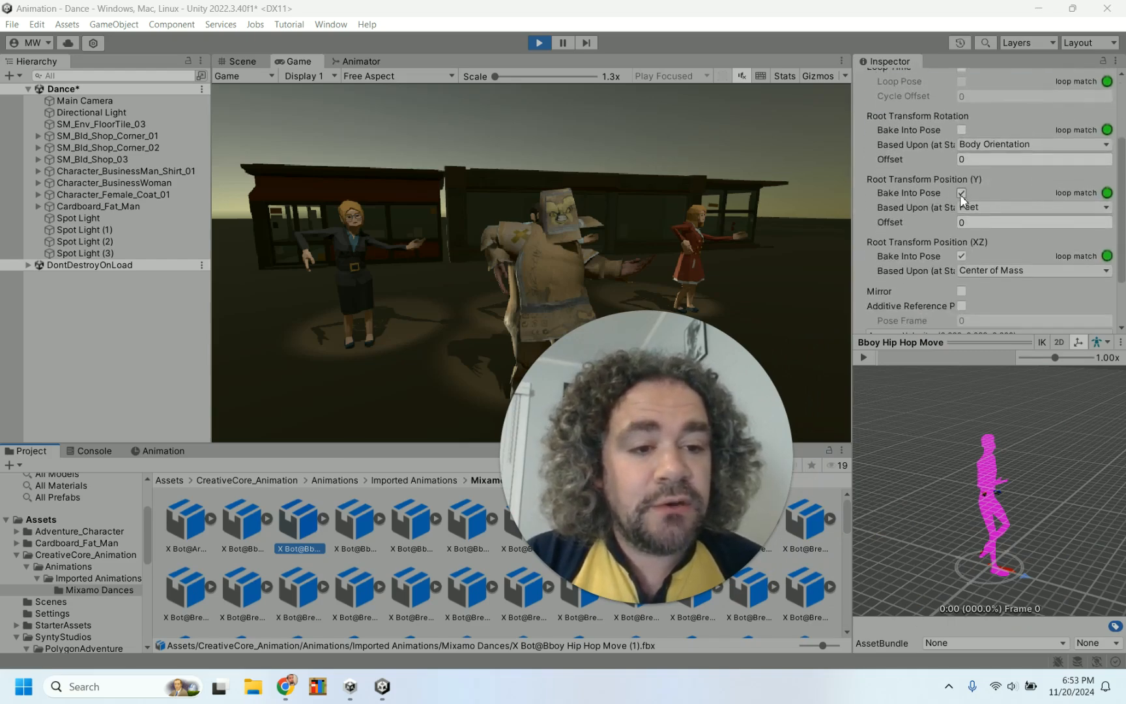
scroll(962, 199, "down", 2)
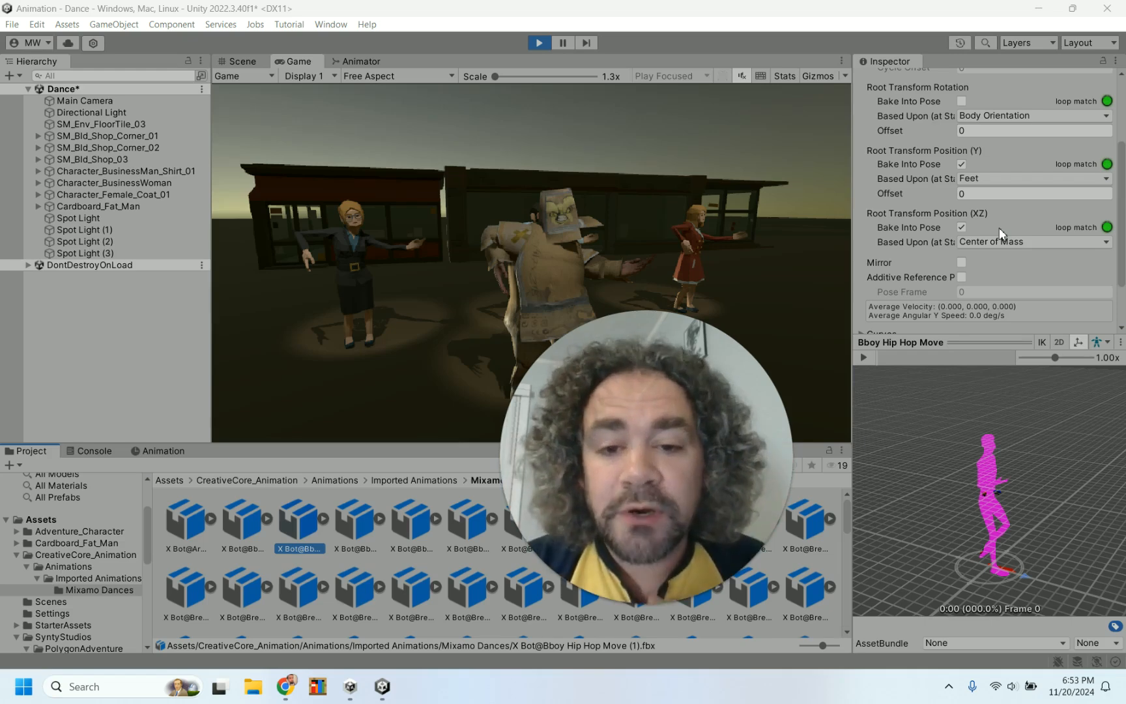
Restart Play mode to watch the dance sequence, then exit Play mode
left_click(530, 43)
left_click(540, 42)
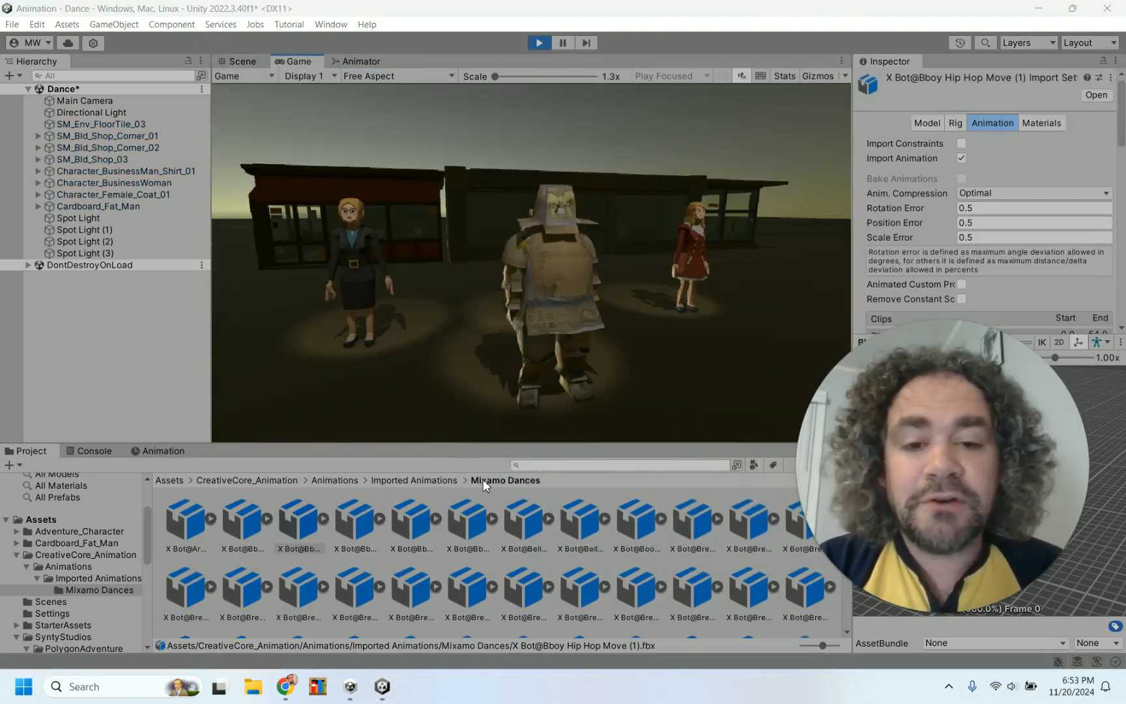
left_click(540, 43)
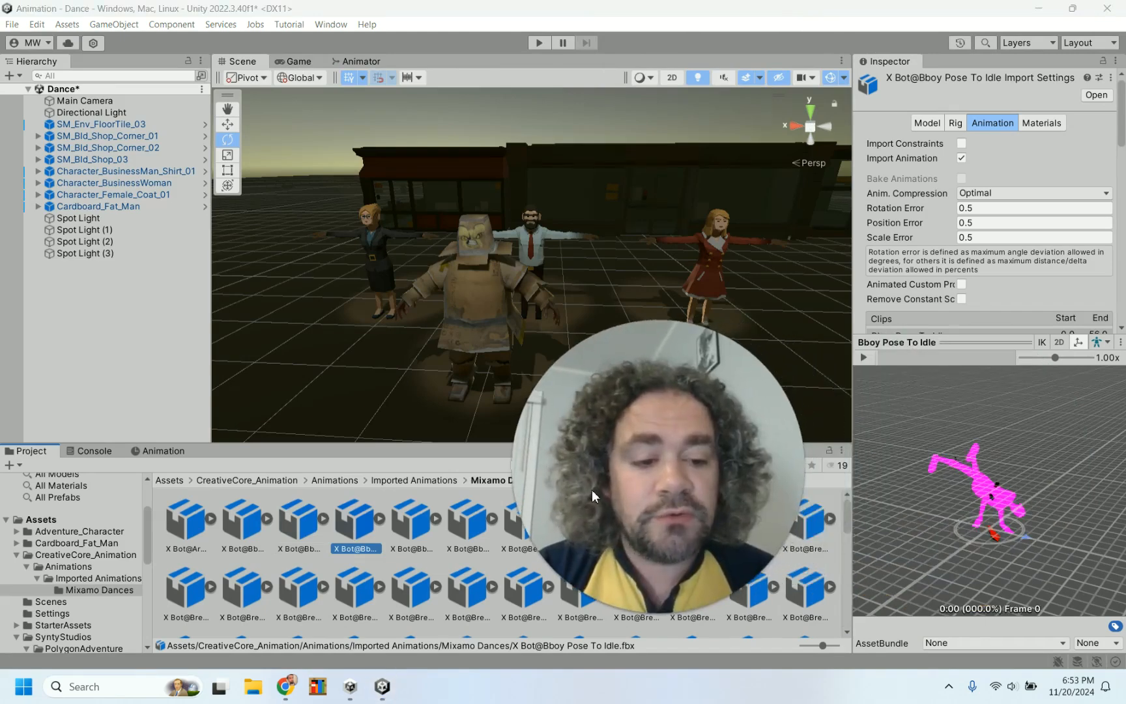
Preview the Bboy Pose To Idle clip and run Play mode once more
left_click(865, 360)
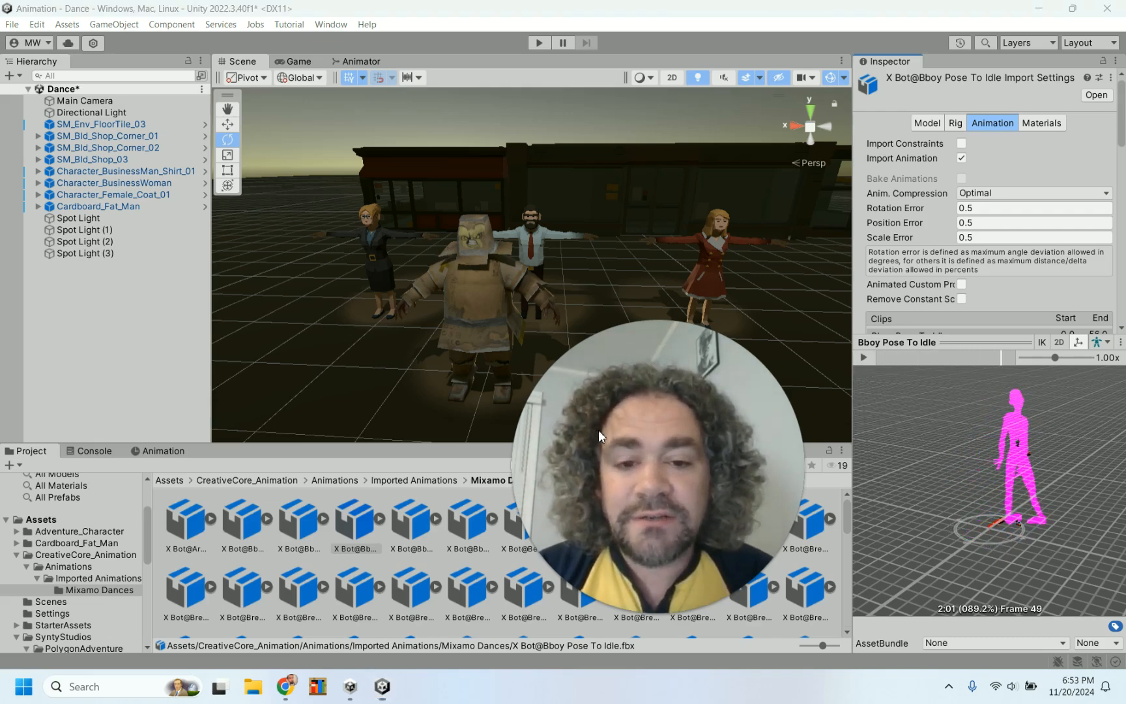
left_click_drag(598, 430, 910, 452)
left_click(539, 43)
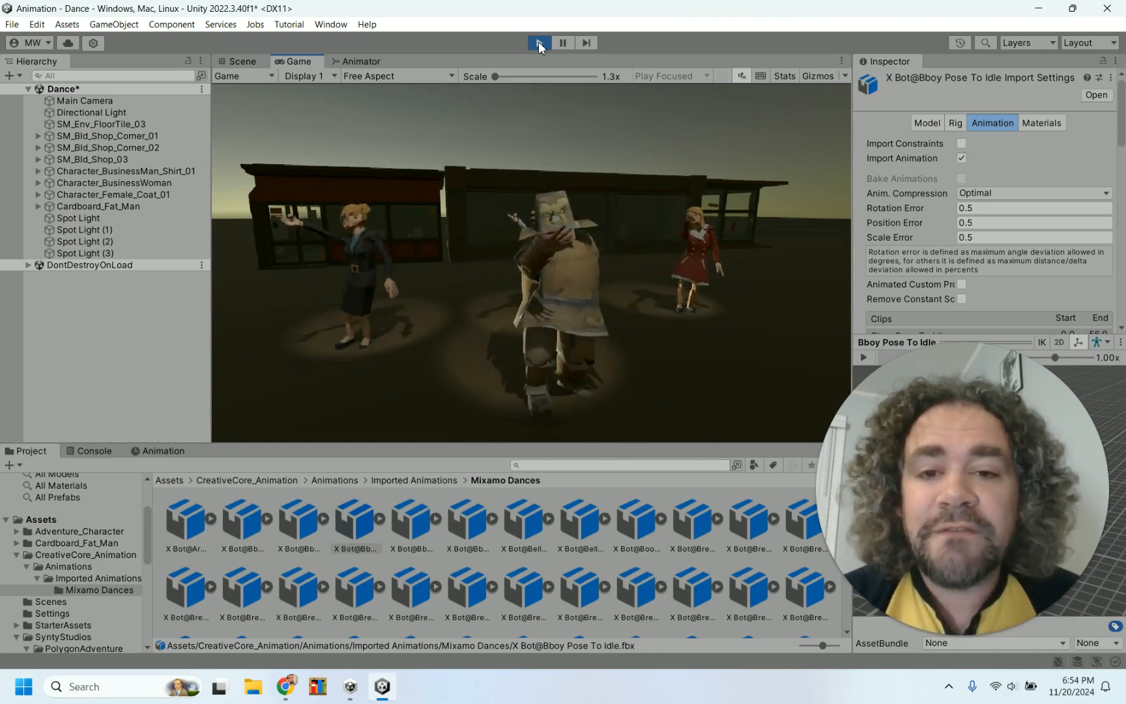
left_click(539, 43)
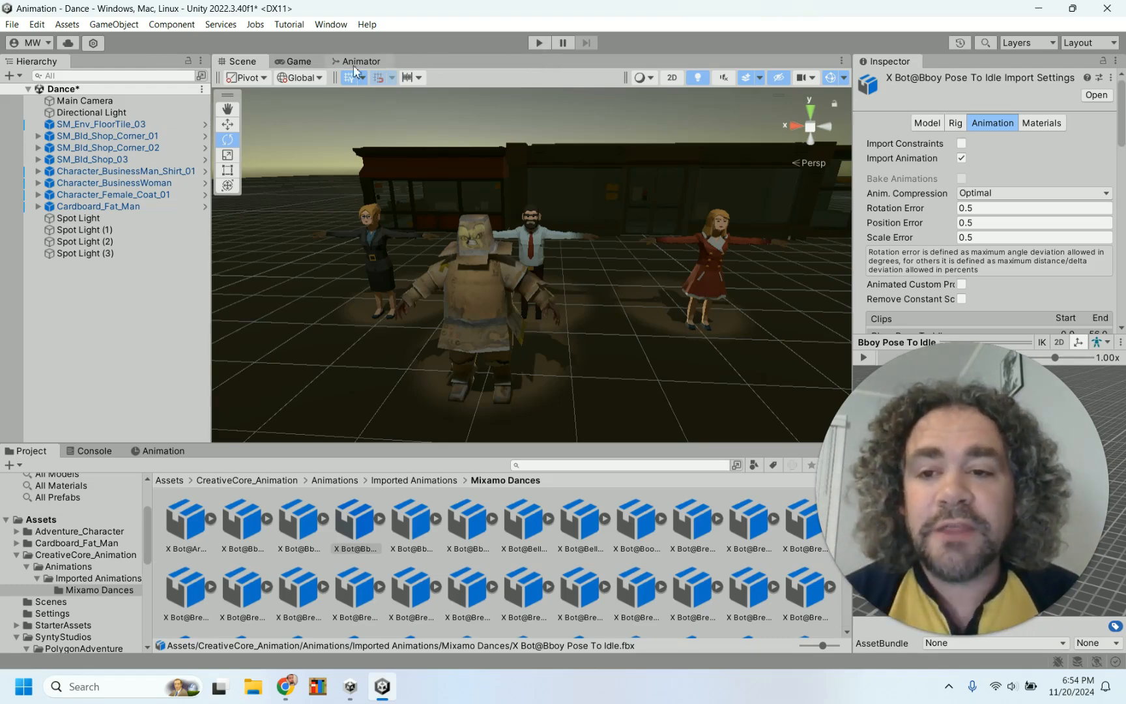
Open the Animator graph and delete the Bboy Pose To Idle state
left_click(290, 63)
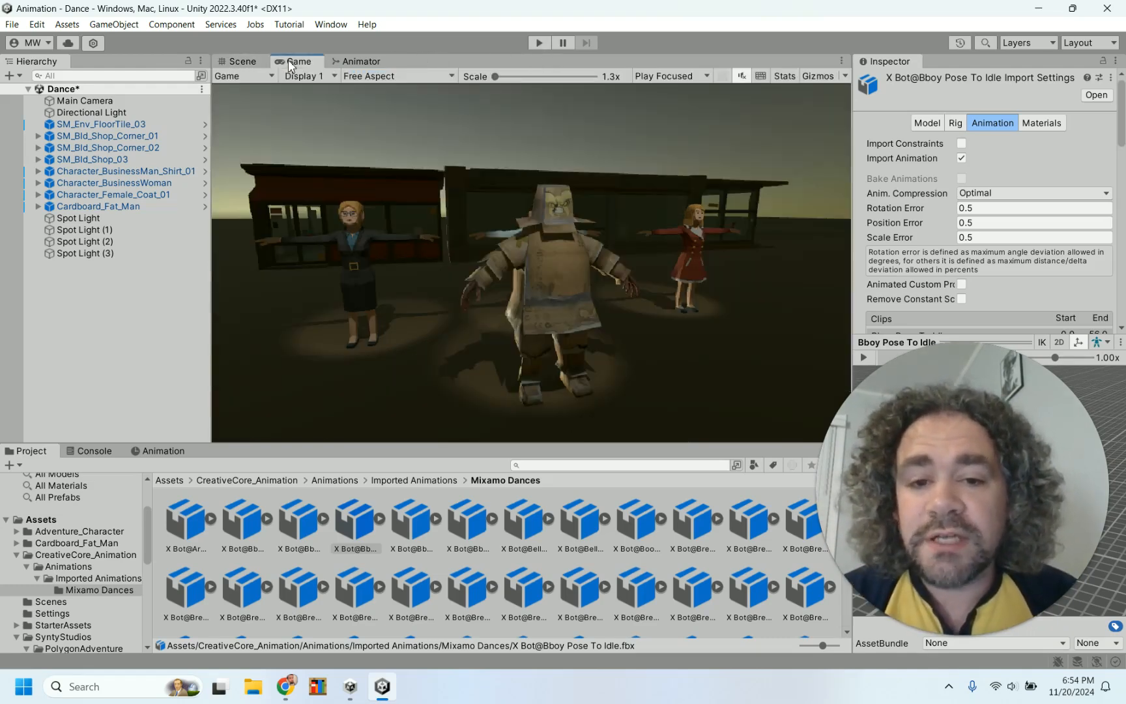
left_click(377, 62)
left_click_drag(754, 265, 721, 286)
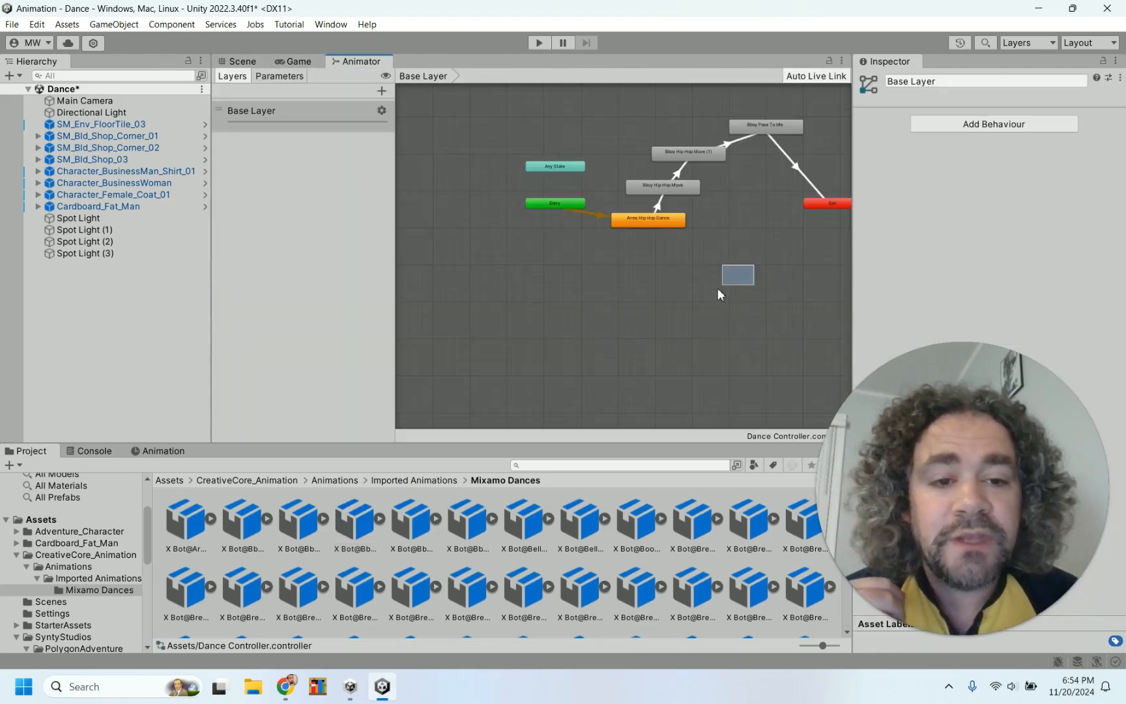
left_click(772, 130)
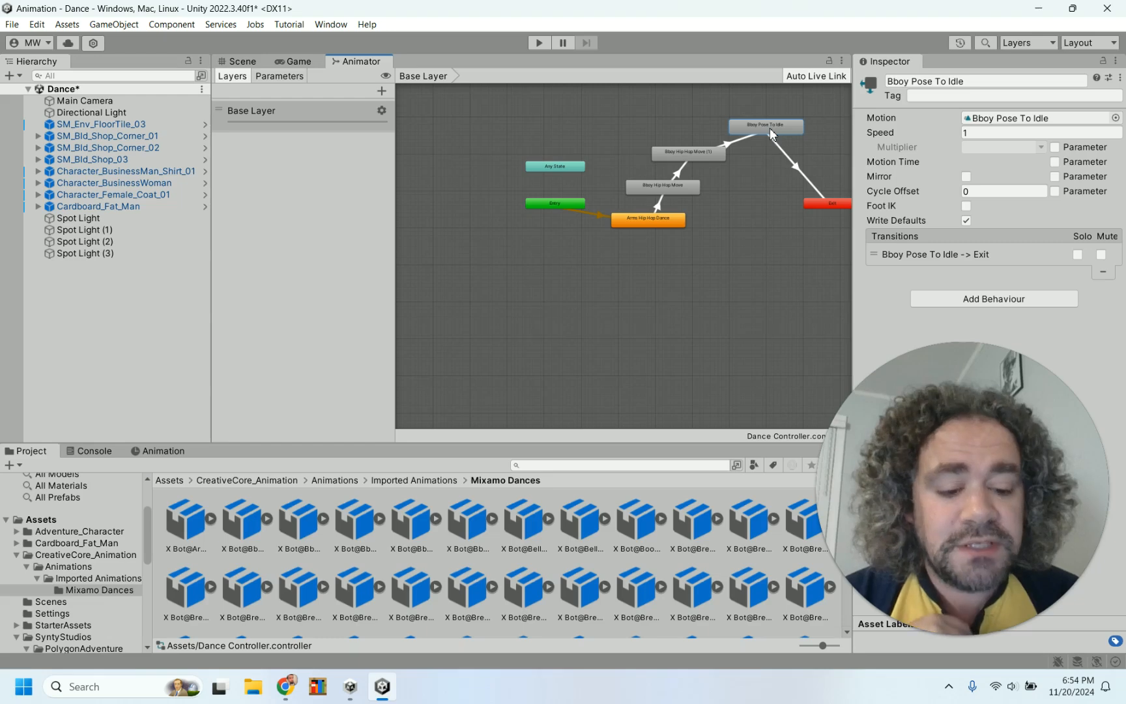
key("Delete")
Preview the Booty Hip Hop Dance and Breakdance 1990 clips from the Mixamo Dances folder
left_click_drag(941, 423, 350, 256)
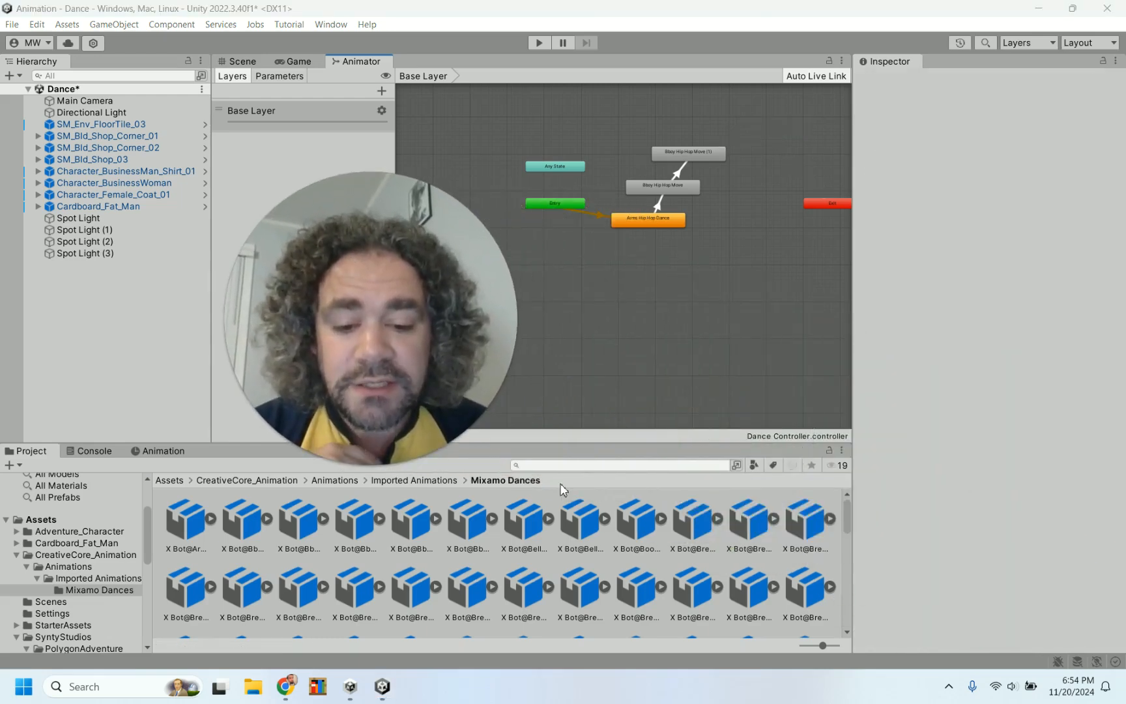
left_click(636, 539)
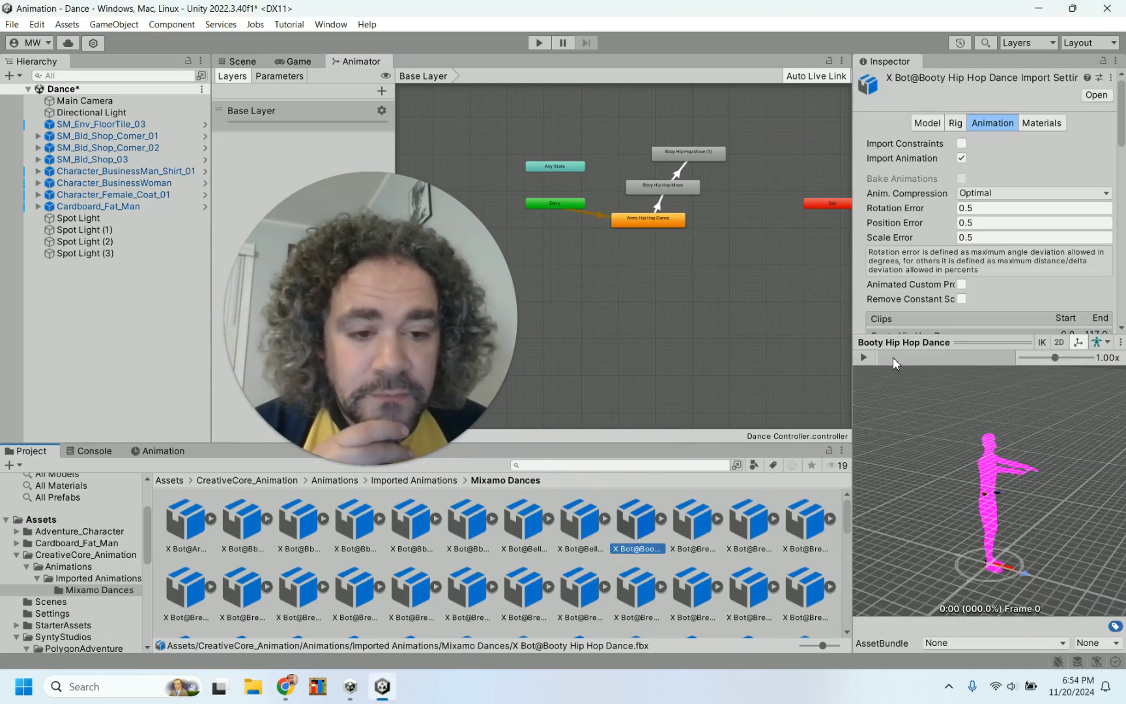
left_click(696, 515)
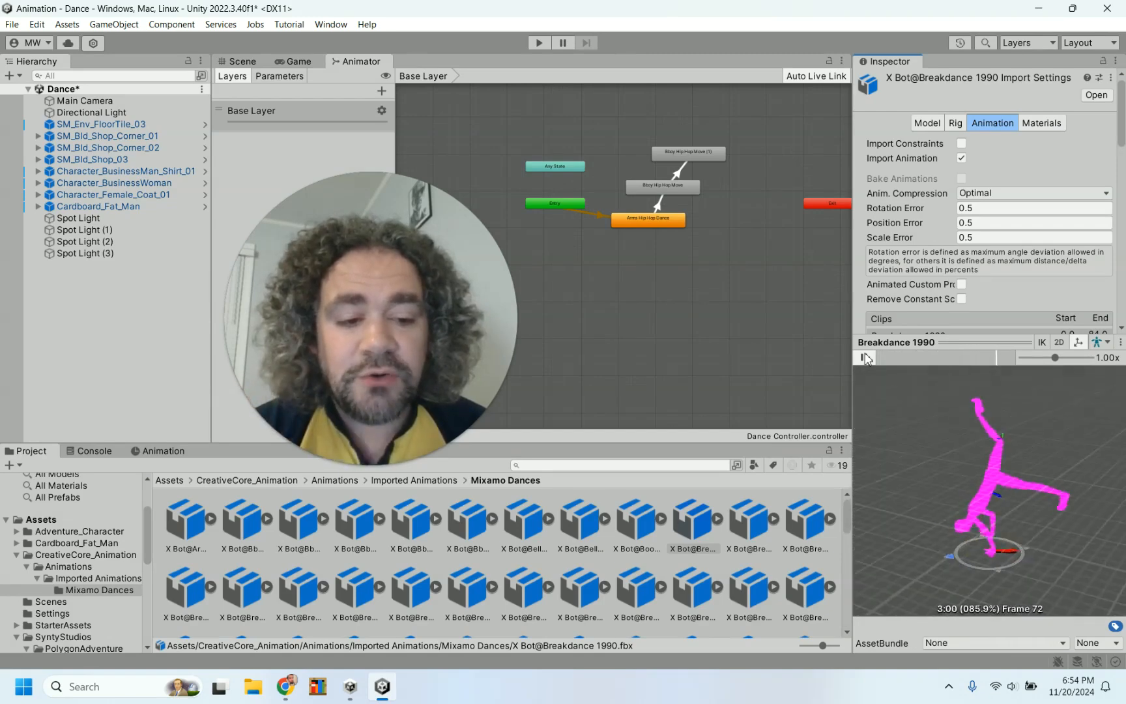
left_click(865, 357)
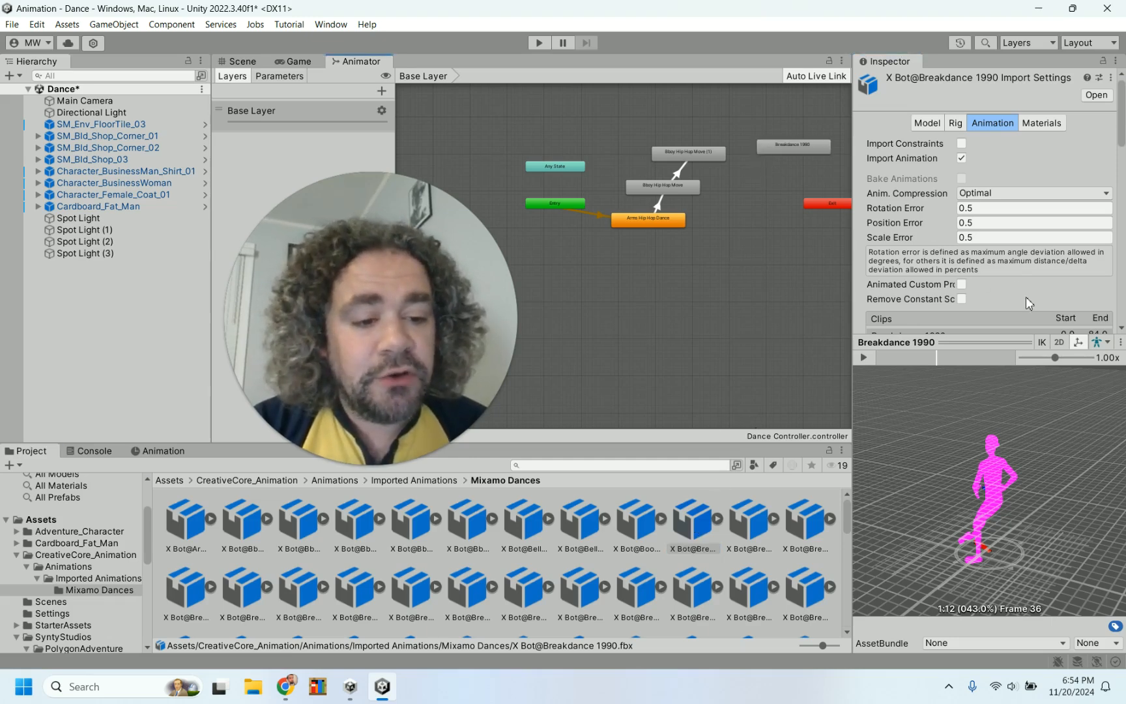
Enable Bake Into Pose for the Breakdance 1990 clip's root transform Y and XZ positions
scroll(1025, 297, "down", 3)
scroll(1028, 298, "down", 2)
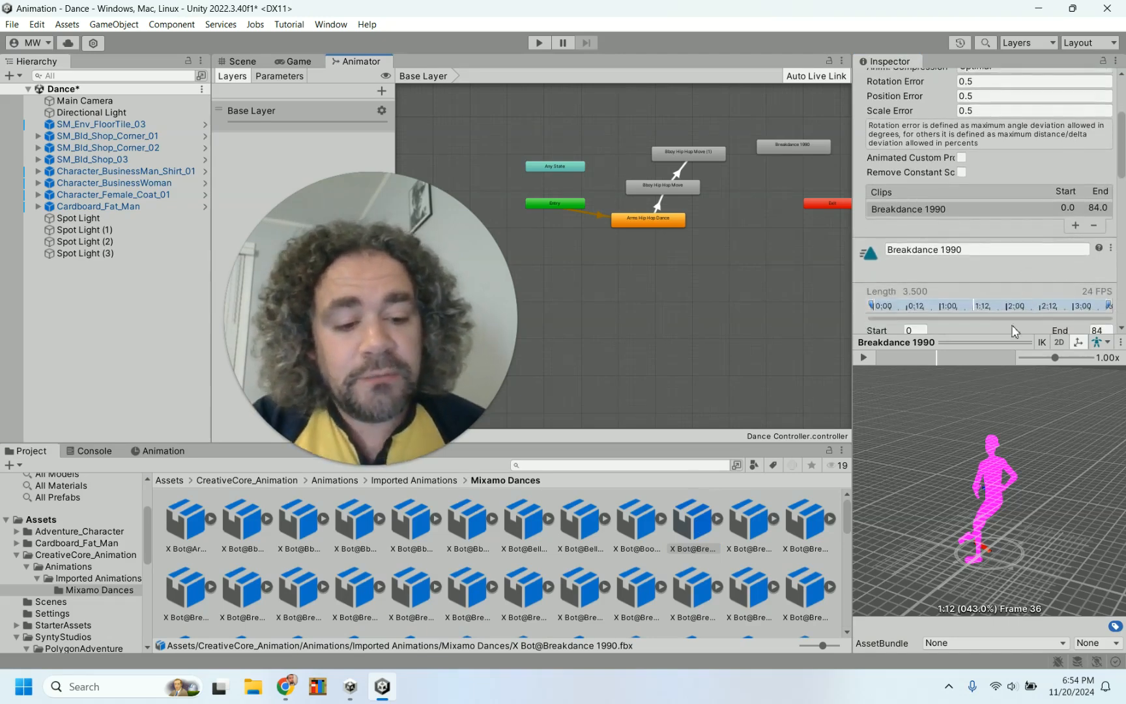
left_click(865, 358)
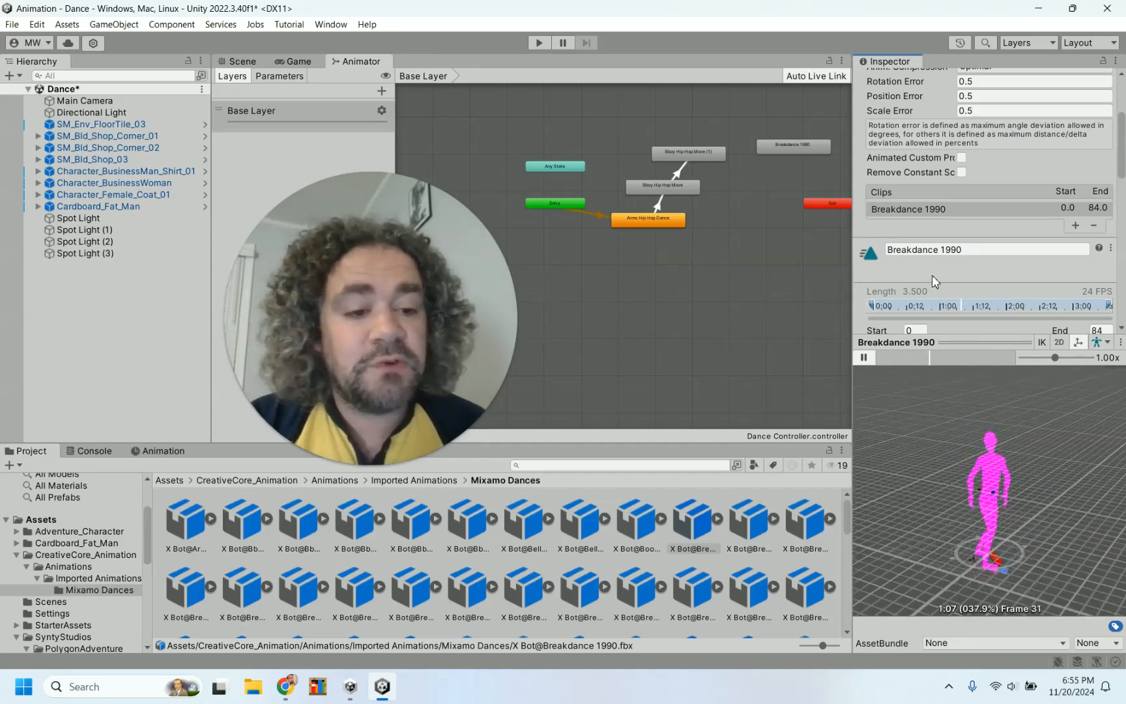
scroll(932, 276, "down", 5)
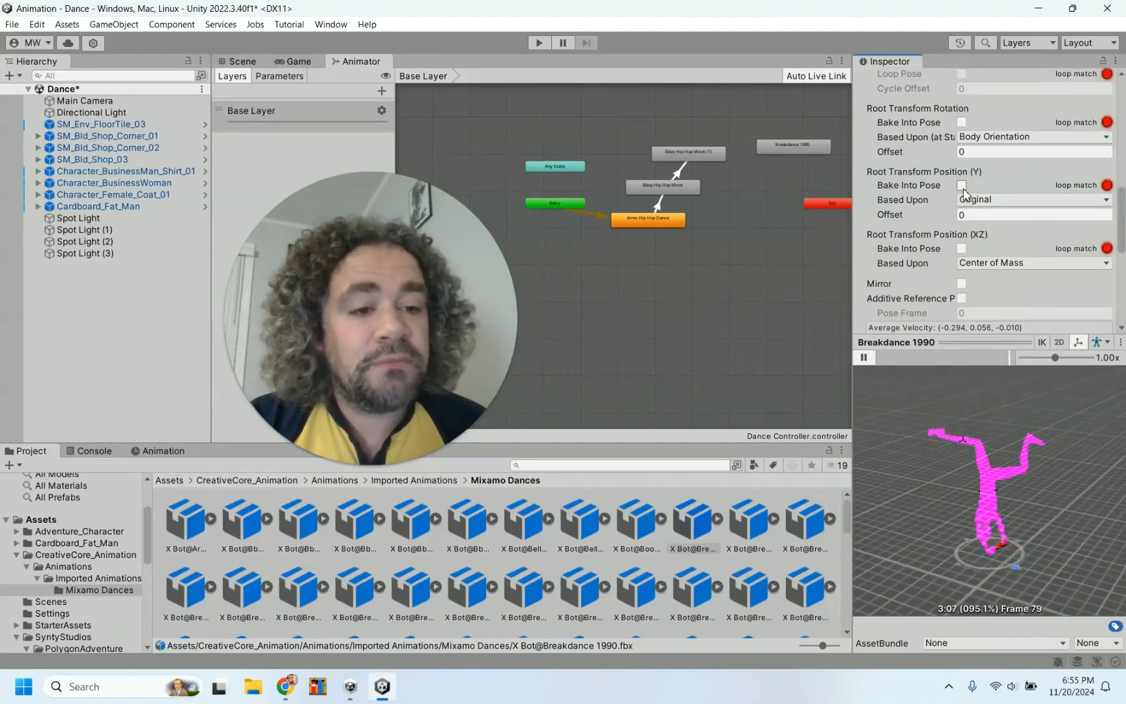
scroll(1044, 294, "down", 5)
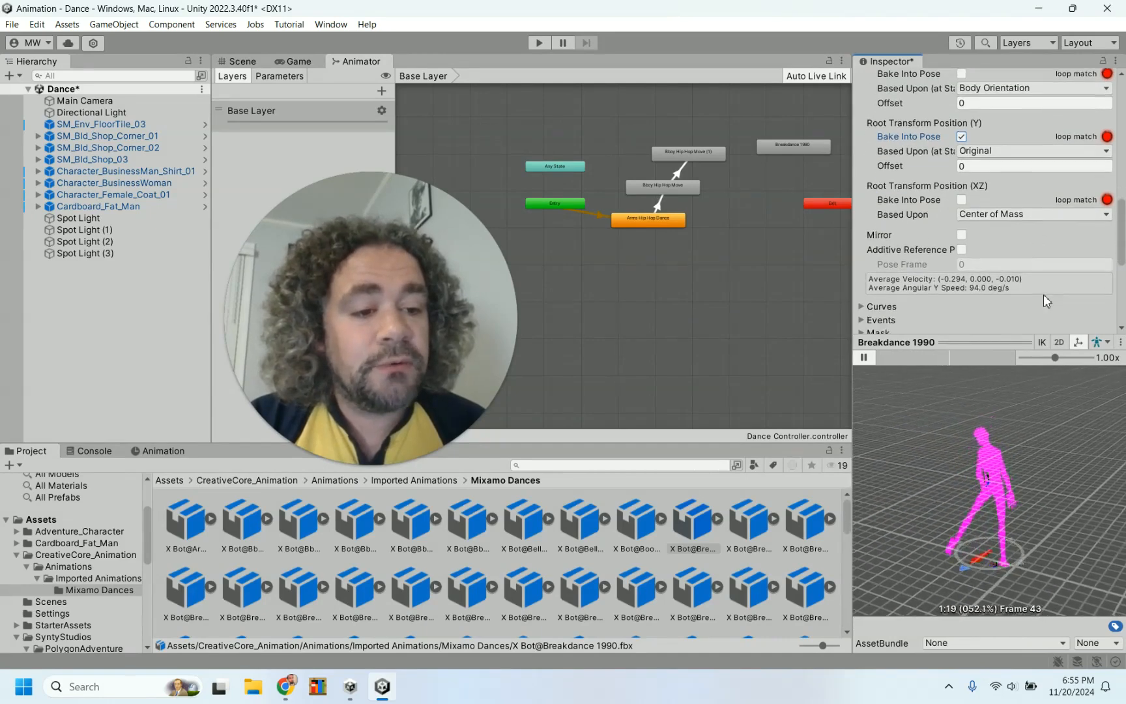
scroll(1043, 294, "down", 2)
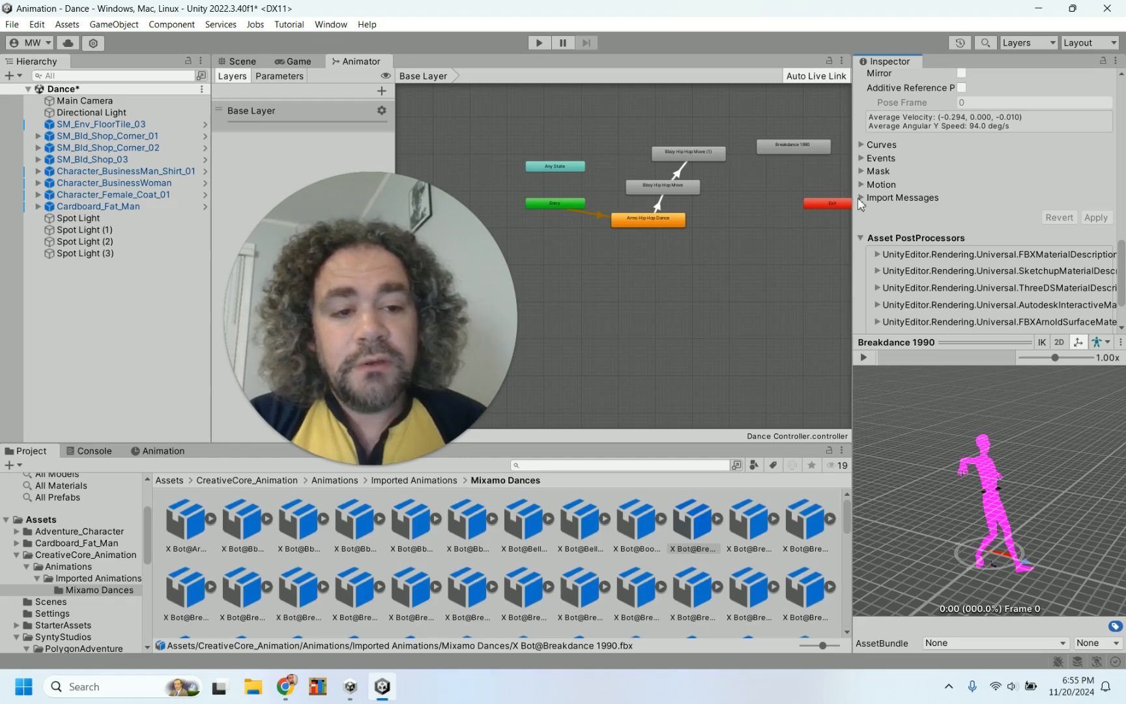
scroll(887, 204, "up", 7)
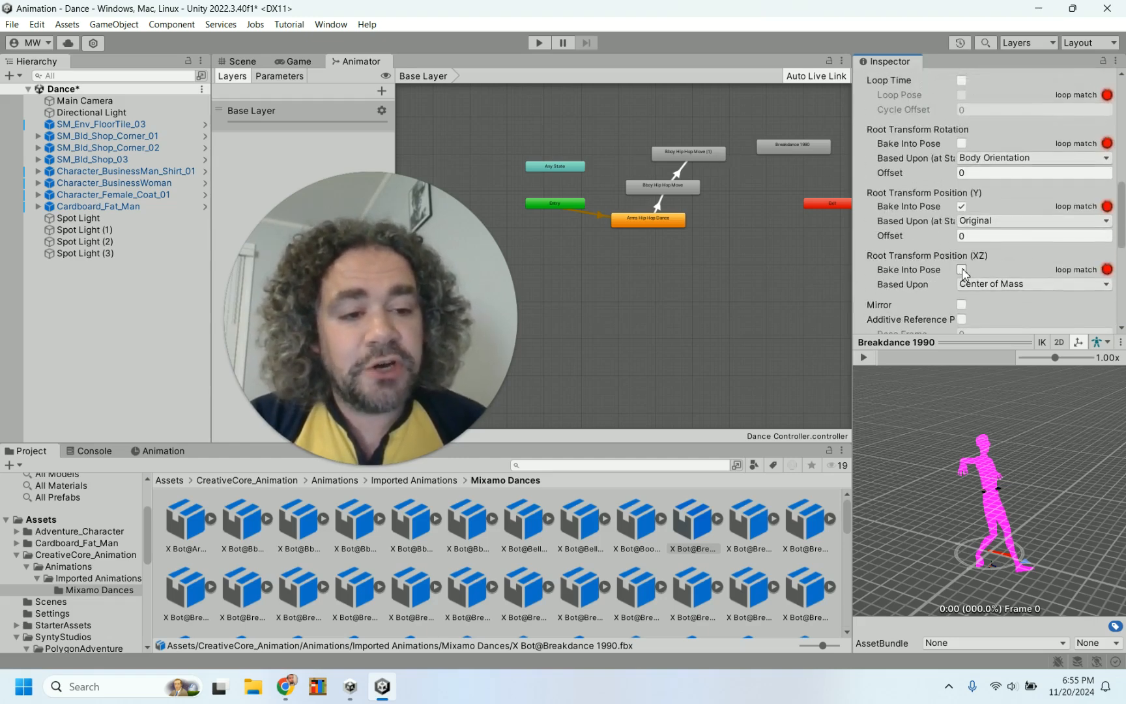
scroll(1015, 255, "down", 5)
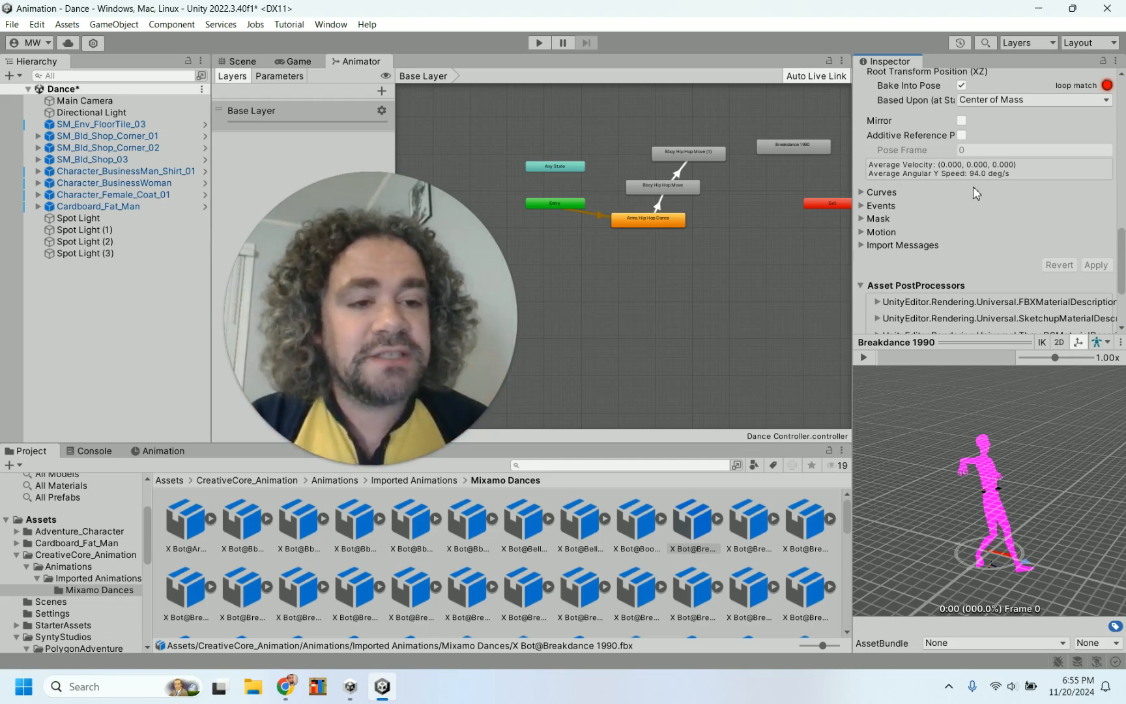
scroll(973, 193, "up", 4)
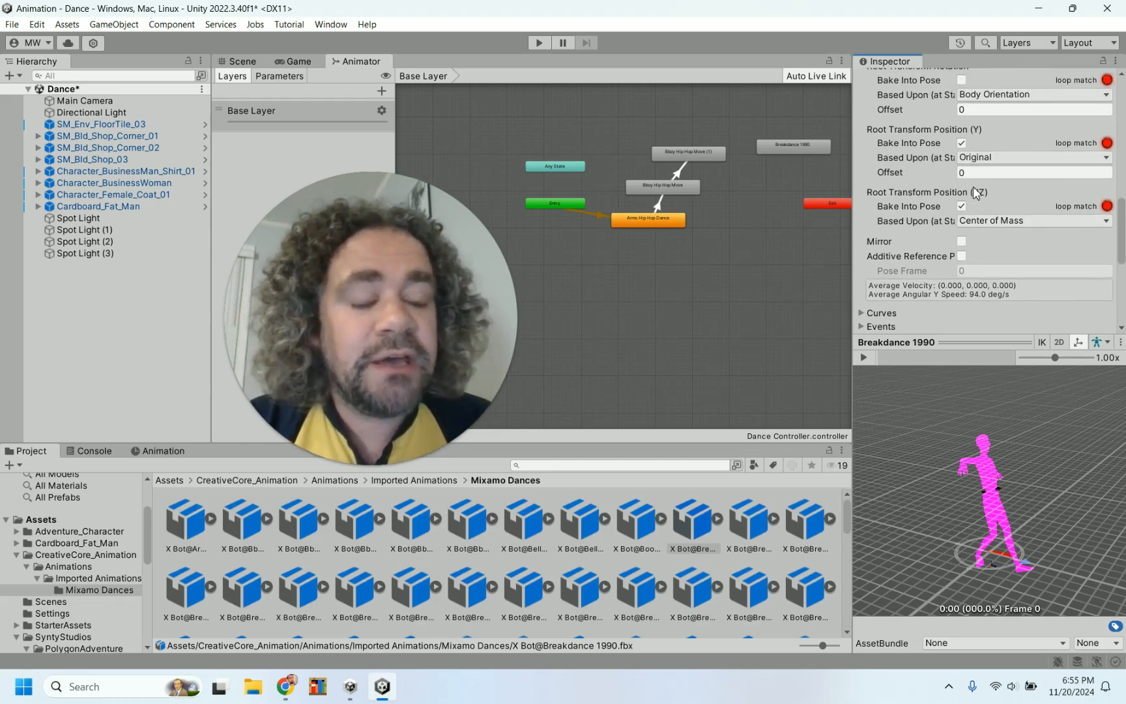
scroll(975, 192, "up", 3)
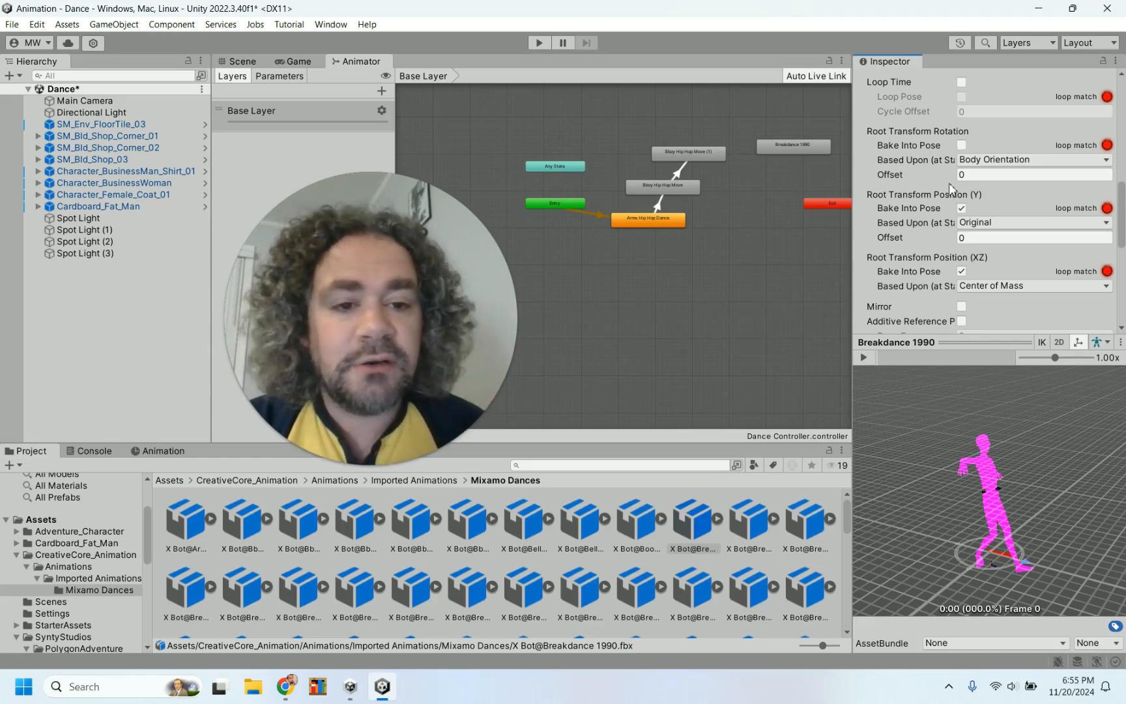
Move the Breakdance 1990 state in the graph and preview the Breakdance 1990 clip again
left_click_drag(791, 146, 761, 124)
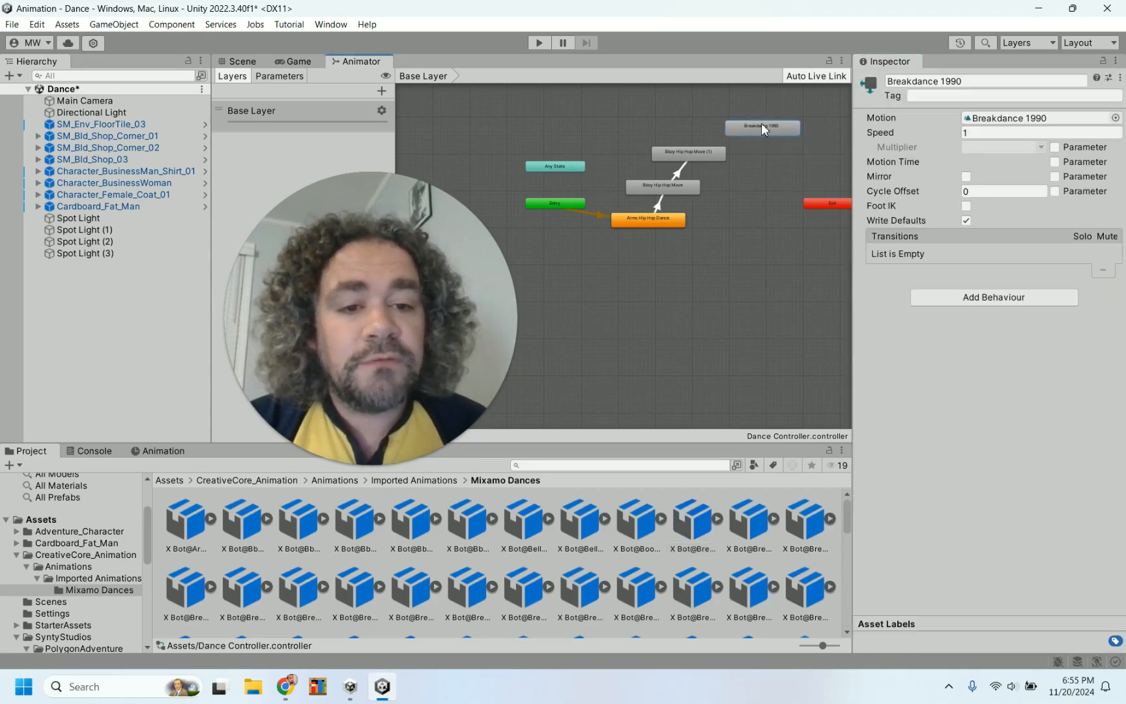
left_click(643, 529)
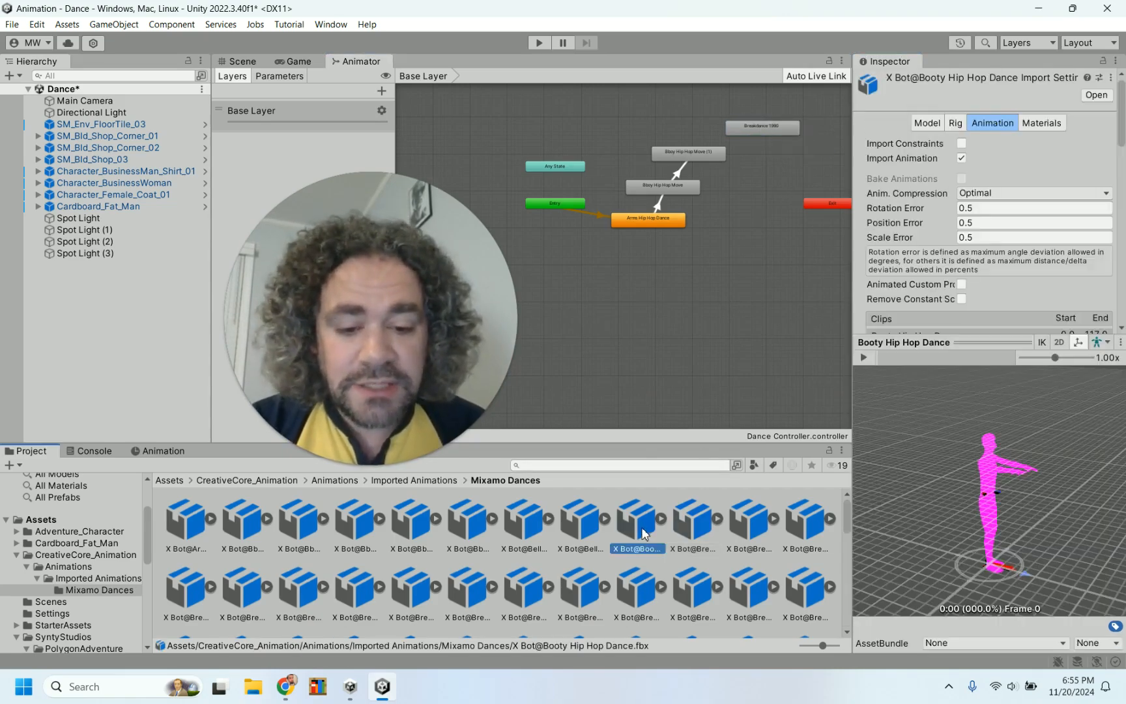
left_click(686, 526)
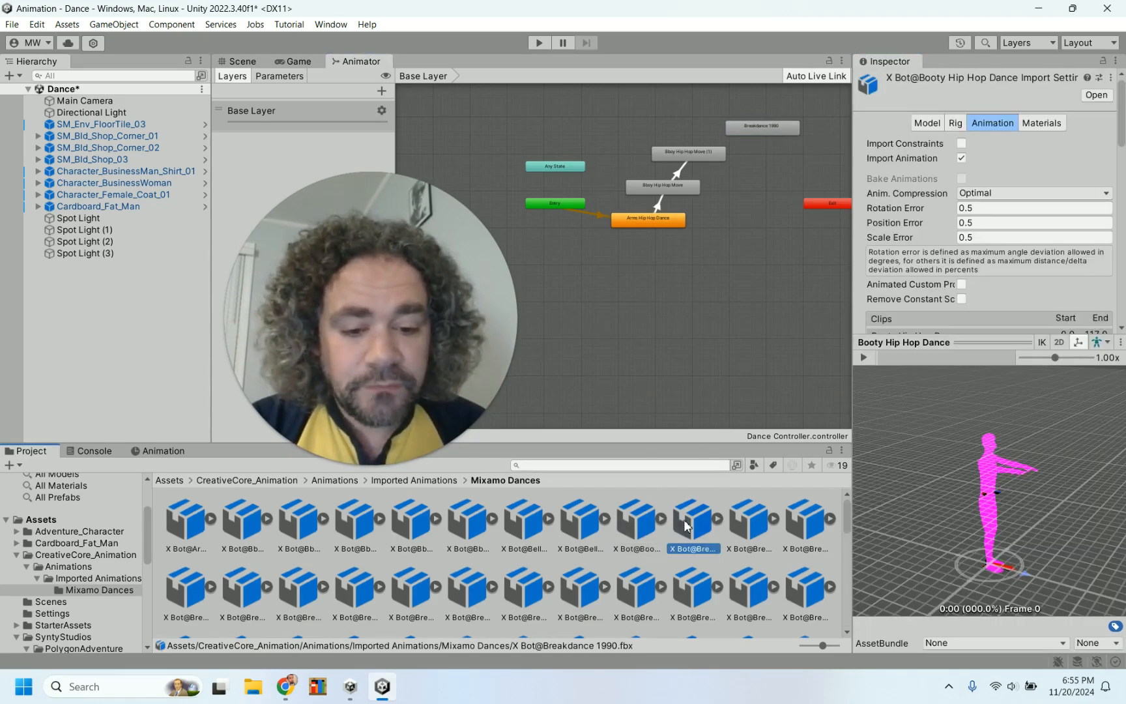
left_click(870, 361)
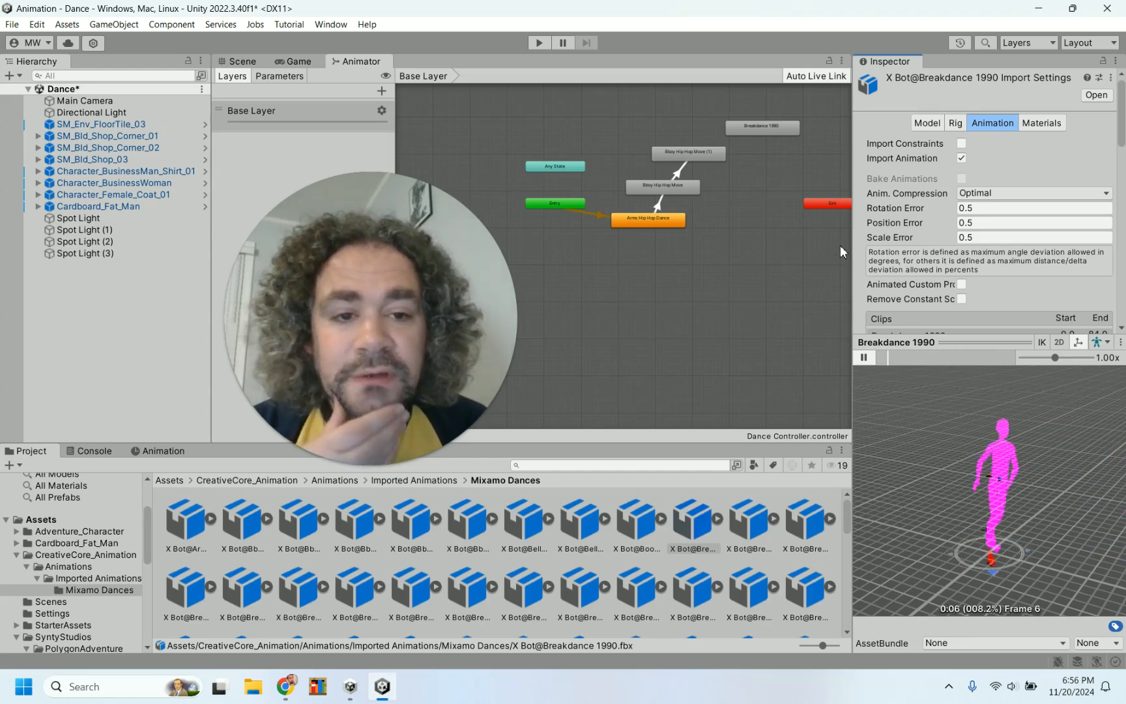
Duplicate the Breakdance 1990 state and place the copy just below it
left_click(767, 128)
left_click_drag(751, 129, 725, 123)
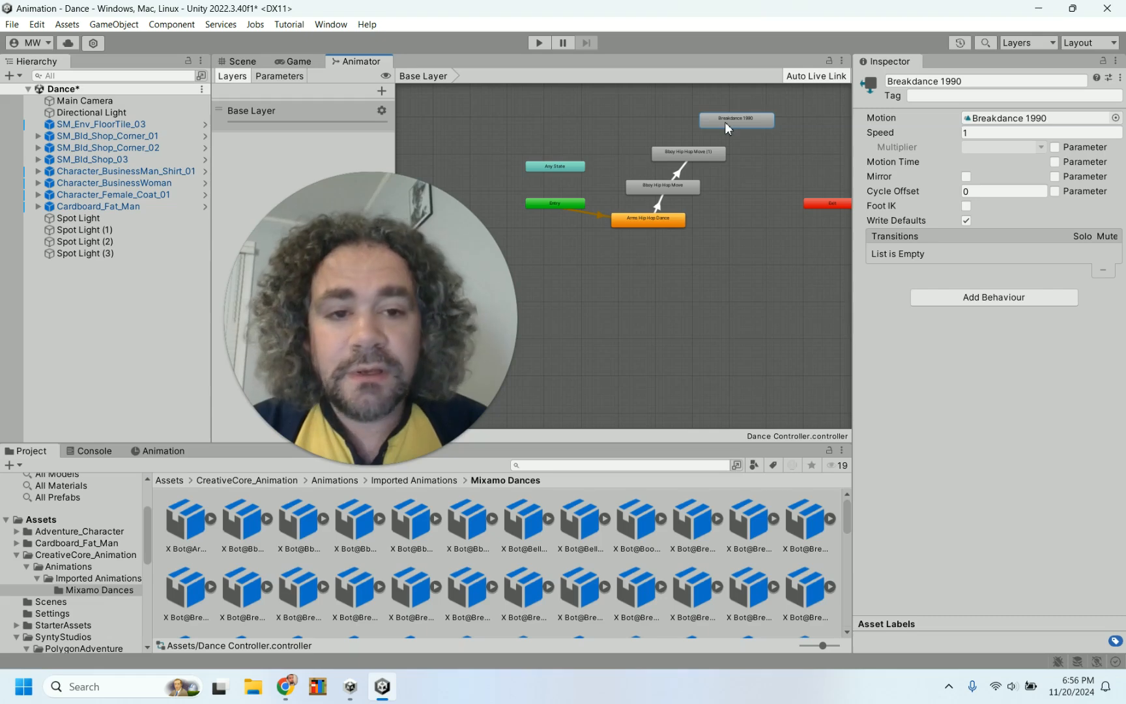
key("ctrl+d")
left_click_drag(741, 134, 771, 143)
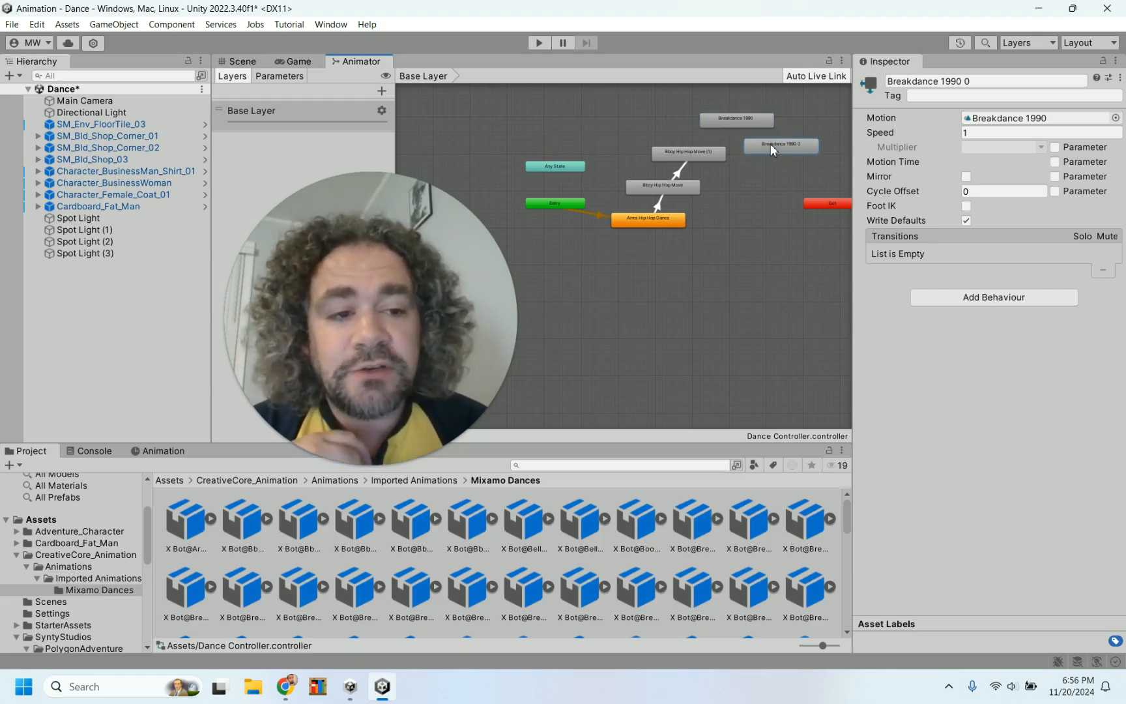
Try setting the duplicated Breakdance 1990 0 state's speed to -1
left_click(742, 117)
left_click(778, 145)
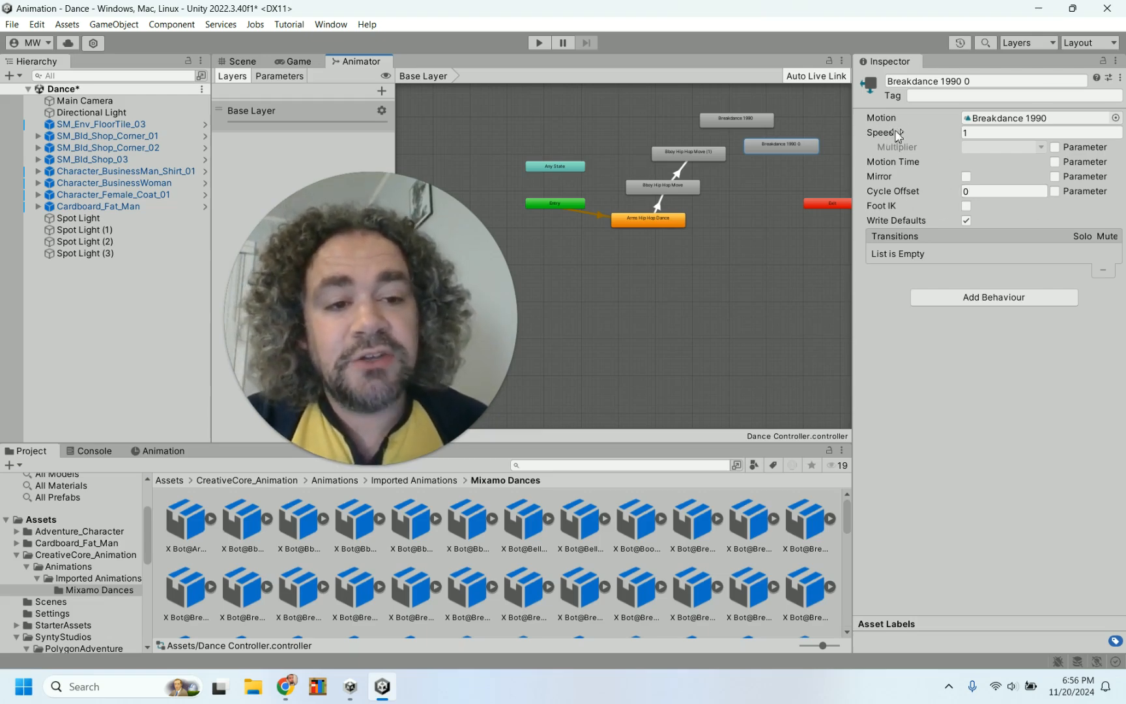
left_click(966, 133)
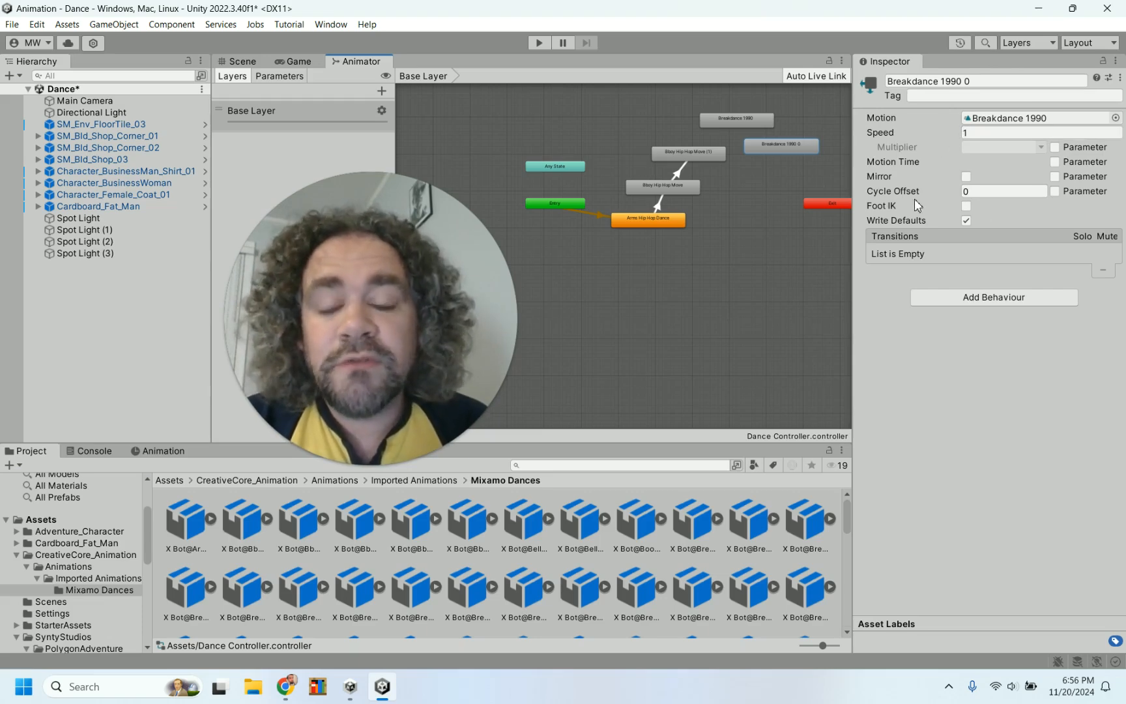
left_click(971, 135)
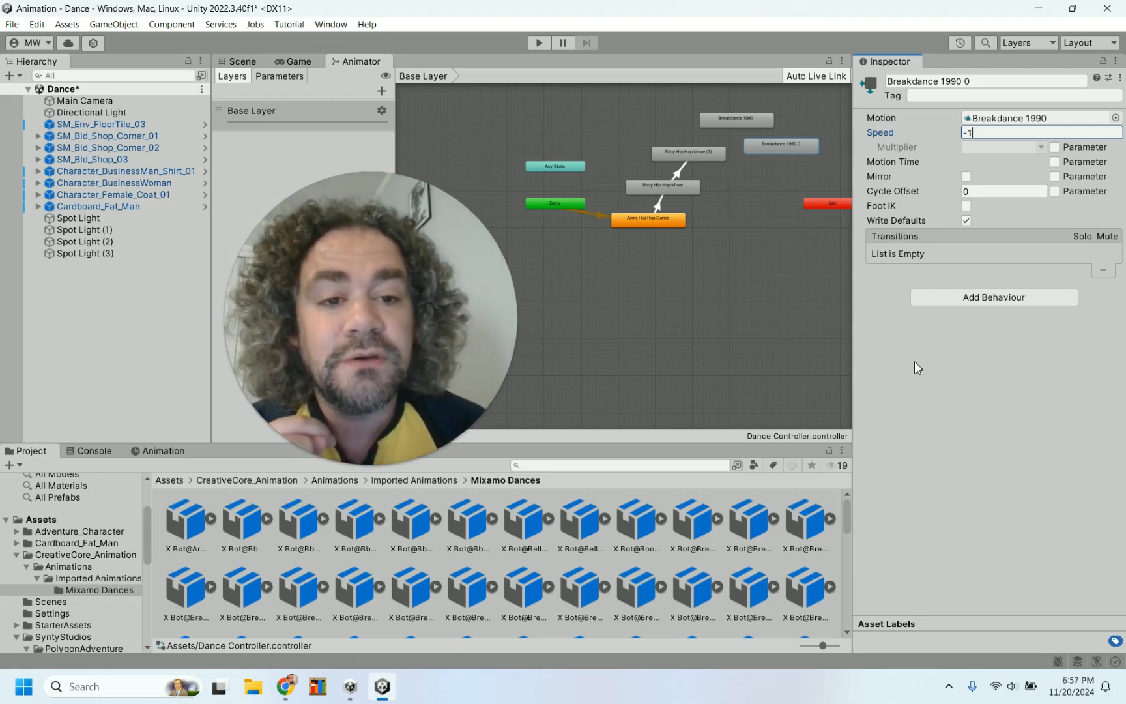
Preview the Breakdance 1990 clip from the X Bot@Breakdance 1990 asset in the Mixamo Dances folder
left_click(705, 521)
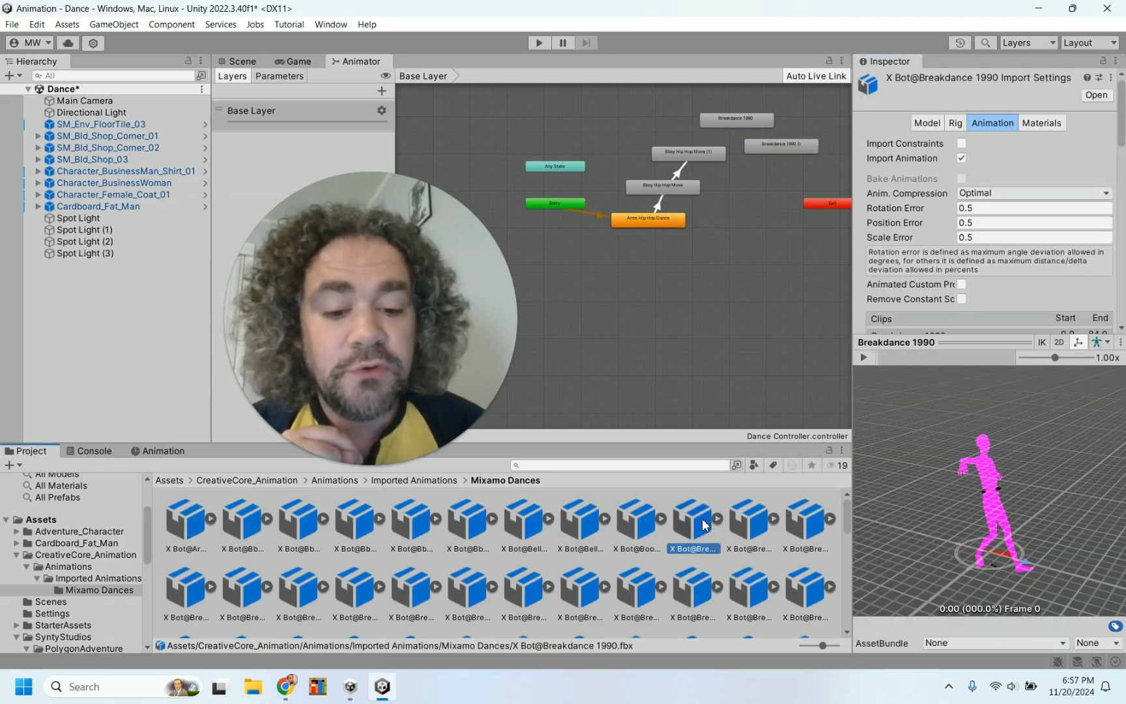
left_click(866, 357)
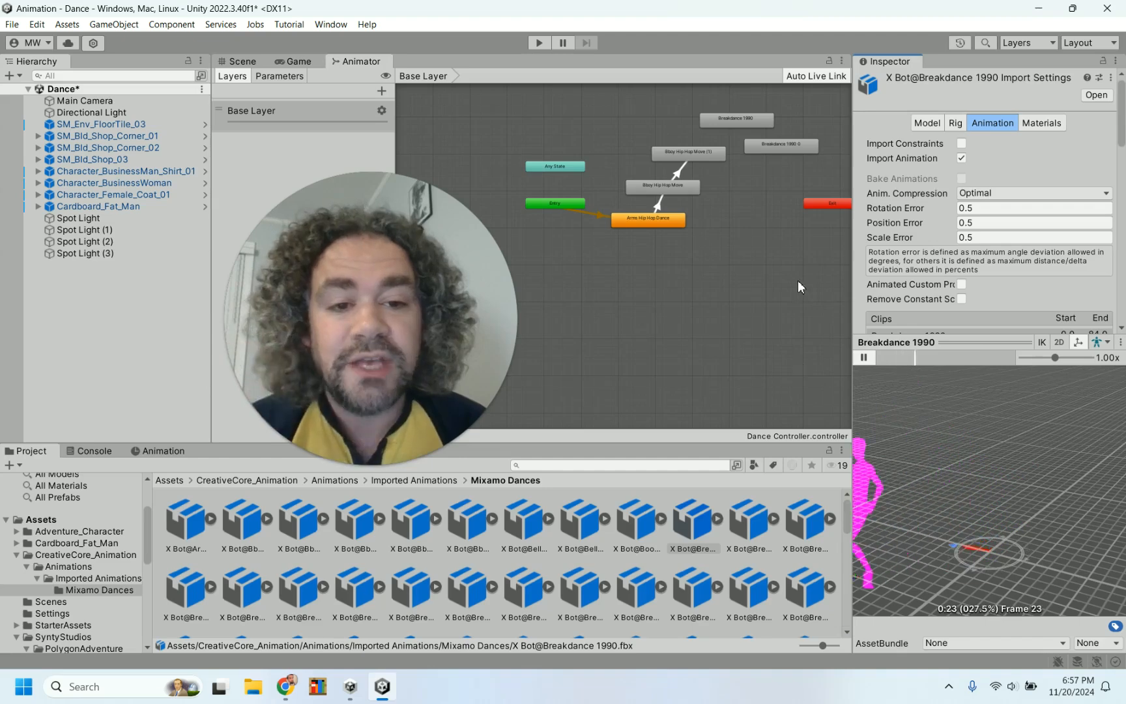
Set the duplicated Breakdance 1990 0 state's speed to -1 so it plays in reverse
left_click(737, 122)
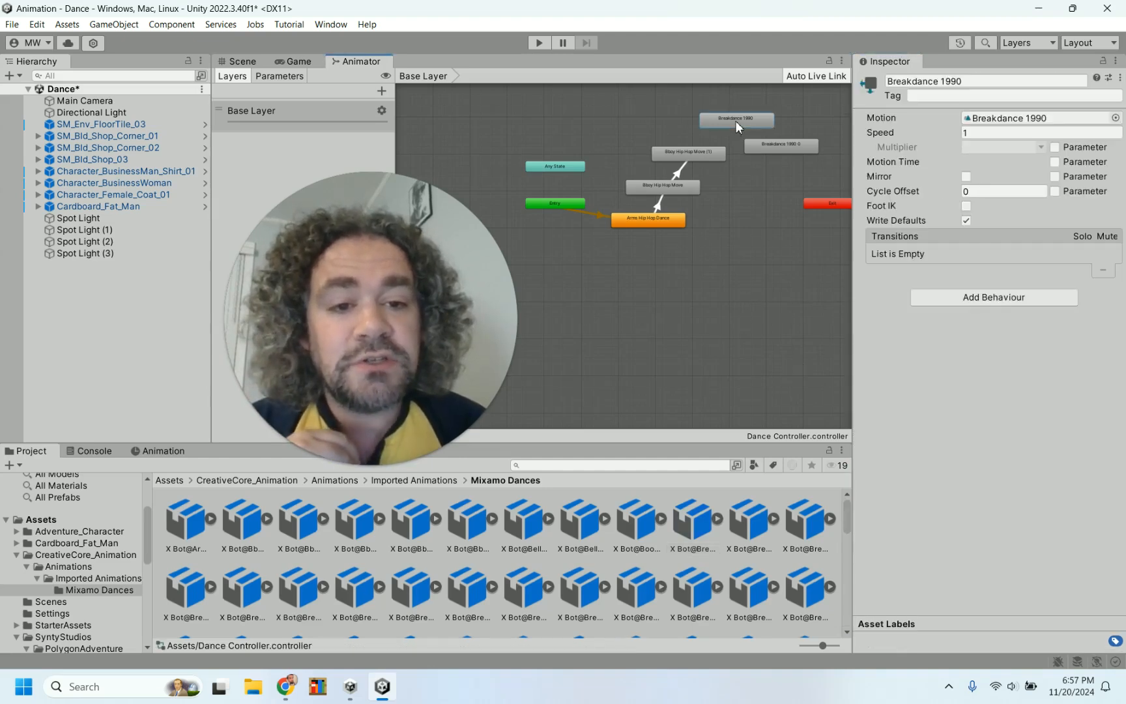
left_click(766, 140)
left_click(762, 122)
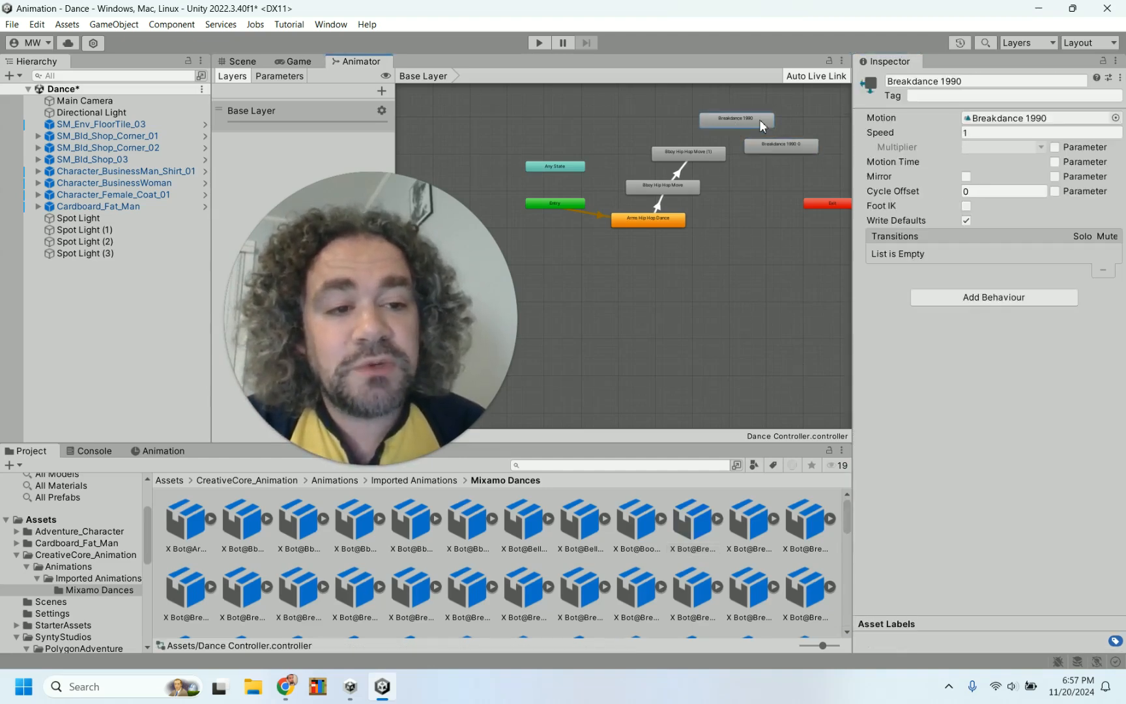
left_click(775, 142)
left_click(972, 132)
type("-1")
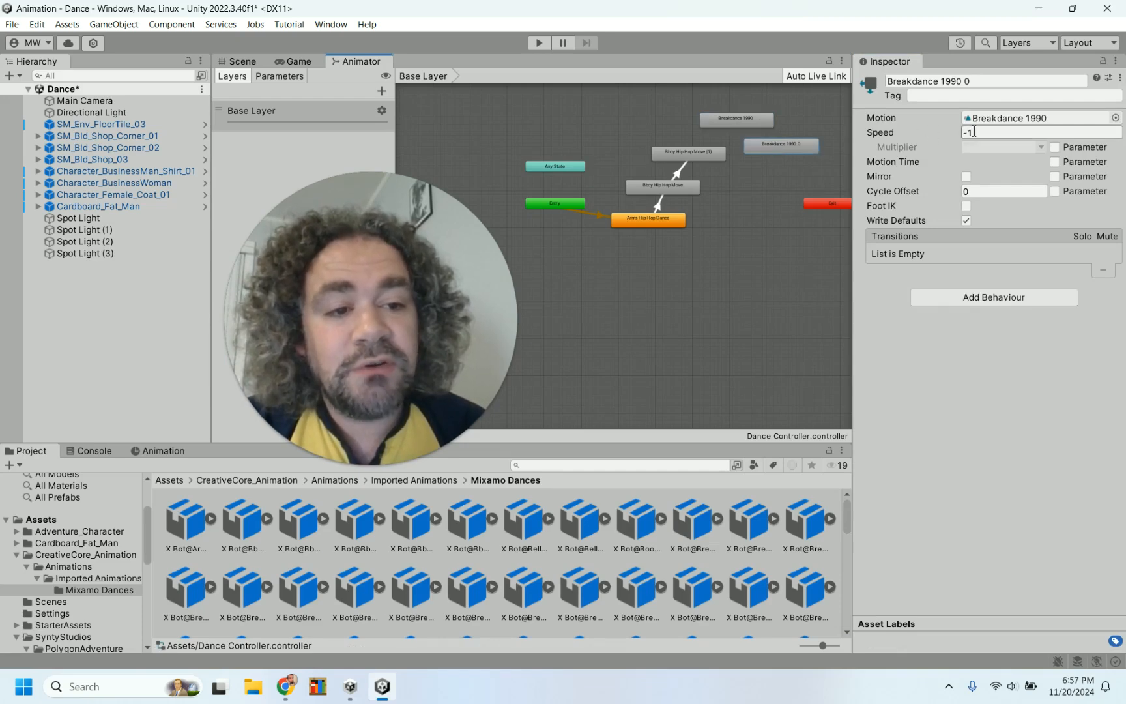
key("Return")
Make a transition from the Bboy Hip Hop Move (1) state to the Breakdance 1990 state
right_click(689, 160)
left_click(717, 162)
left_click(722, 122)
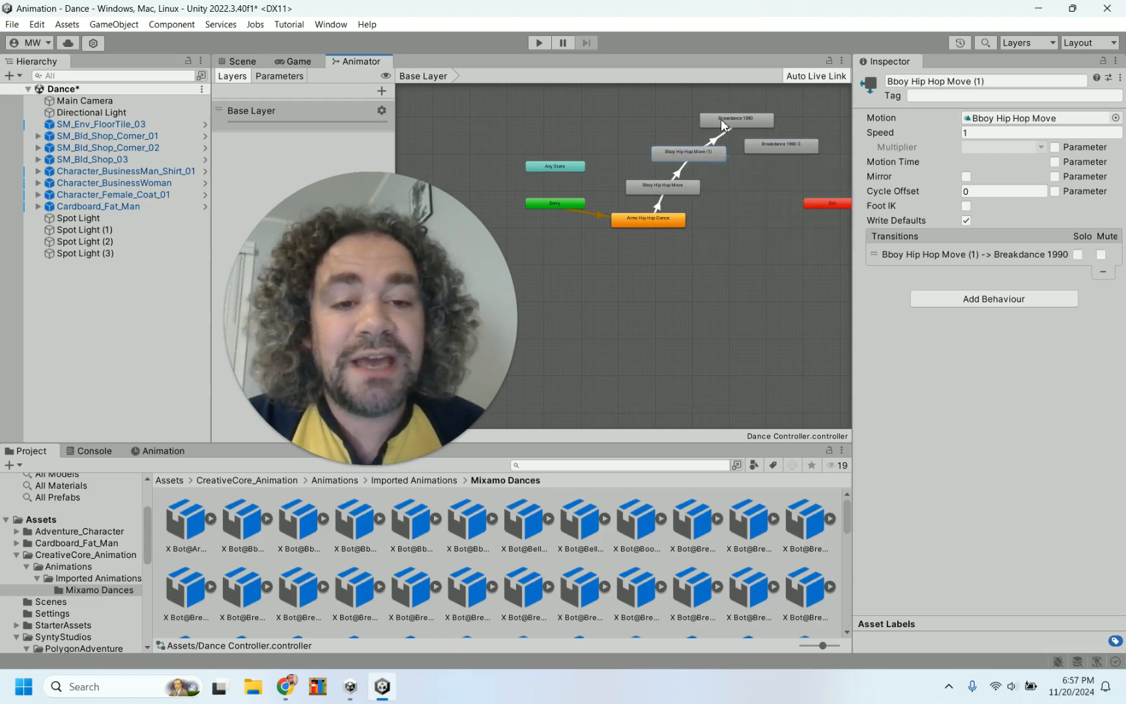
Make a transition from the Breakdance 1990 state to the Breakdance 1990 0 state
right_click(744, 120)
left_click(767, 128)
left_click(785, 156)
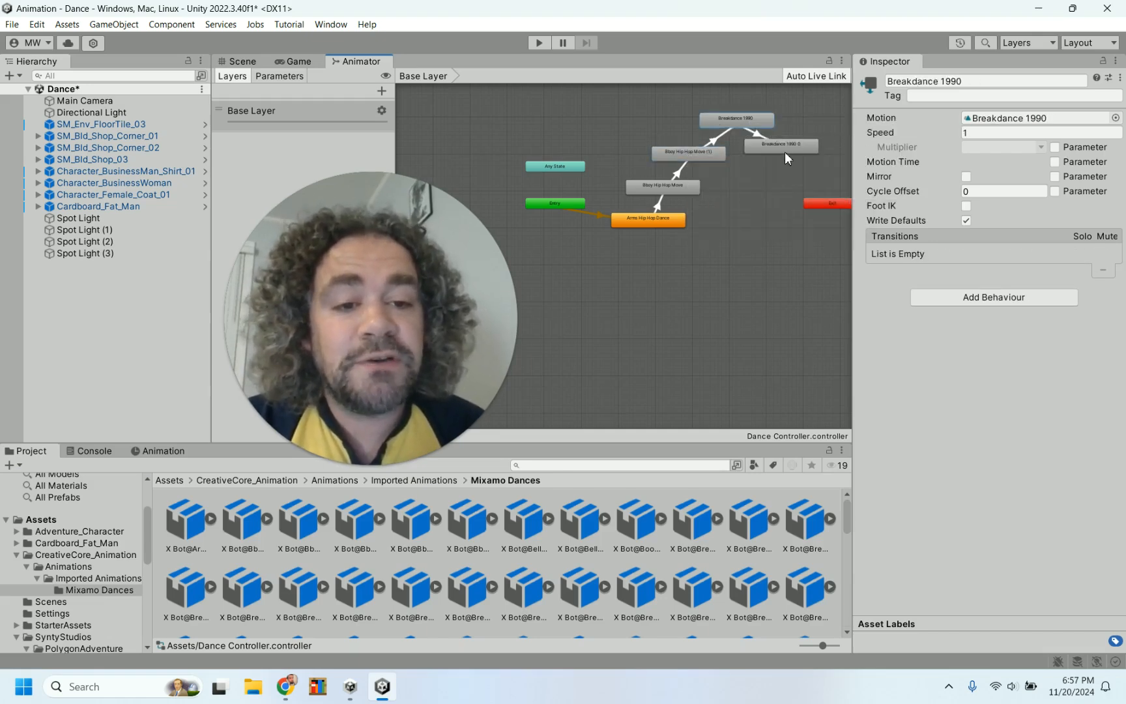
Make a transition from the Breakdance 1990 0 state to the Exit node
left_click(786, 150)
right_click(786, 144)
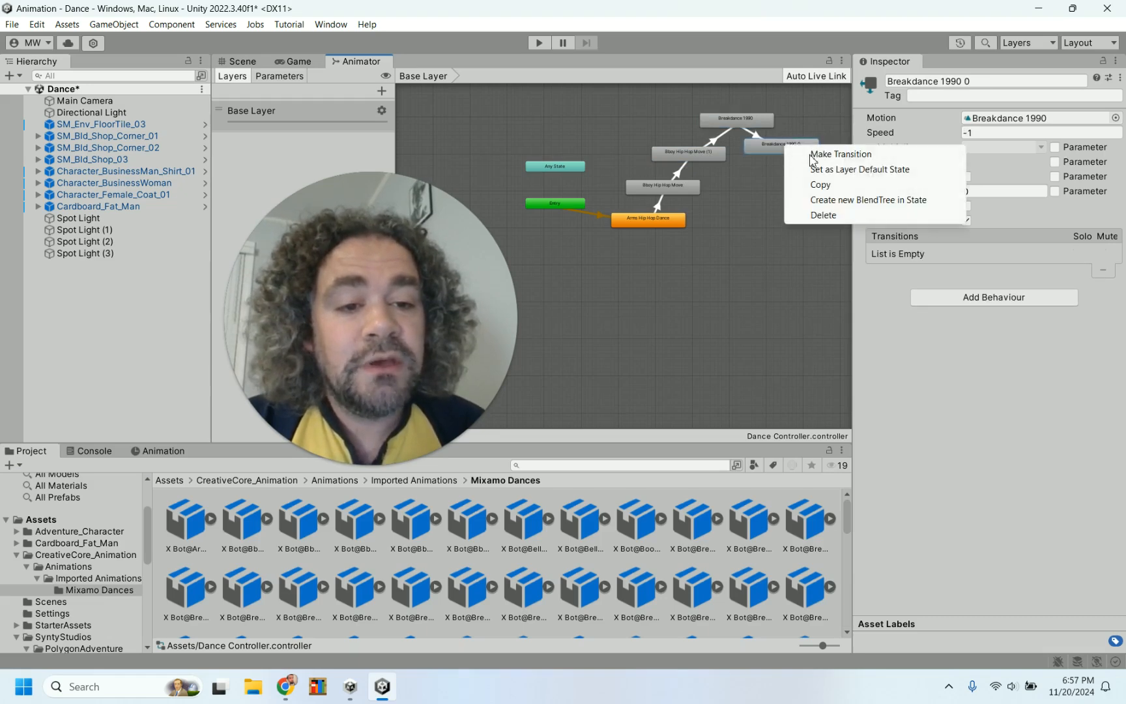
left_click(841, 153)
left_click(819, 205)
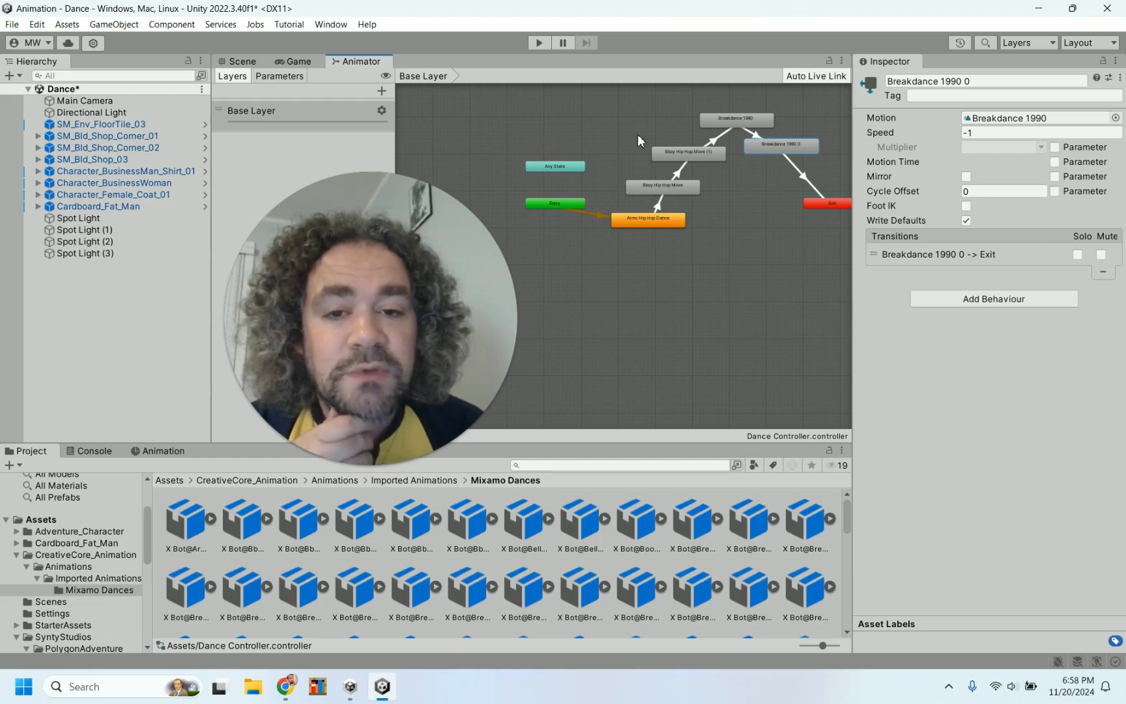
Run the scene in Play mode to test the dance sequence
left_click(538, 42)
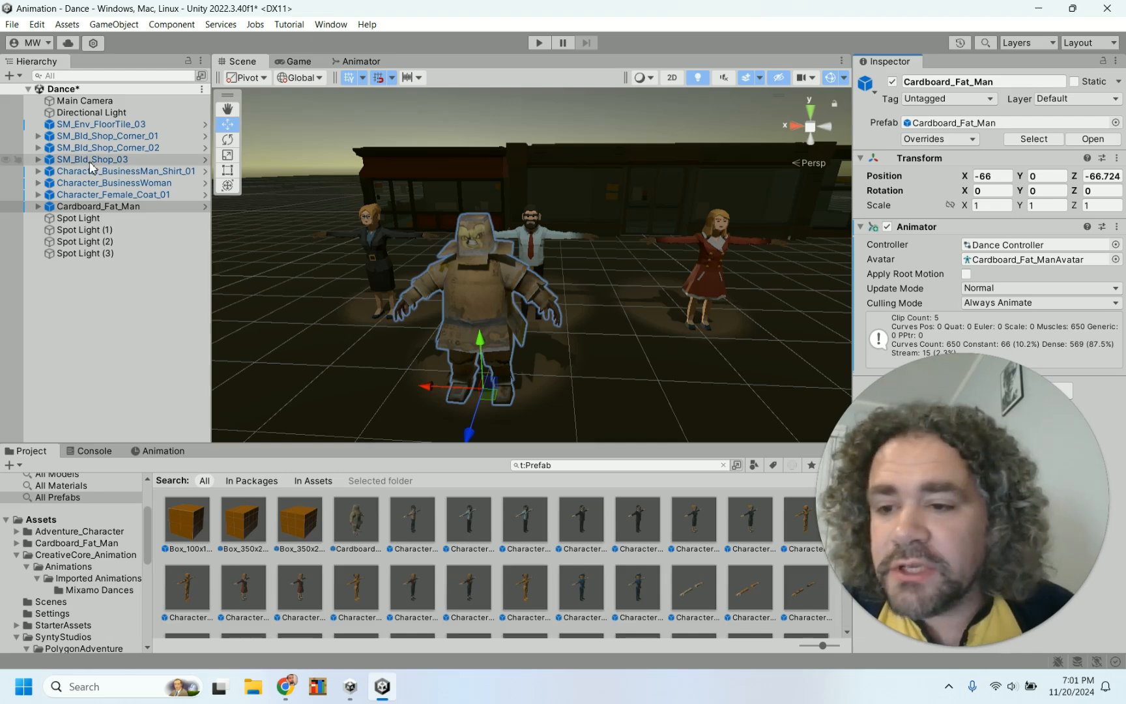
Compare the characters' Apply Root Motion settings and enable Apply Root Motion on Cardboard_Fat_Man
left_click(122, 196)
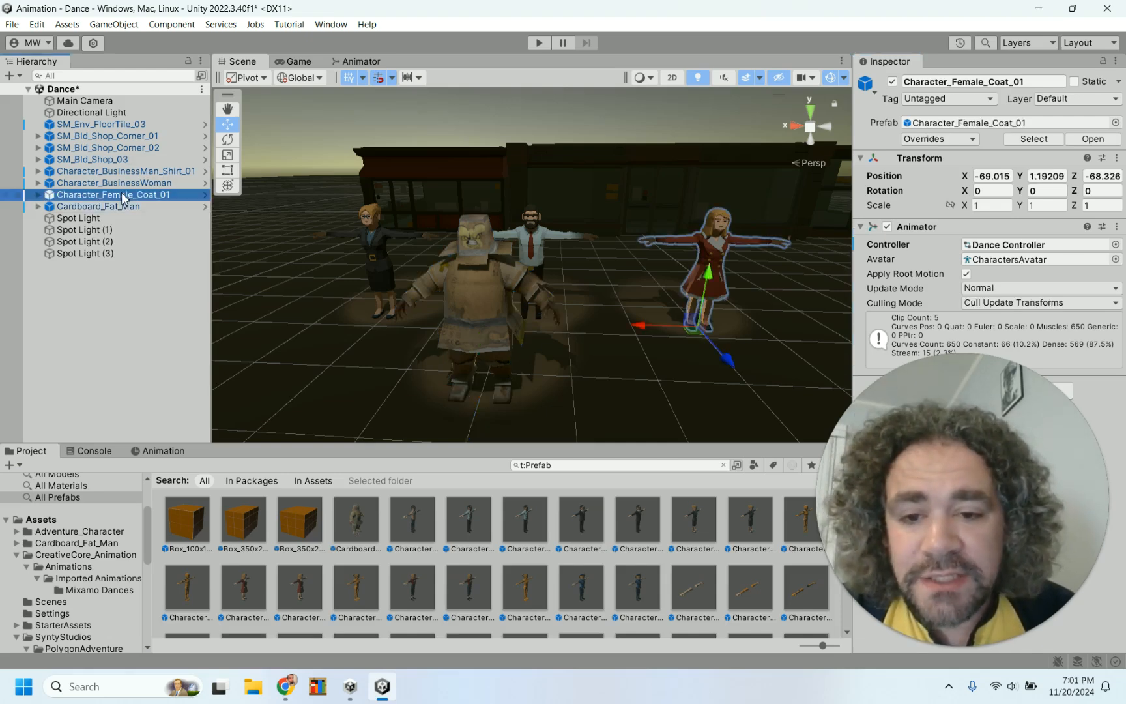
left_click(129, 184)
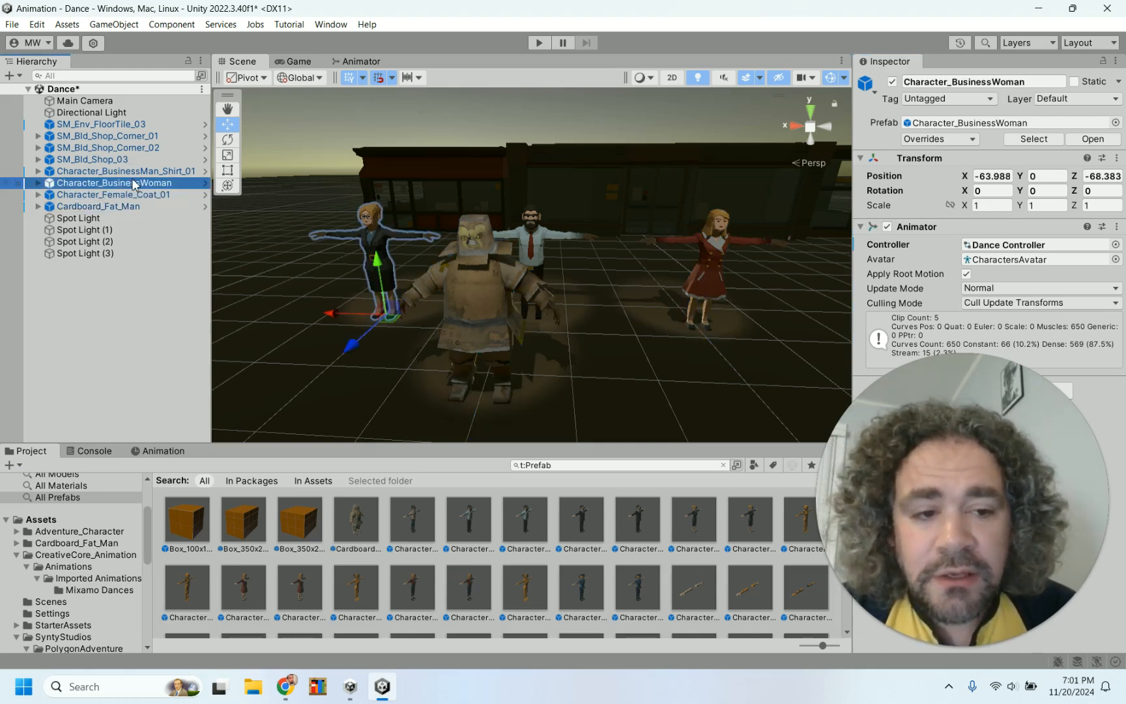
left_click(144, 172)
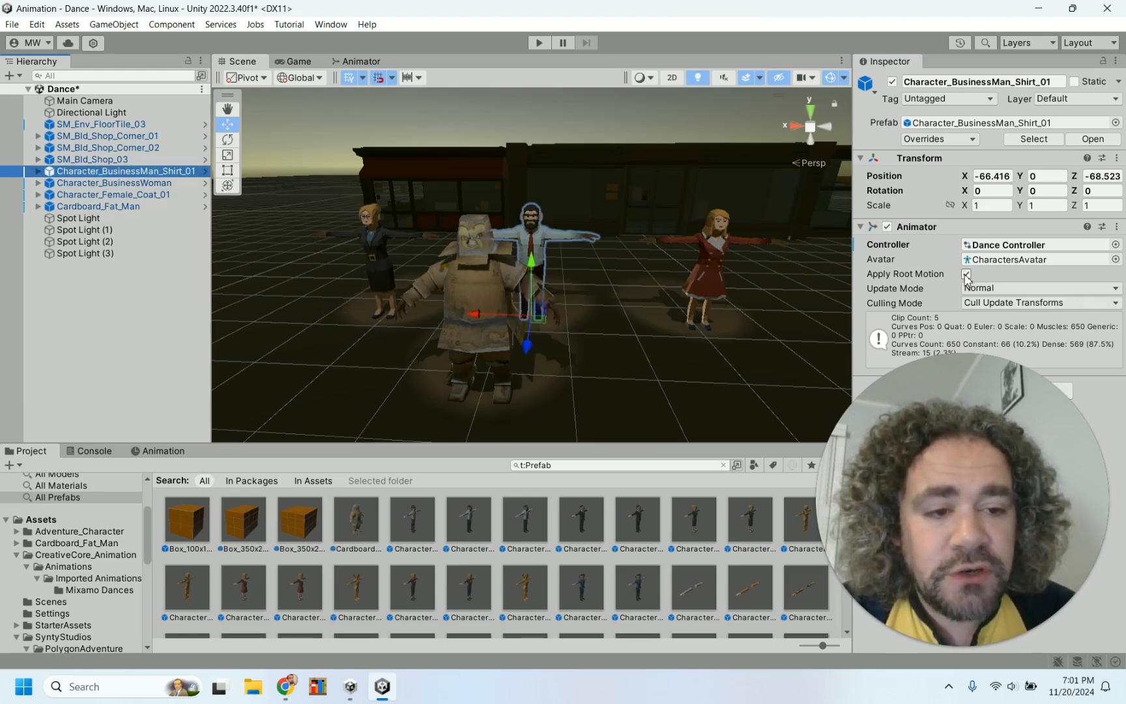
left_click(152, 207)
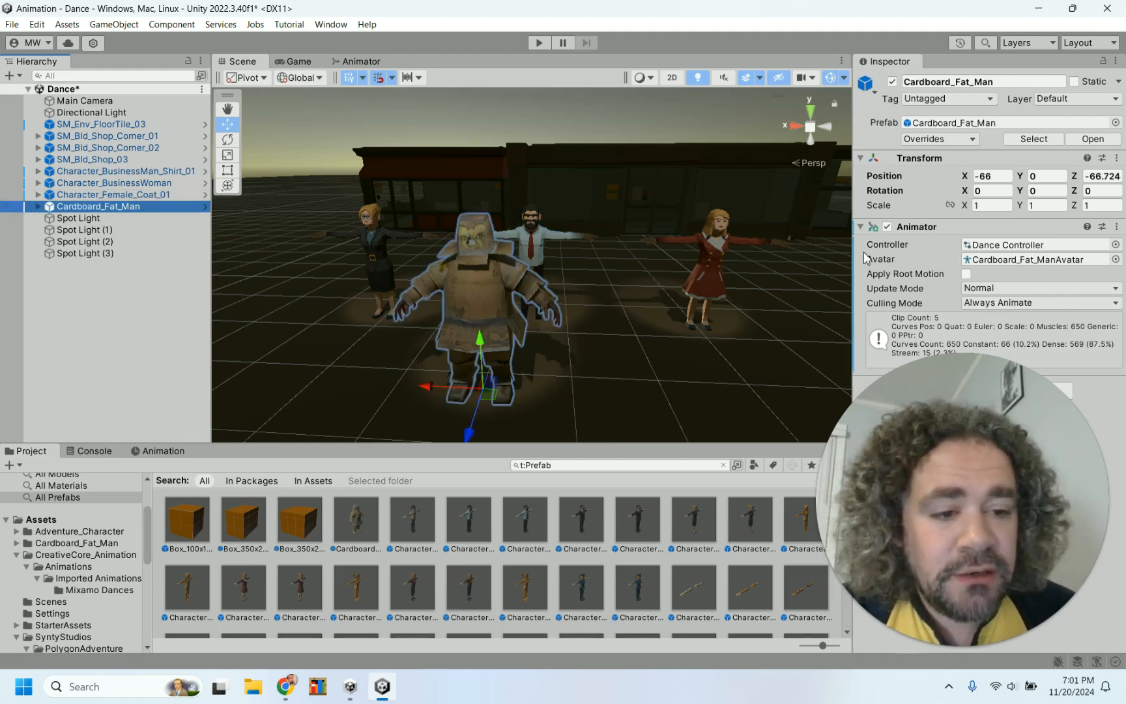
left_click(966, 273)
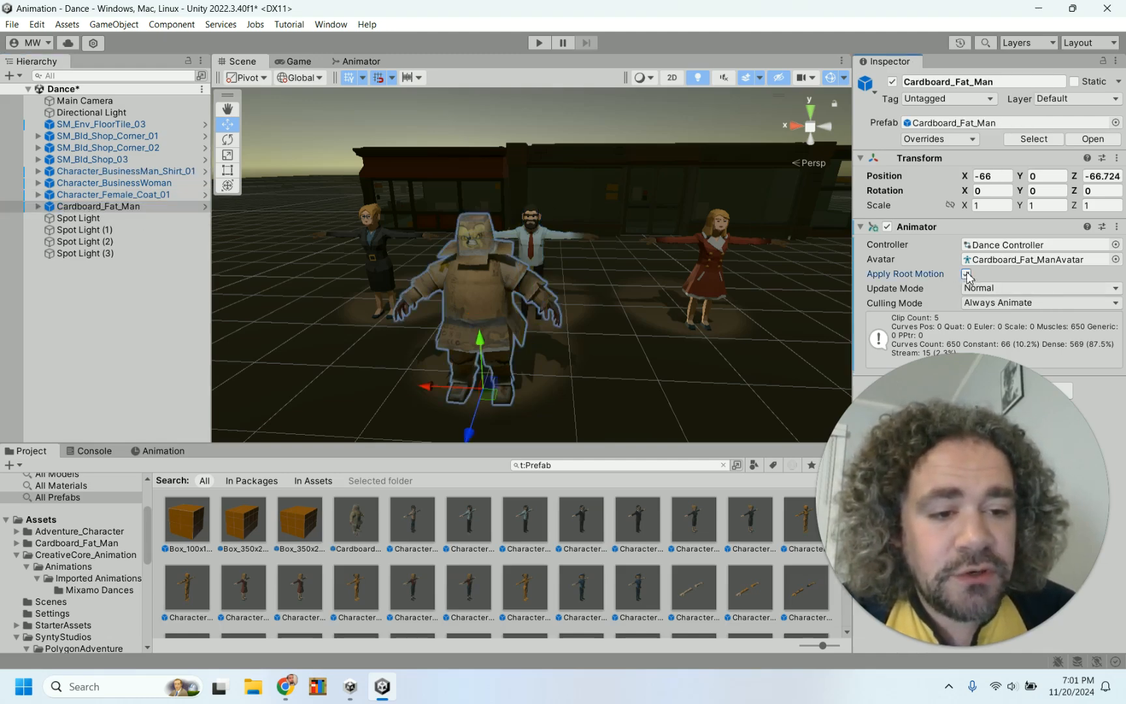
Run the scene in Play mode to watch the dancers, then stop playback
left_click(541, 44)
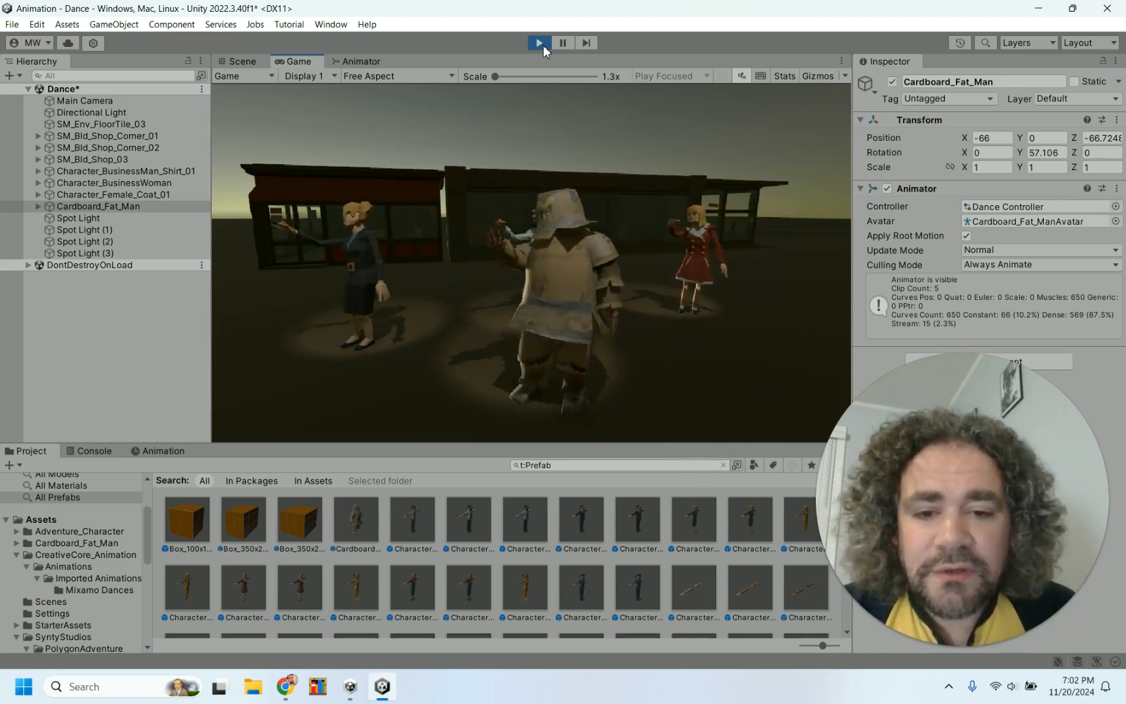
left_click(543, 45)
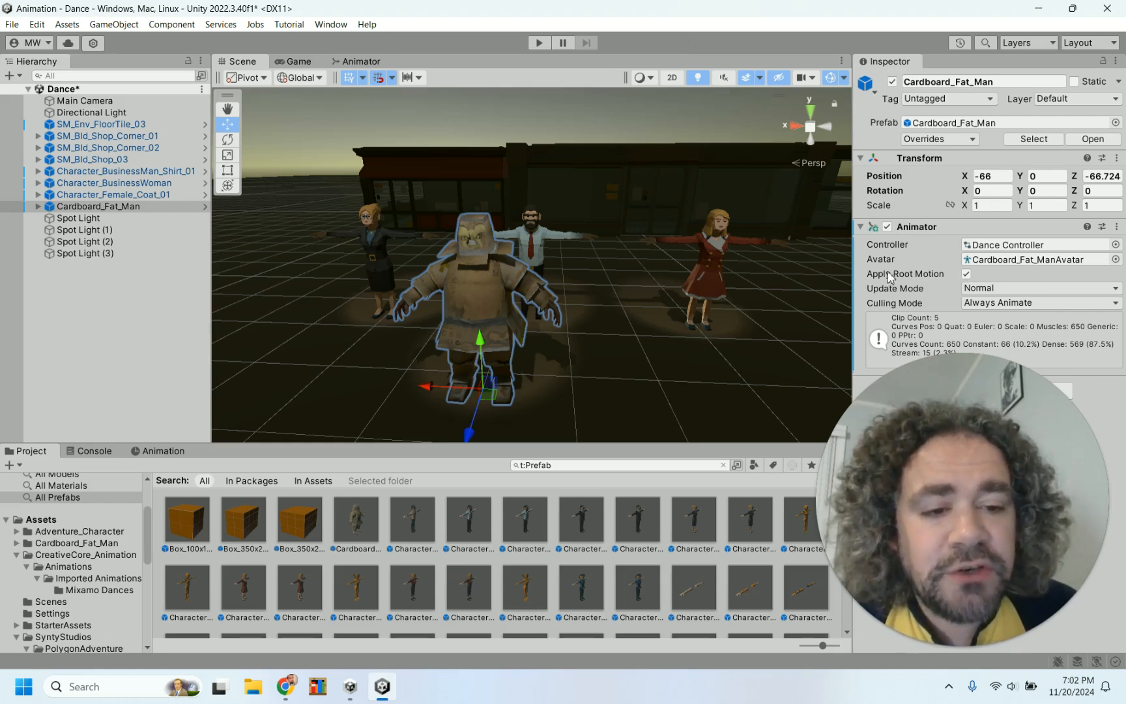
mouse_move(905, 276)
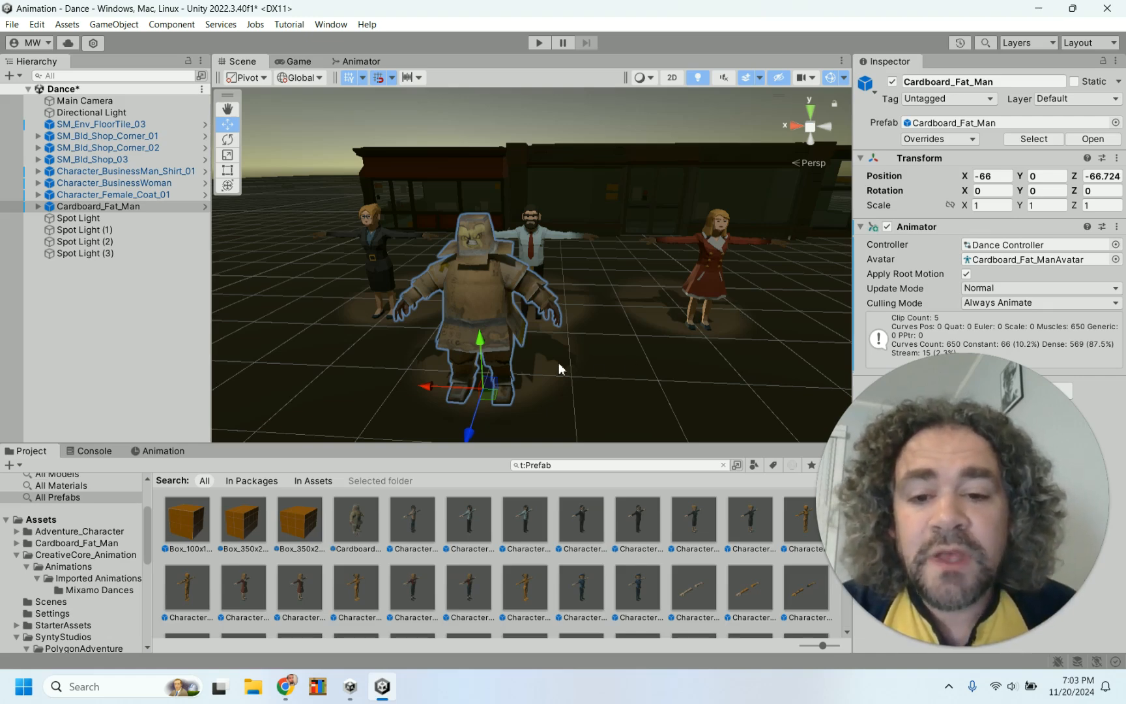
left_click(147, 325)
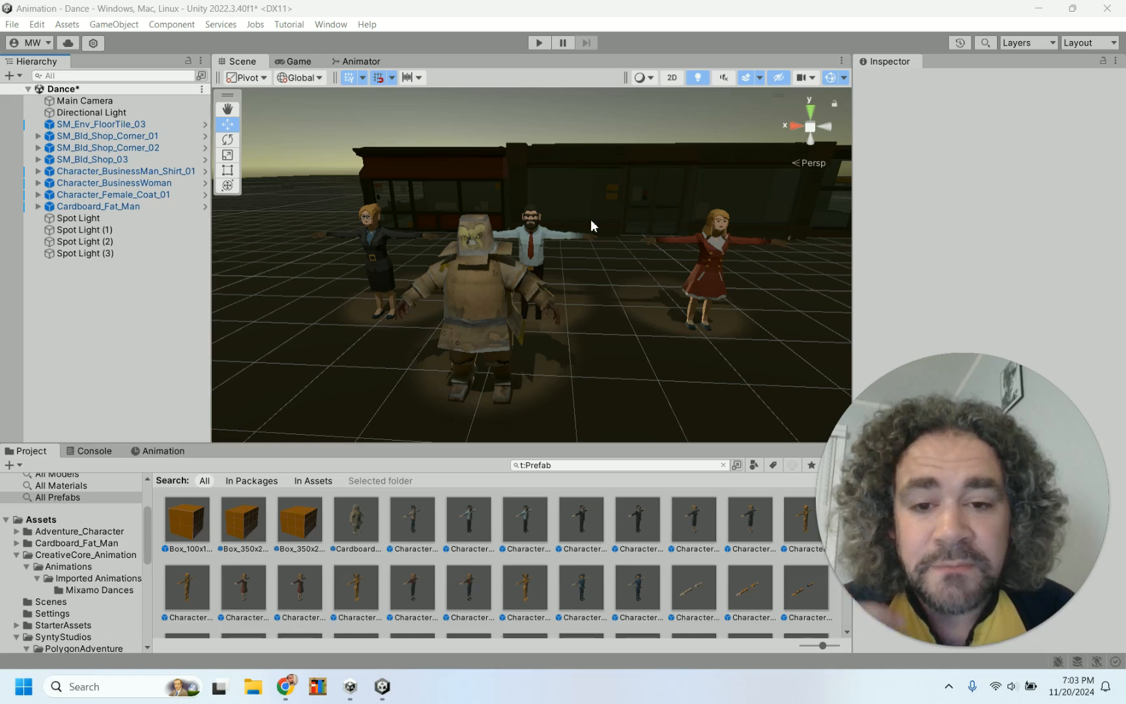
left_click(541, 186)
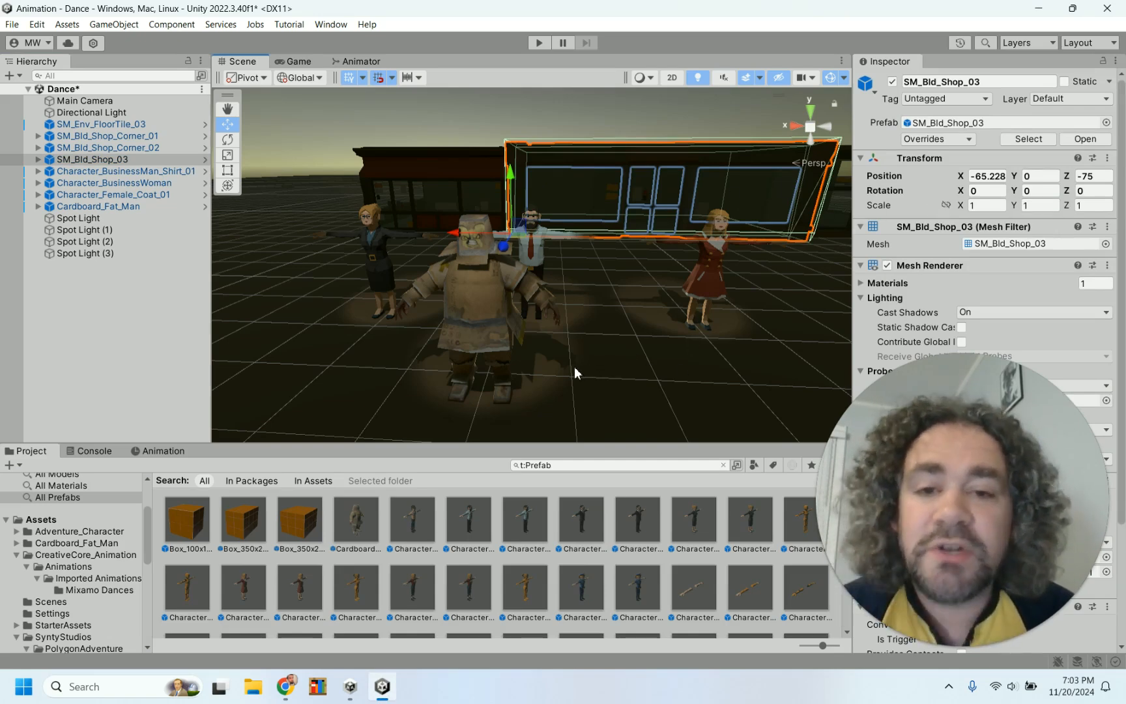
left_click(182, 352)
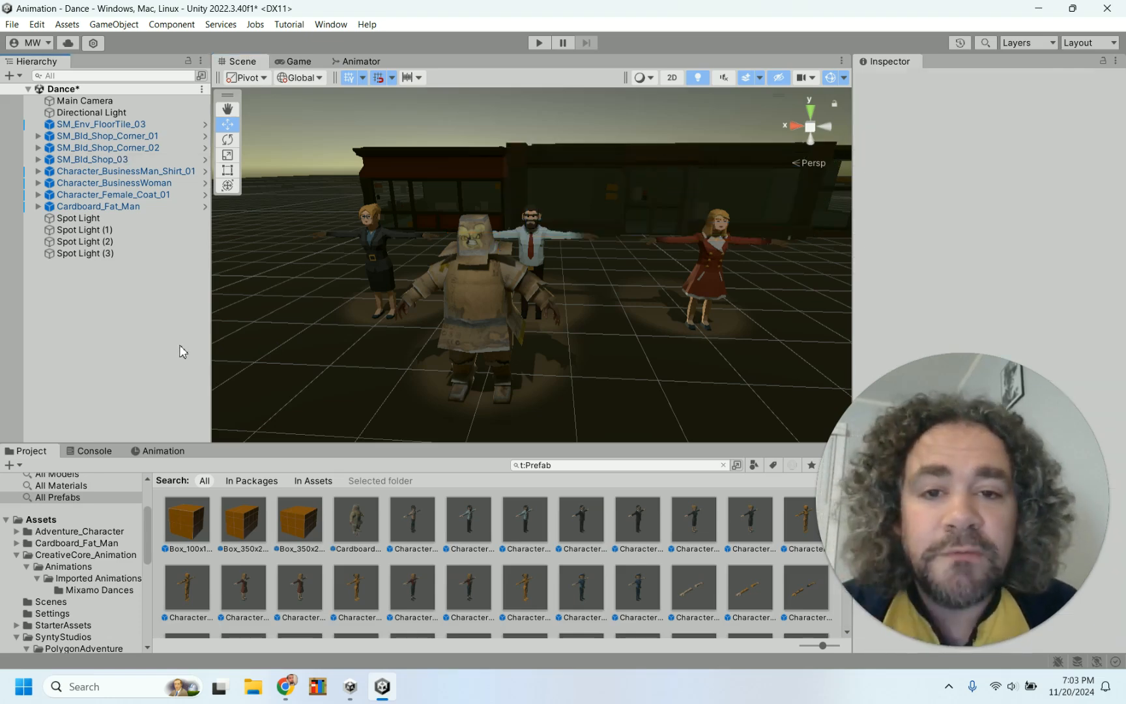
Create a new animation clip named Camera for the Main Camera
left_click(146, 101)
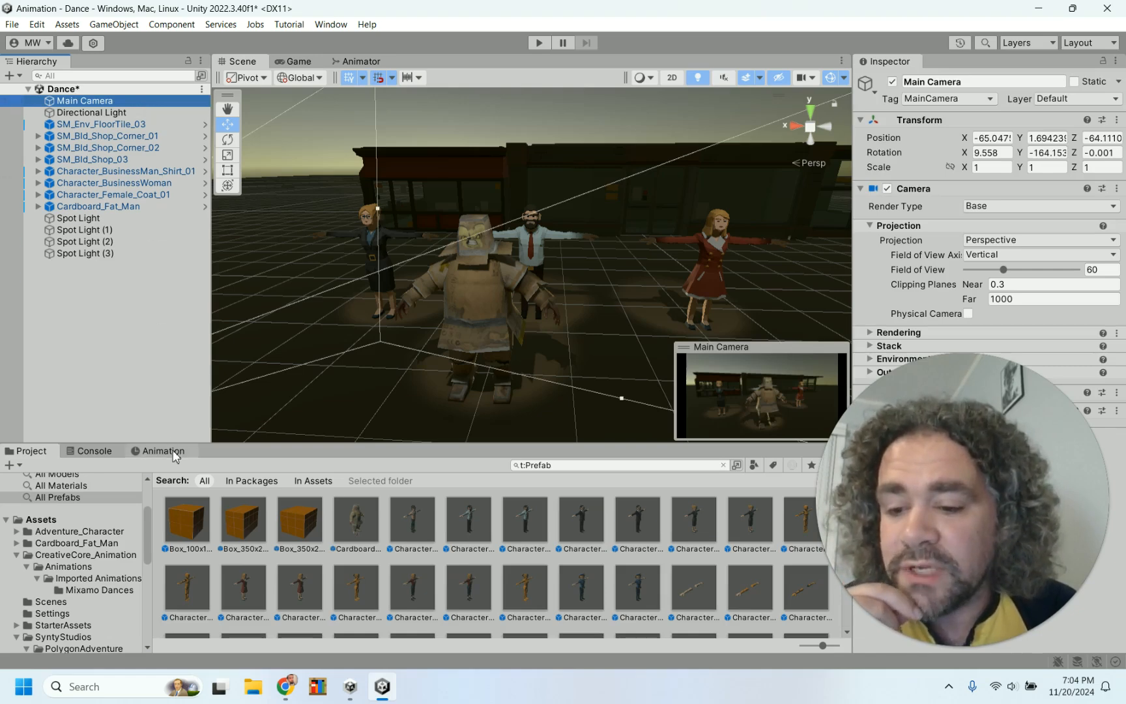
left_click(163, 451)
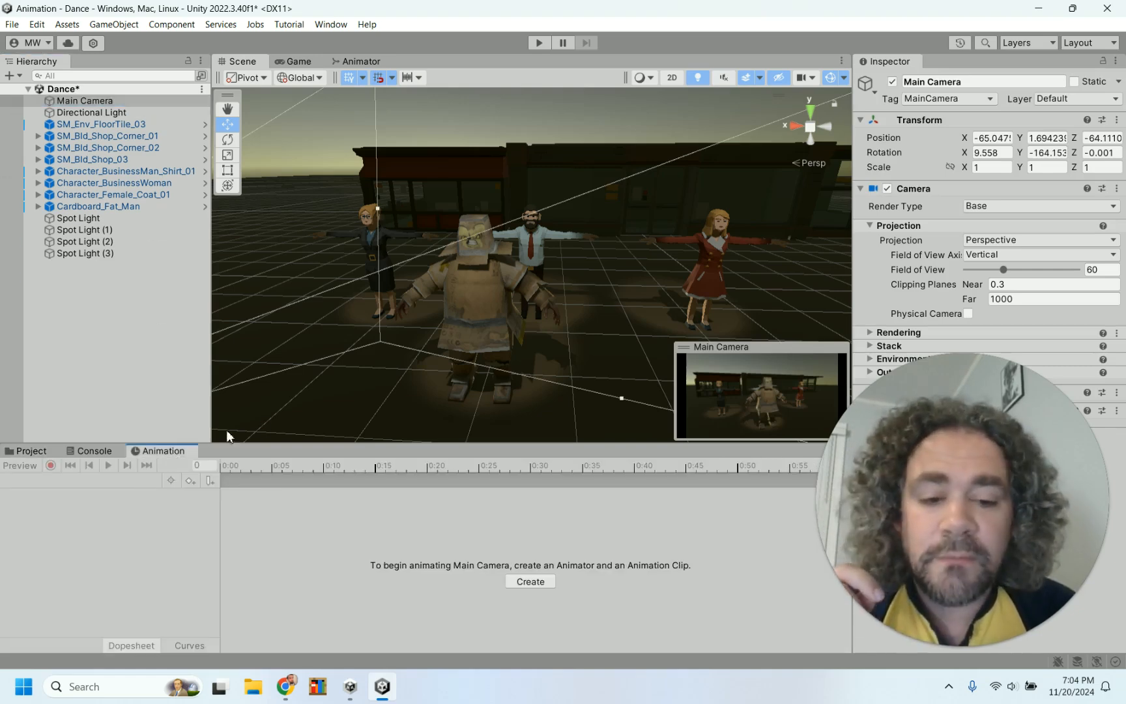
left_click(536, 584)
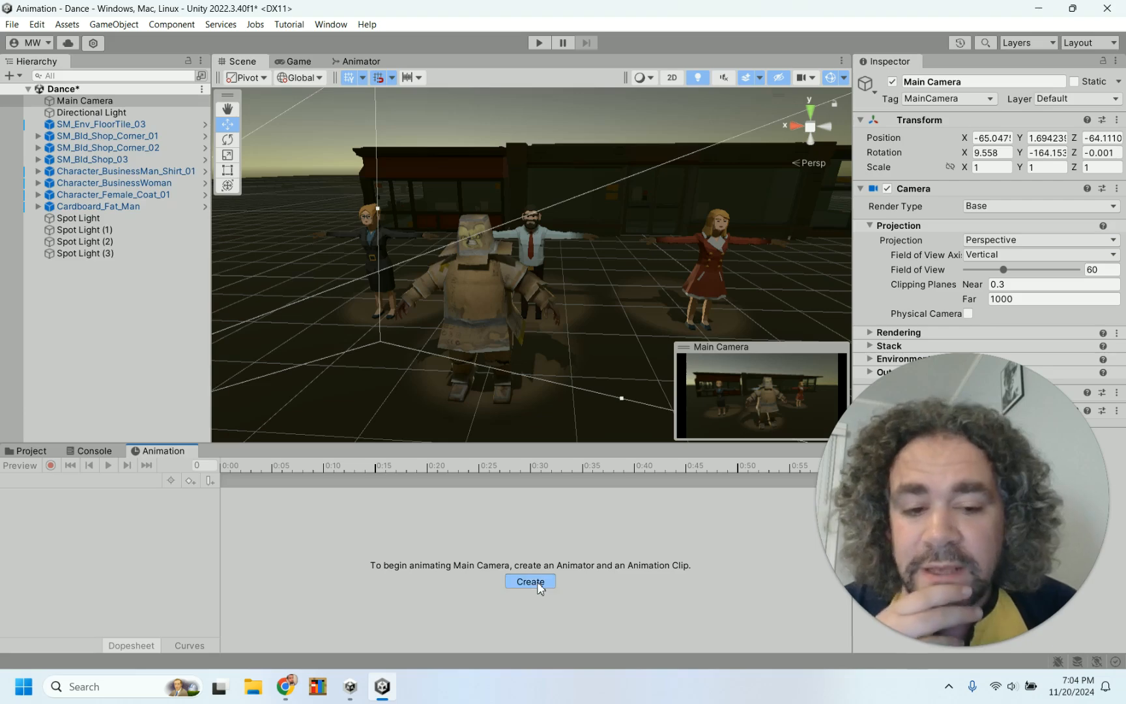
type("Camera")
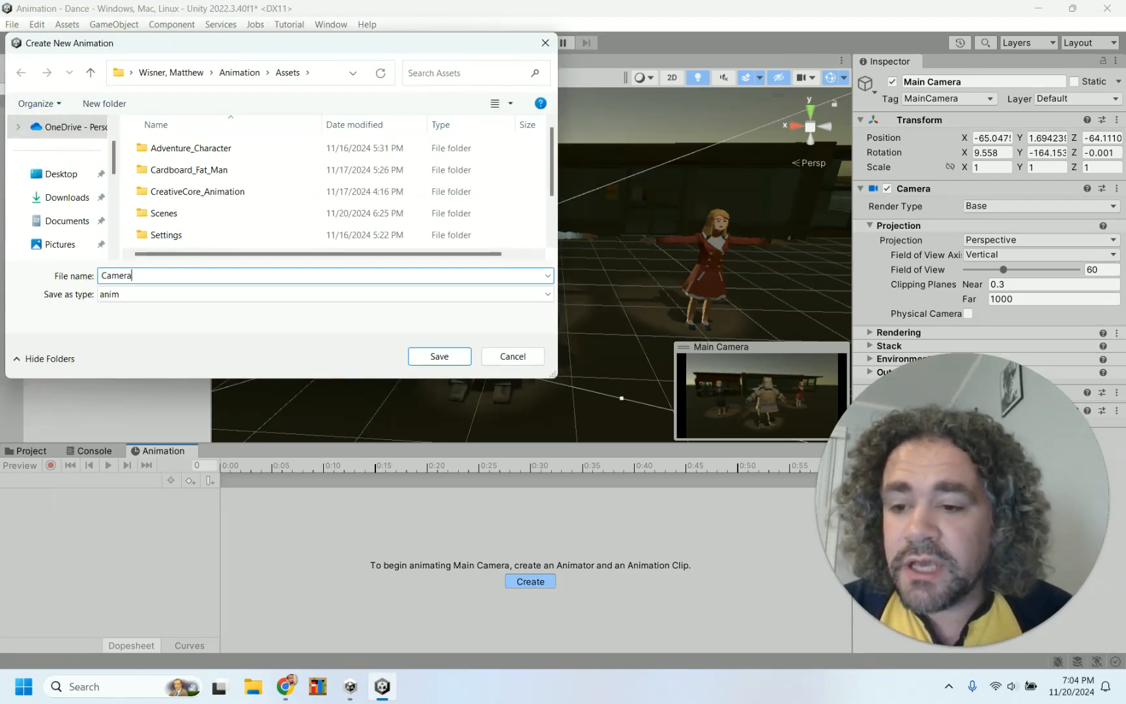
left_click(447, 353)
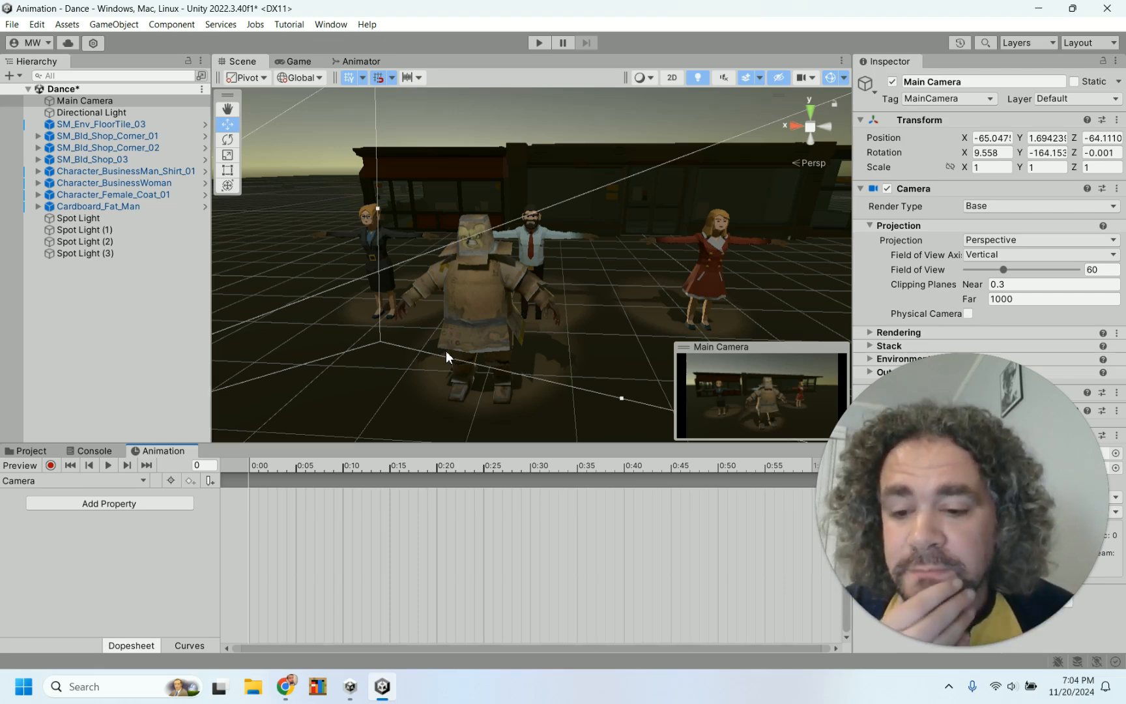
Add the Main Camera's Transform Position and Rotation properties to the Camera clip
left_click(73, 503)
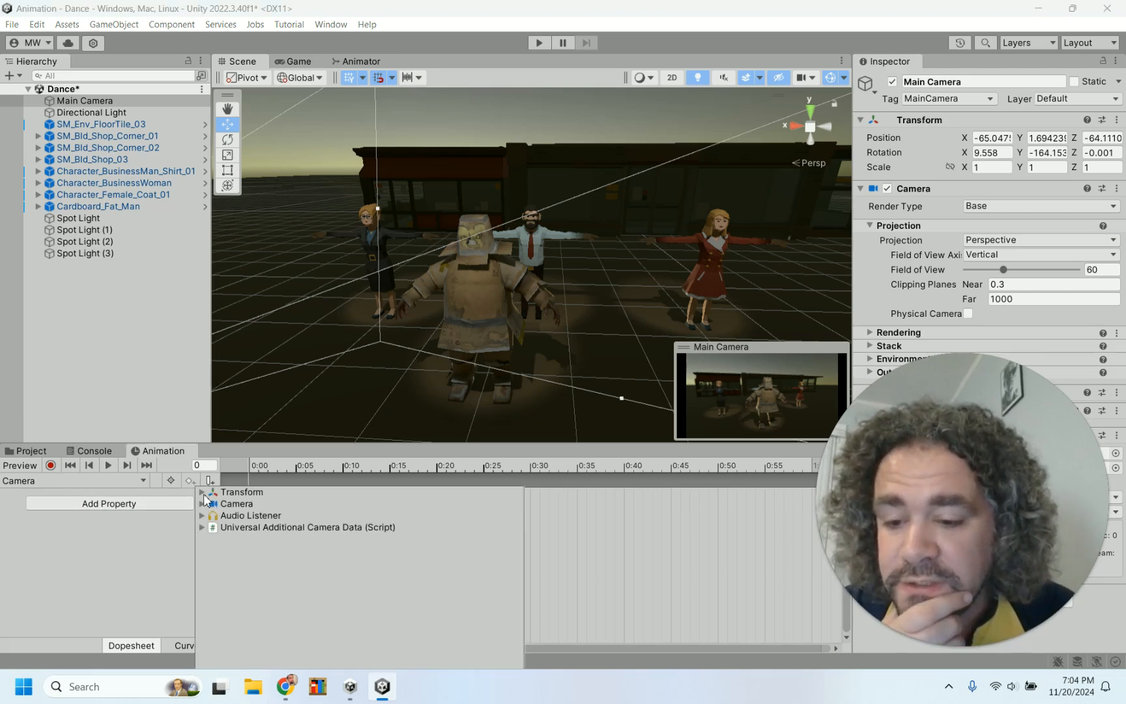
left_click(203, 493)
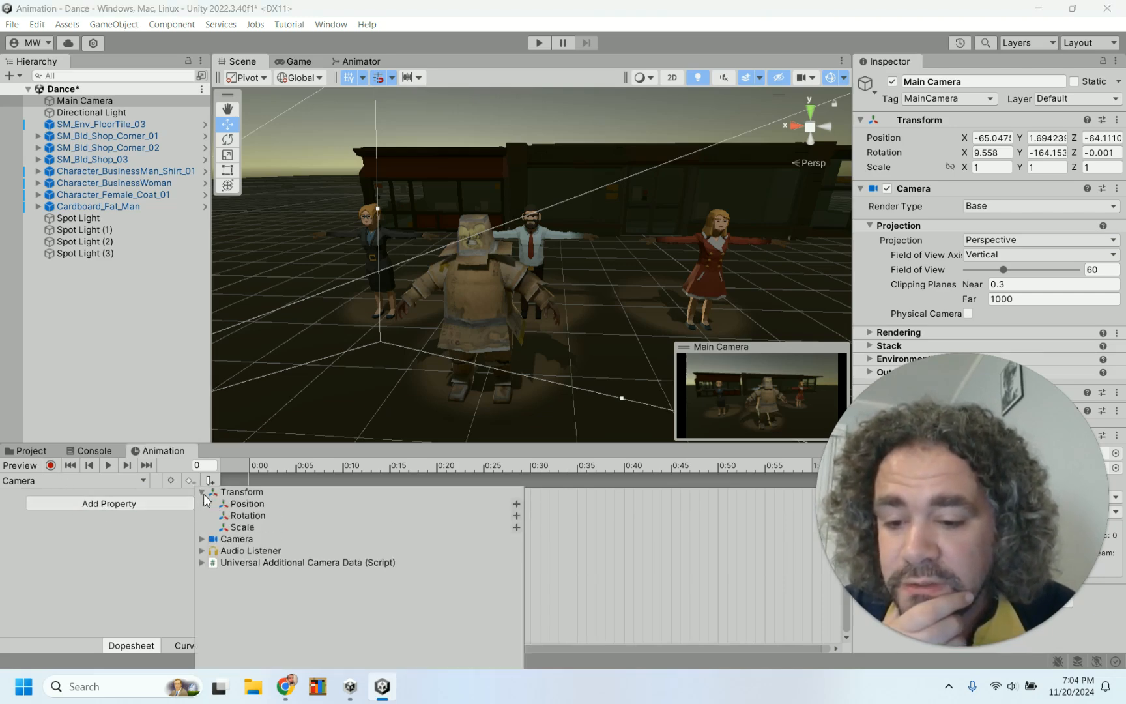
left_click(517, 504)
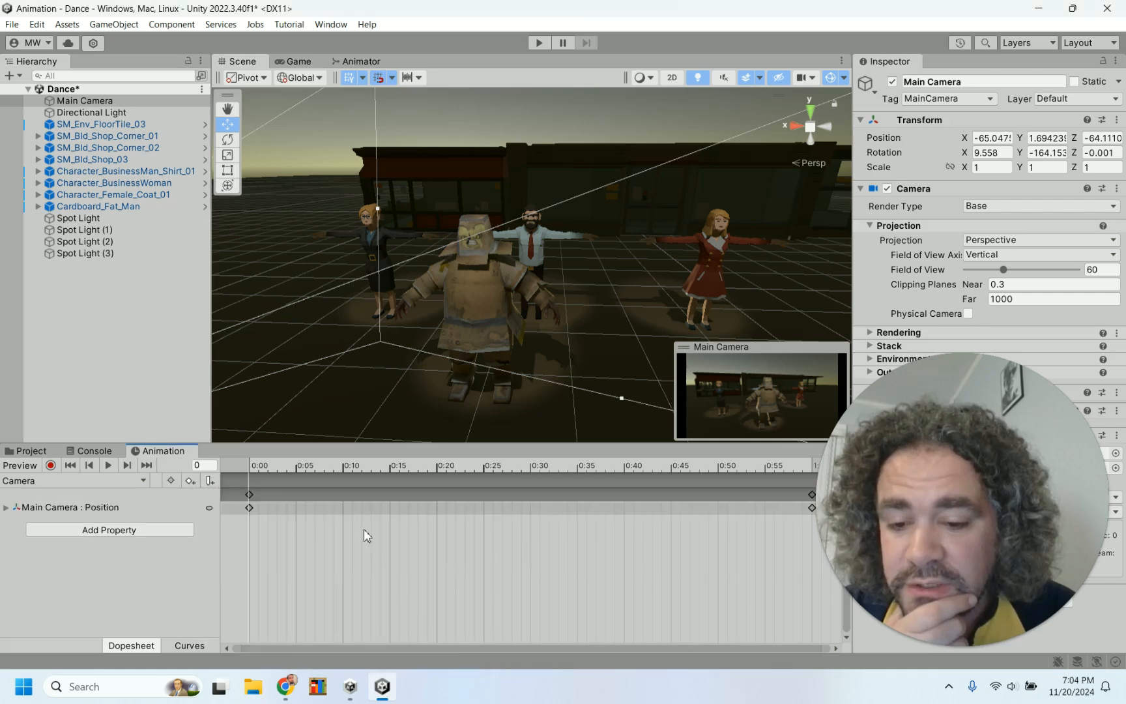
left_click(77, 531)
left_click(202, 493)
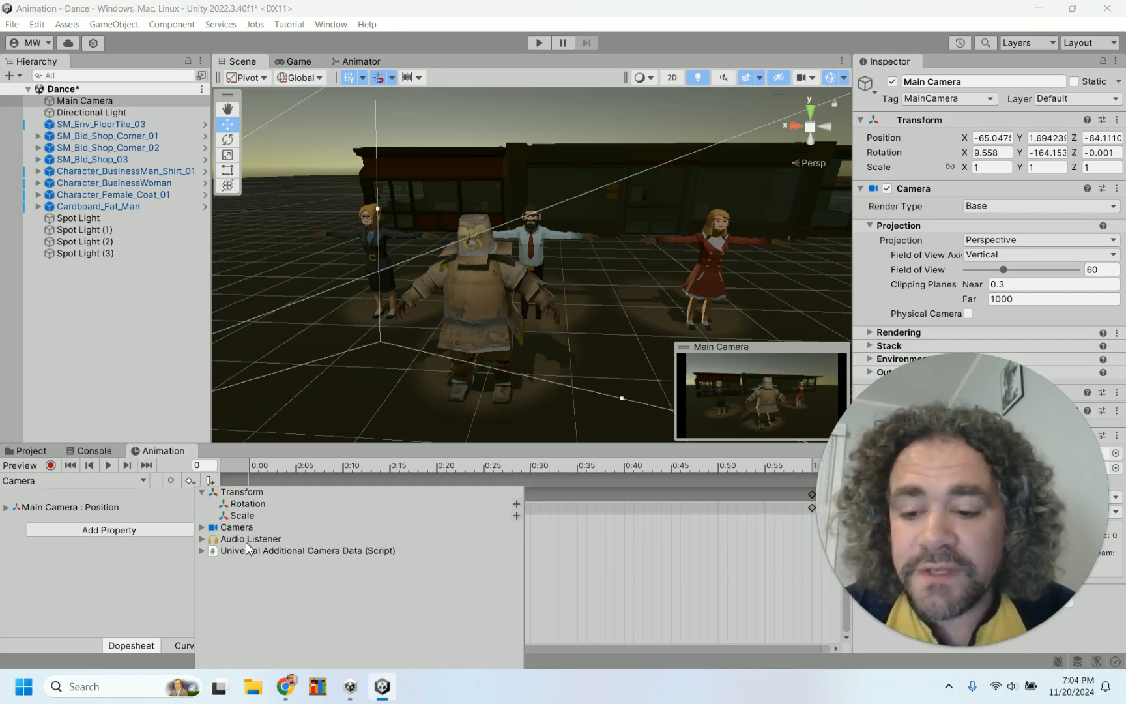
left_click(203, 528)
scroll(317, 626, "down", 5)
scroll(315, 618, "up", 5)
left_click(202, 528)
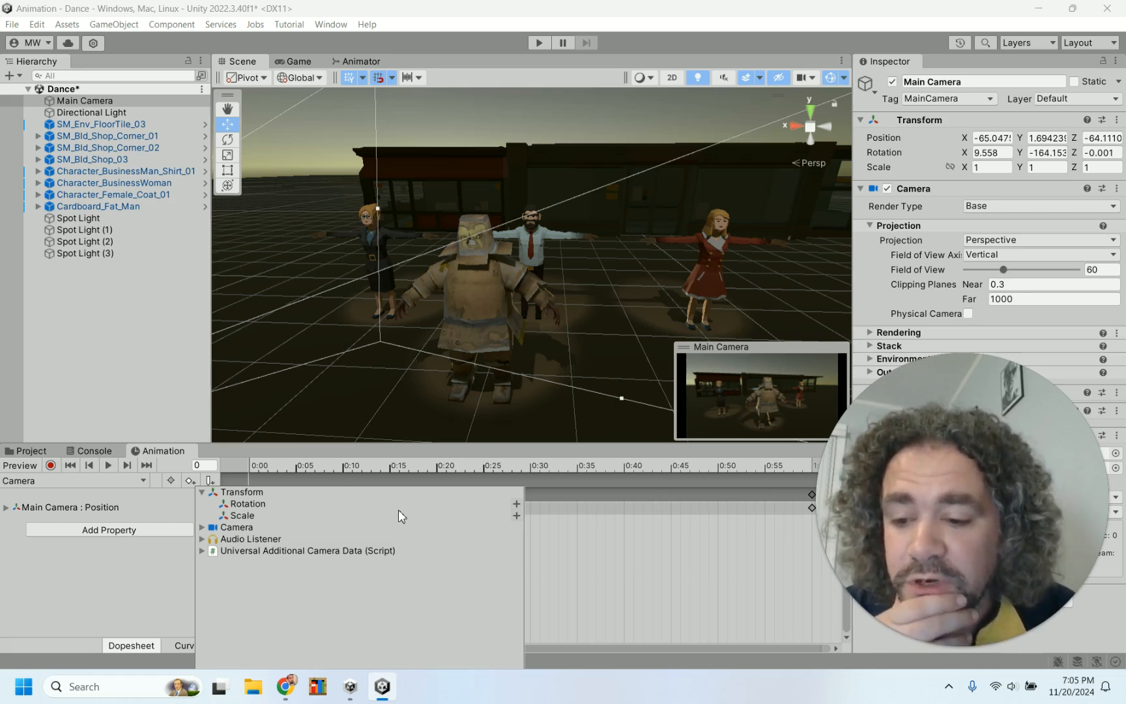
left_click(516, 504)
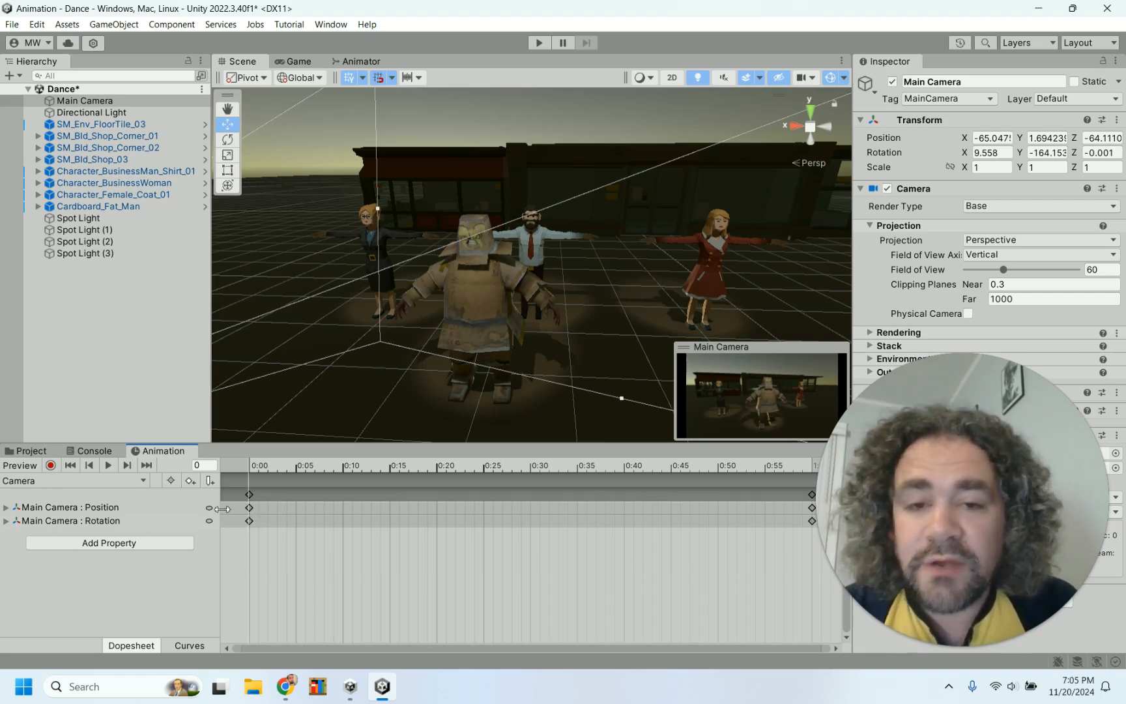
Move the Camera clip's end keyframes out to the 10:00 mark on the timeline
left_click(913, 492)
left_click_drag(913, 491, 1011, 254)
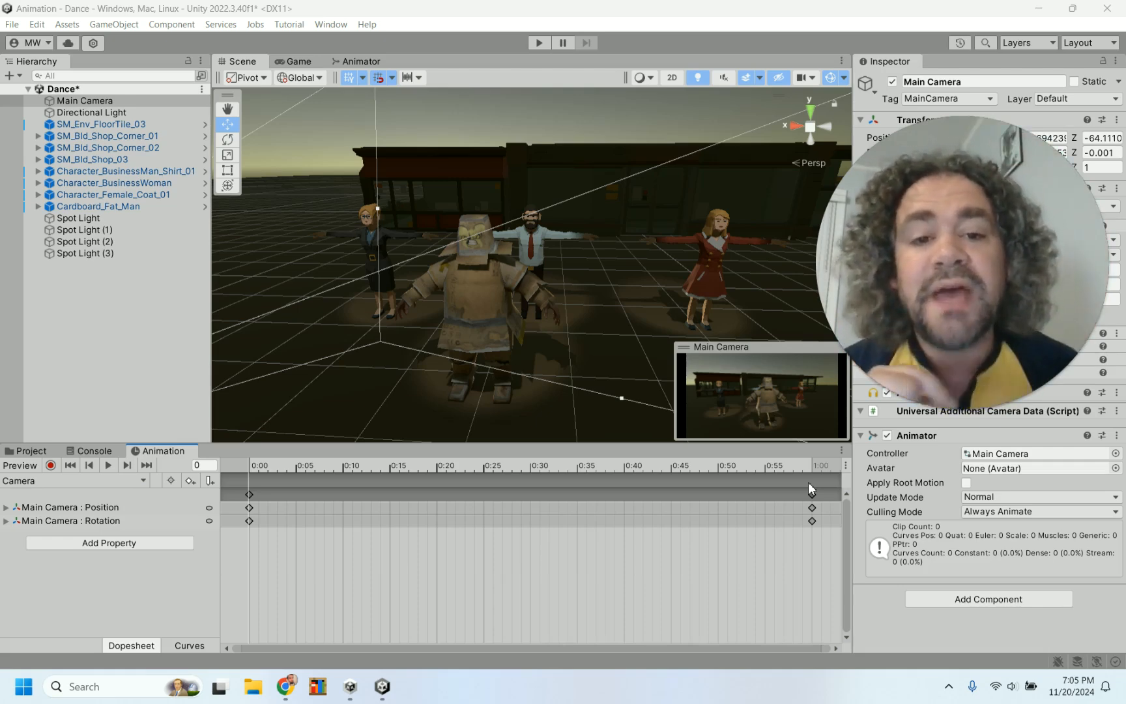
scroll(778, 529, "down", 10)
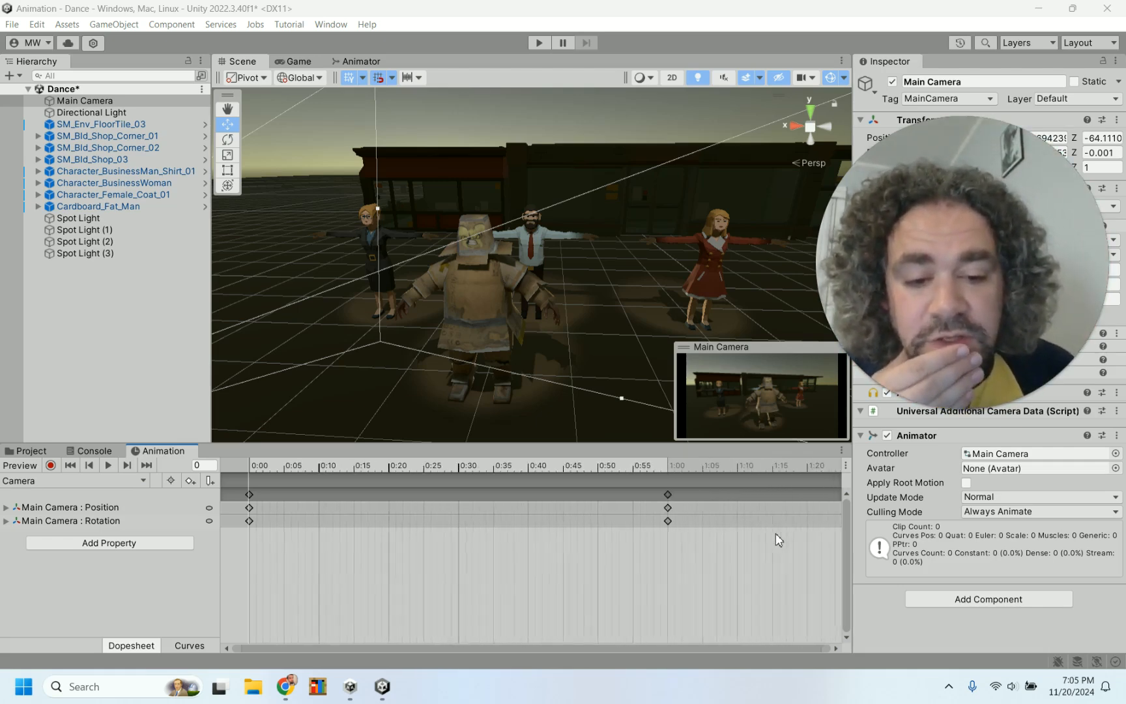
scroll(777, 539, "down", 8)
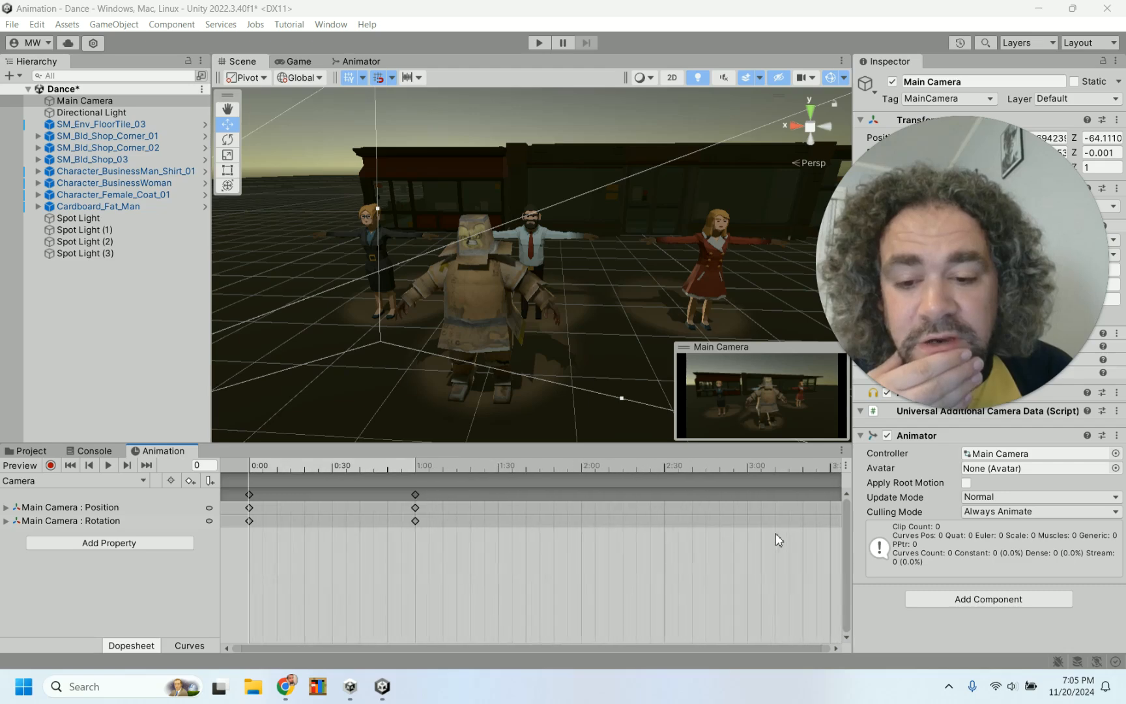
left_click_drag(355, 500, 747, 515)
scroll(746, 515, "down", 7)
scroll(745, 515, "down", 2)
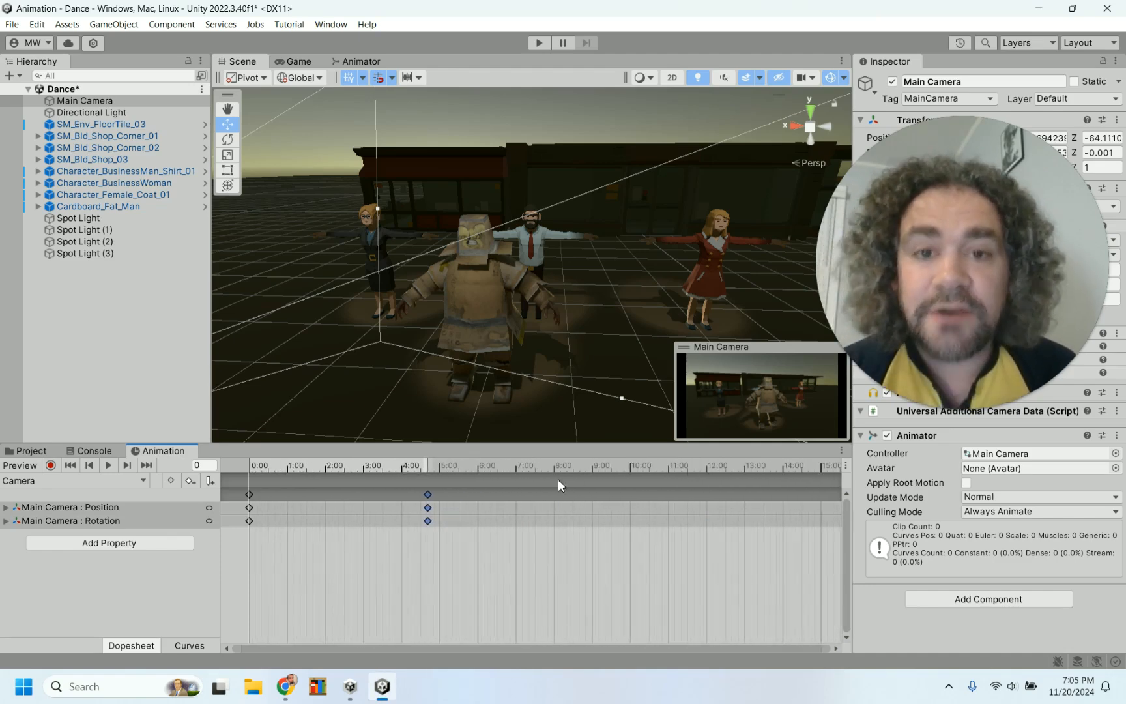
left_click_drag(428, 495, 631, 489)
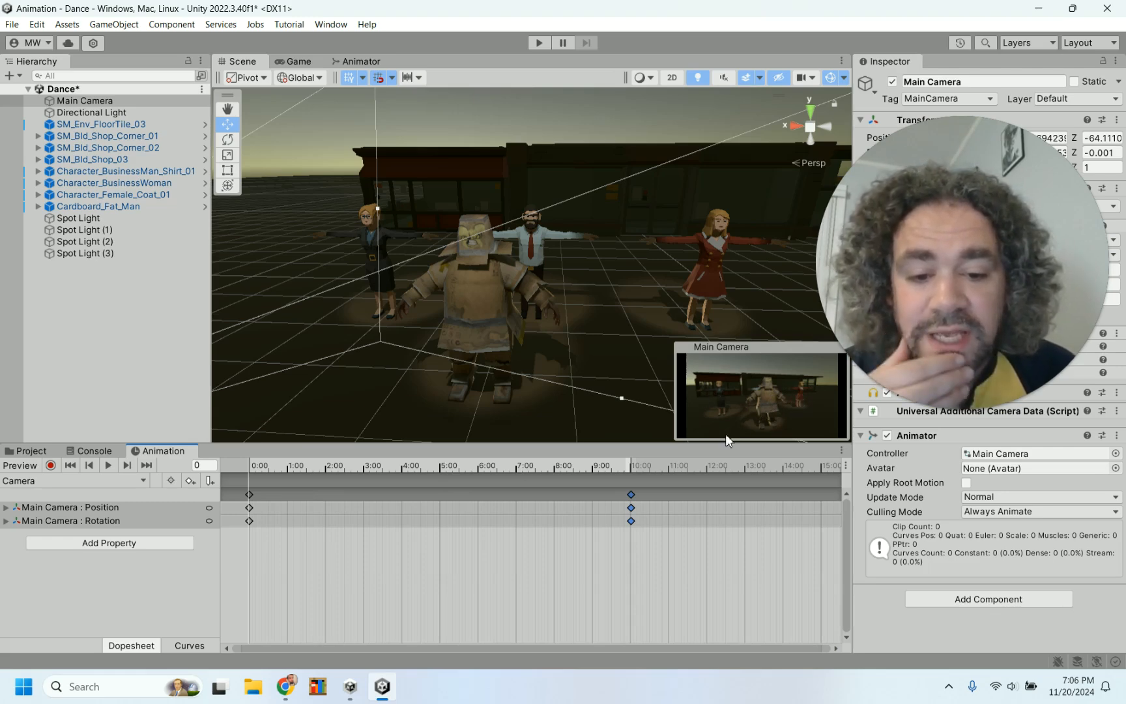
Enable recording at frame 61 and move the Main Camera closer to the dancers to key its position
left_click(288, 468)
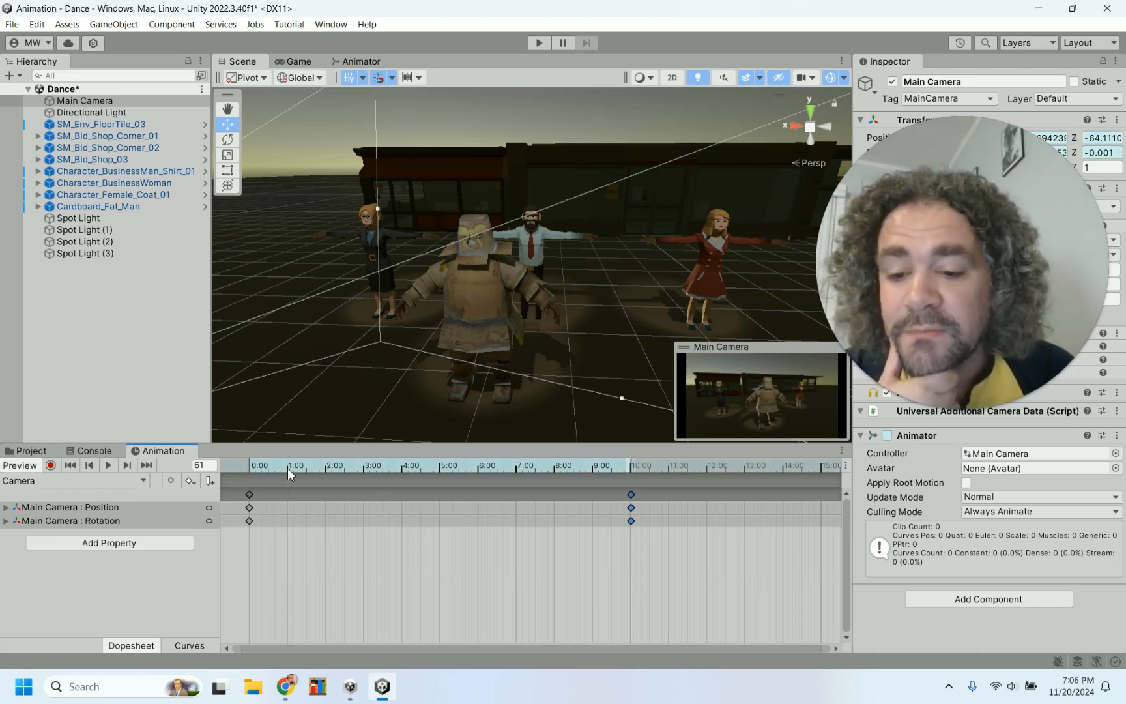
left_click(51, 465)
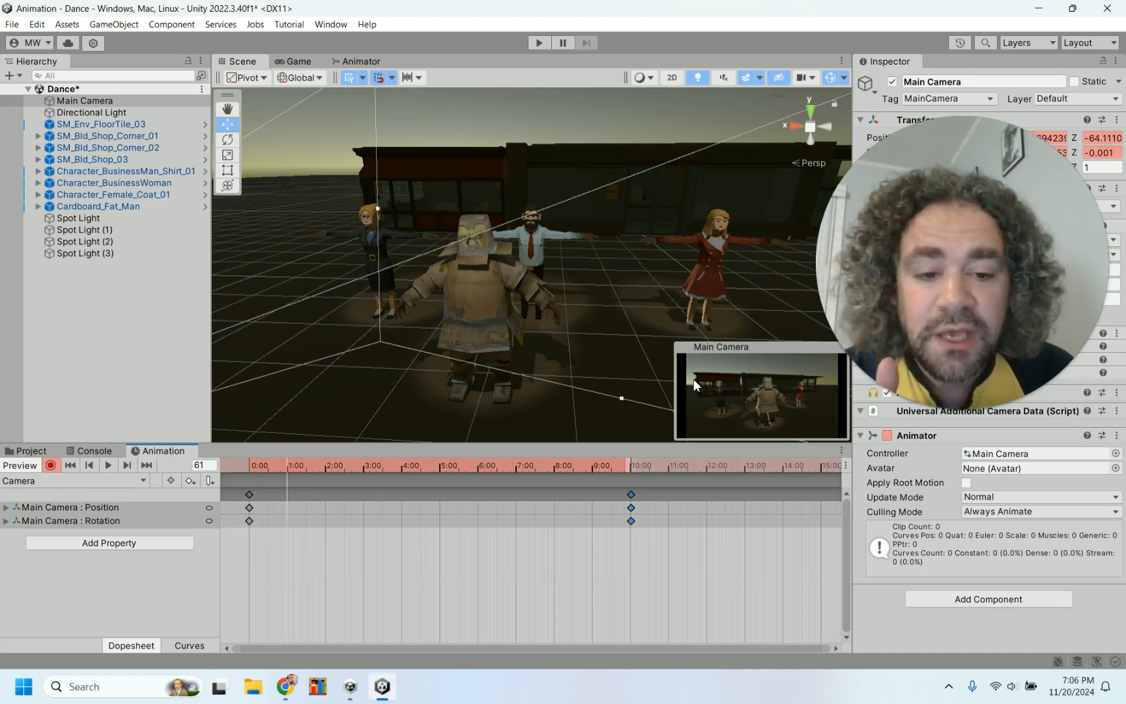
scroll(595, 331, "down", 5)
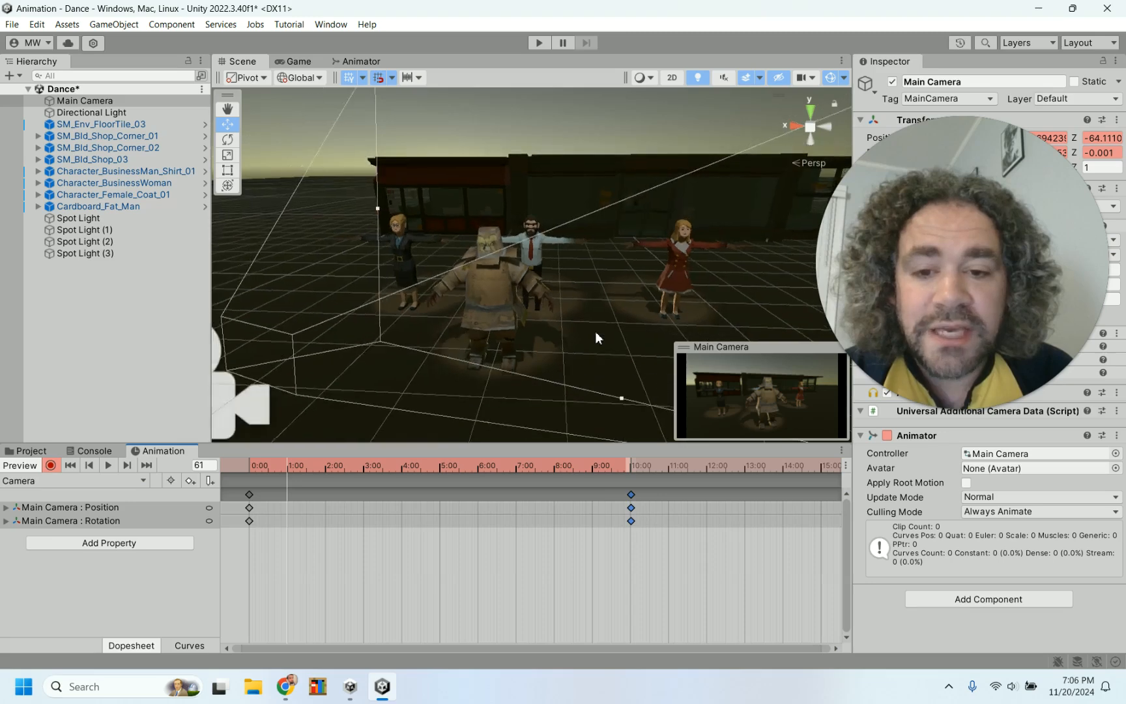
left_click_drag(282, 372, 337, 376)
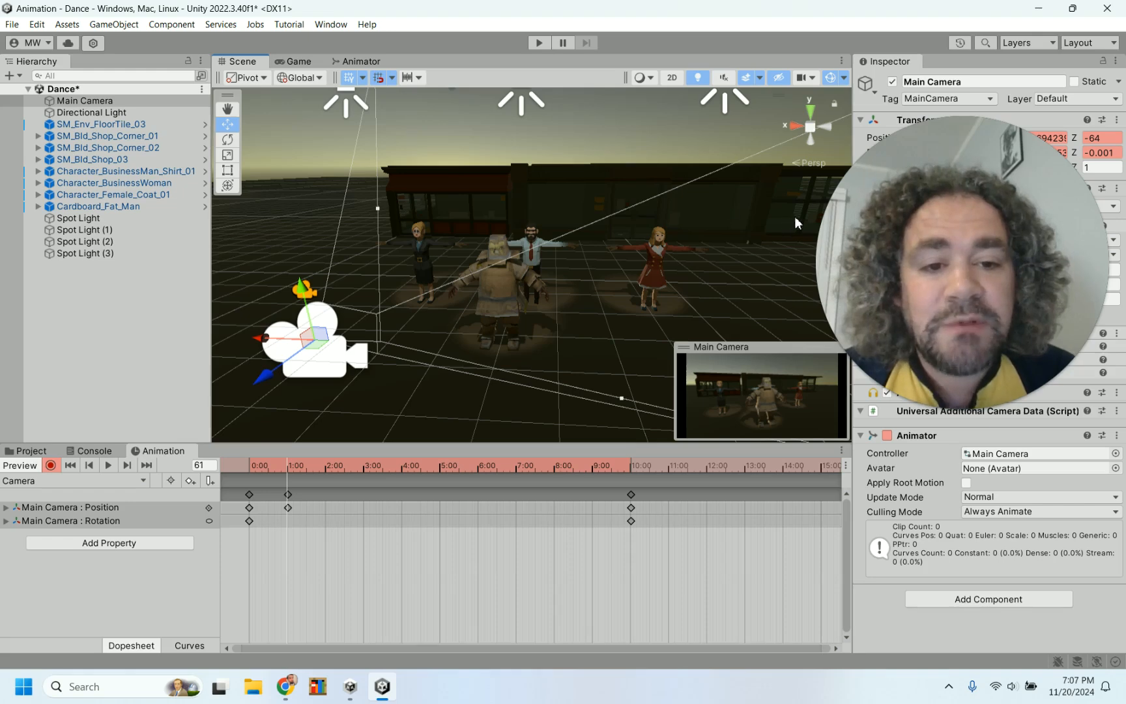
left_click(379, 78)
left_click_drag(264, 380, 340, 270)
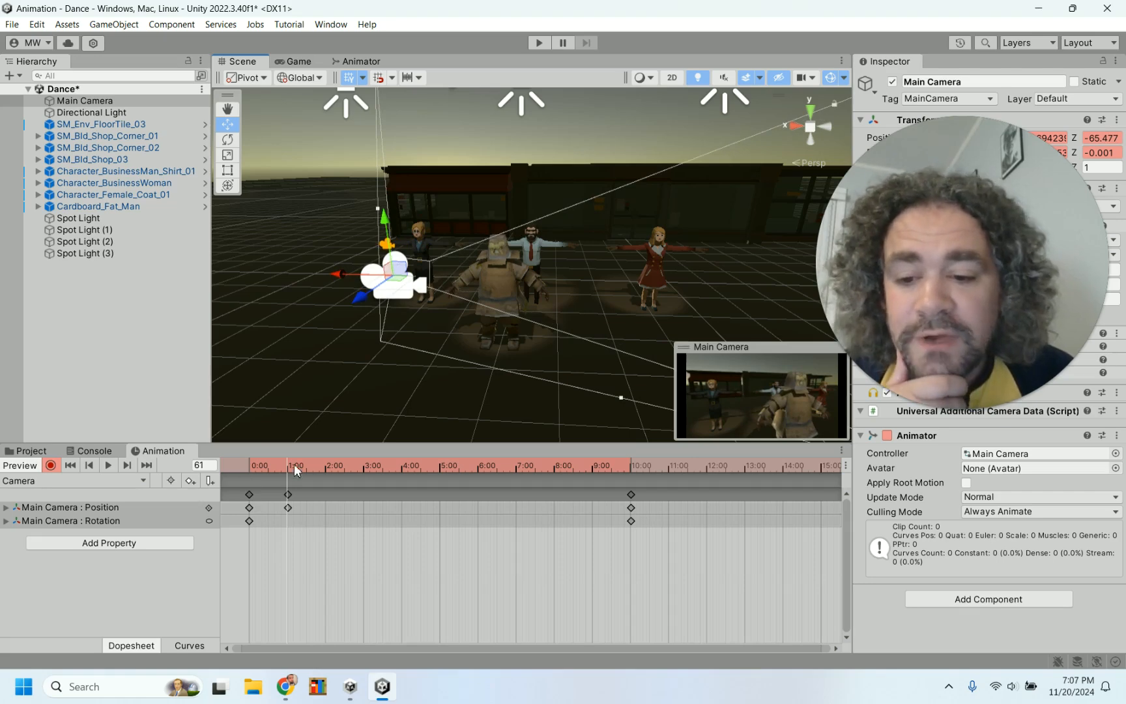
At frame 181, move the Main Camera further toward the dancers and rotate it to key position and rotation
mouse_move(286, 462)
left_mouse_down()
mouse_move(259, 462)
mouse_move(349, 463)
mouse_move(235, 459)
mouse_move(287, 455)
left_mouse_up()
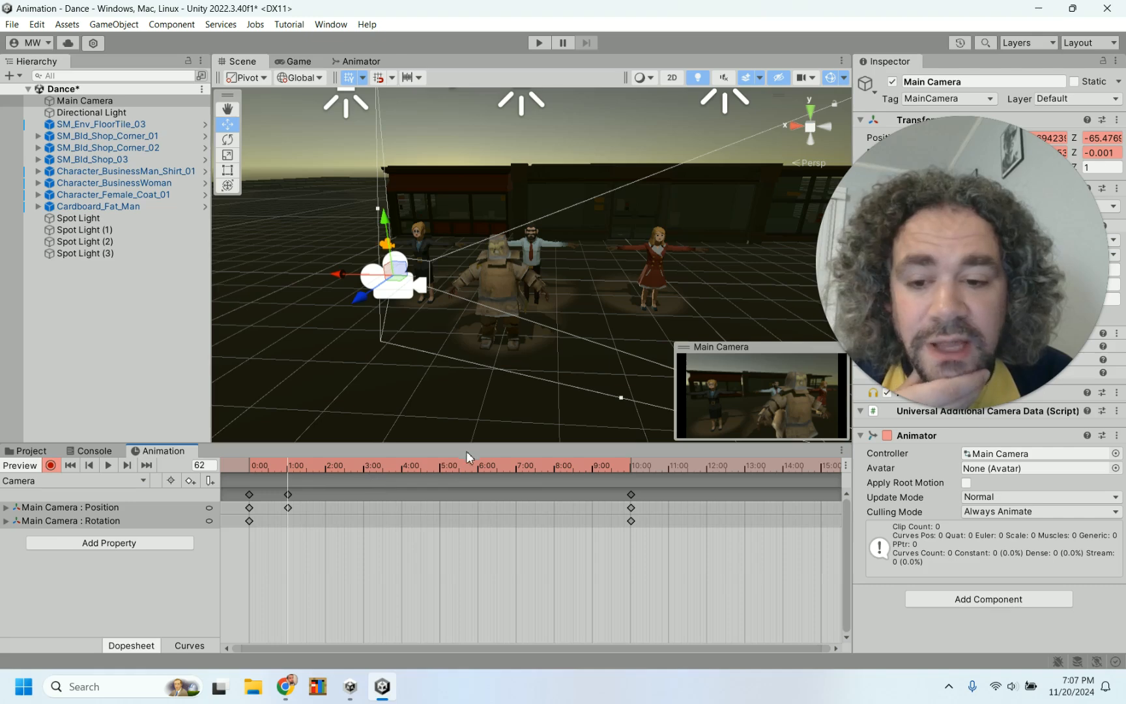
left_click(364, 465)
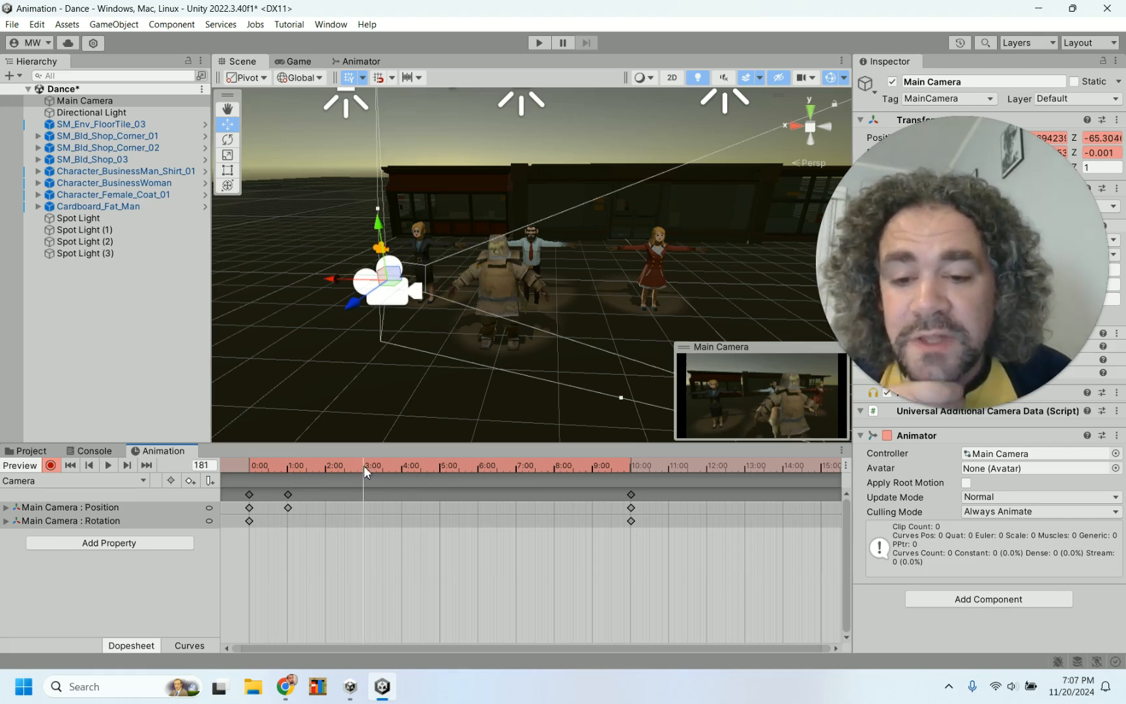
left_click_drag(359, 311, 320, 260)
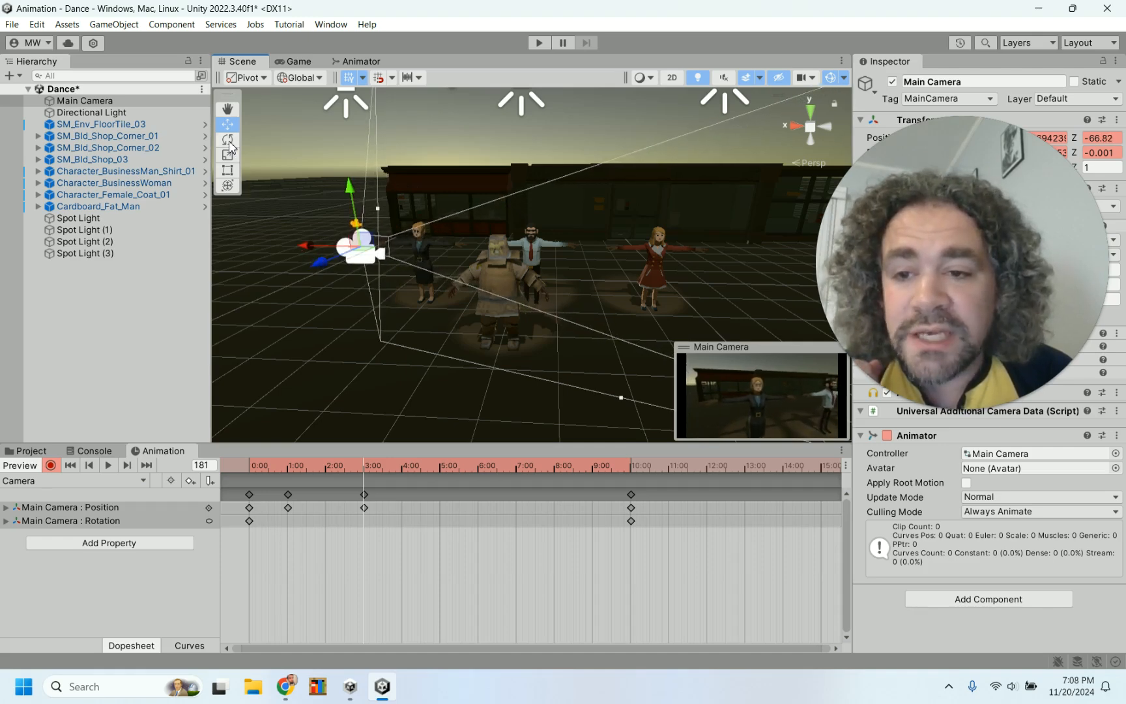
left_click(228, 141)
left_click_drag(395, 256, 334, 246)
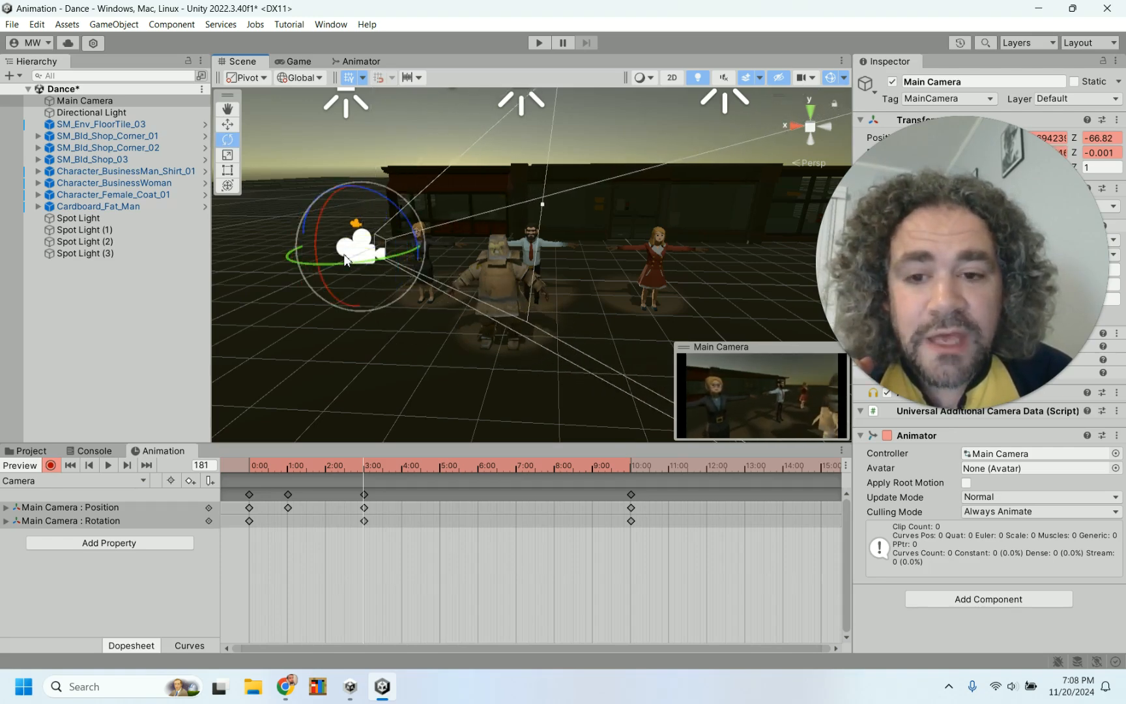
left_click(231, 126)
left_click_drag(307, 246, 283, 246)
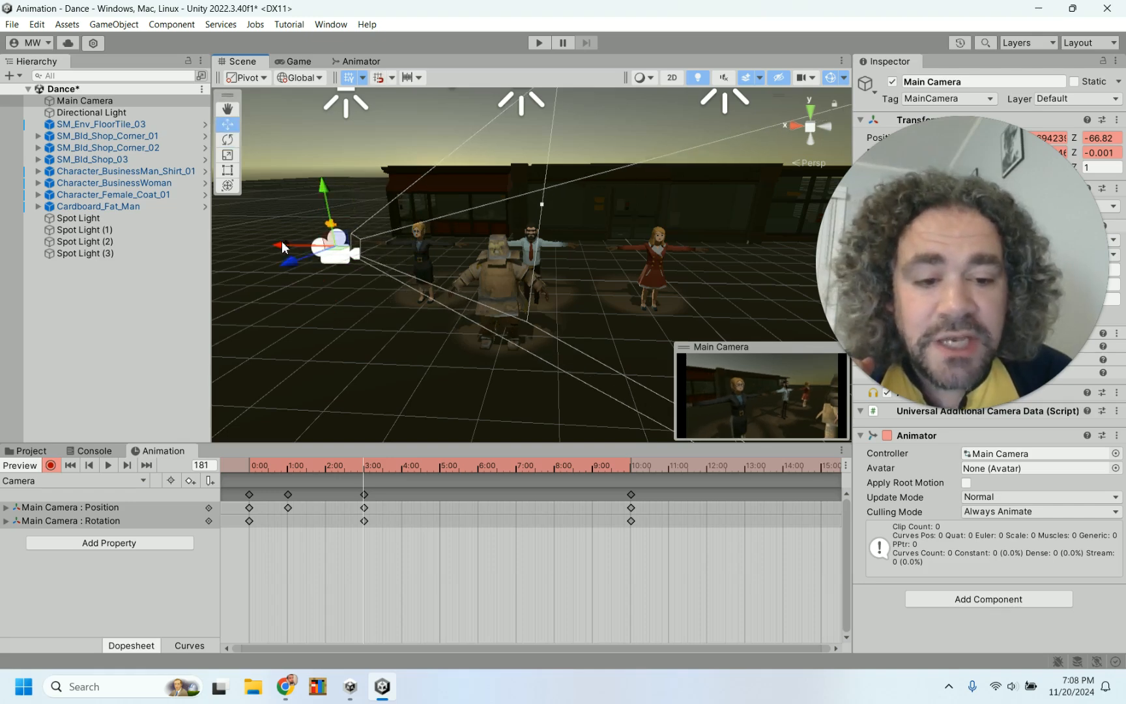
left_click(227, 139)
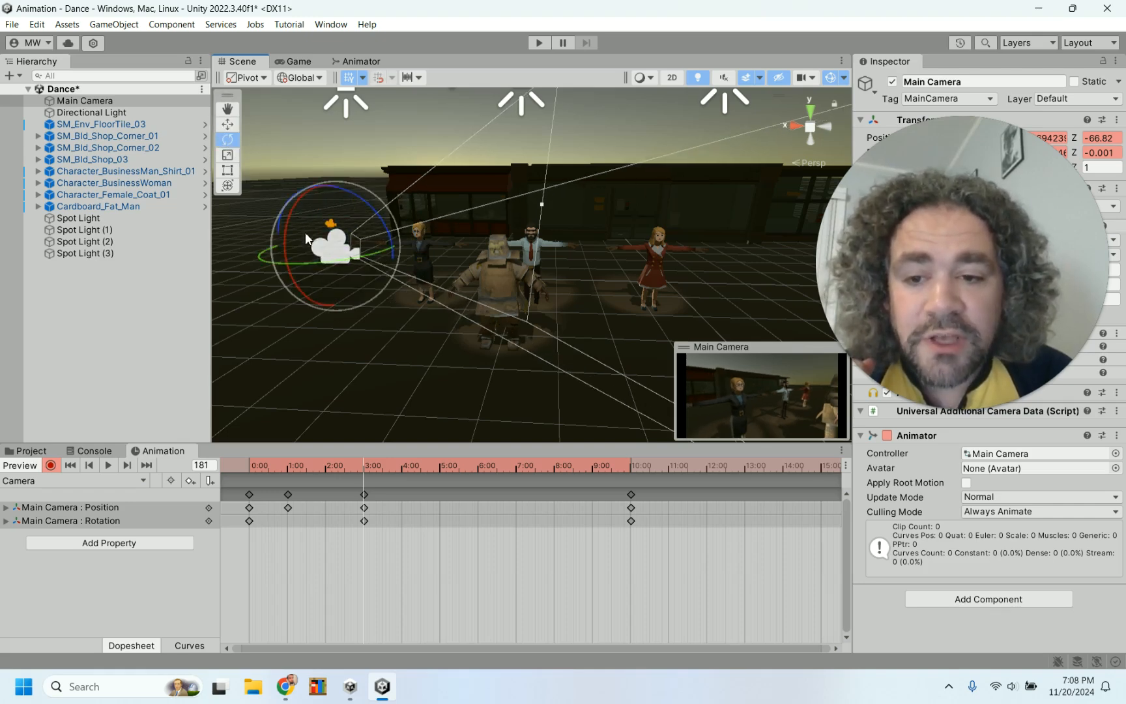
left_click_drag(329, 259, 298, 257)
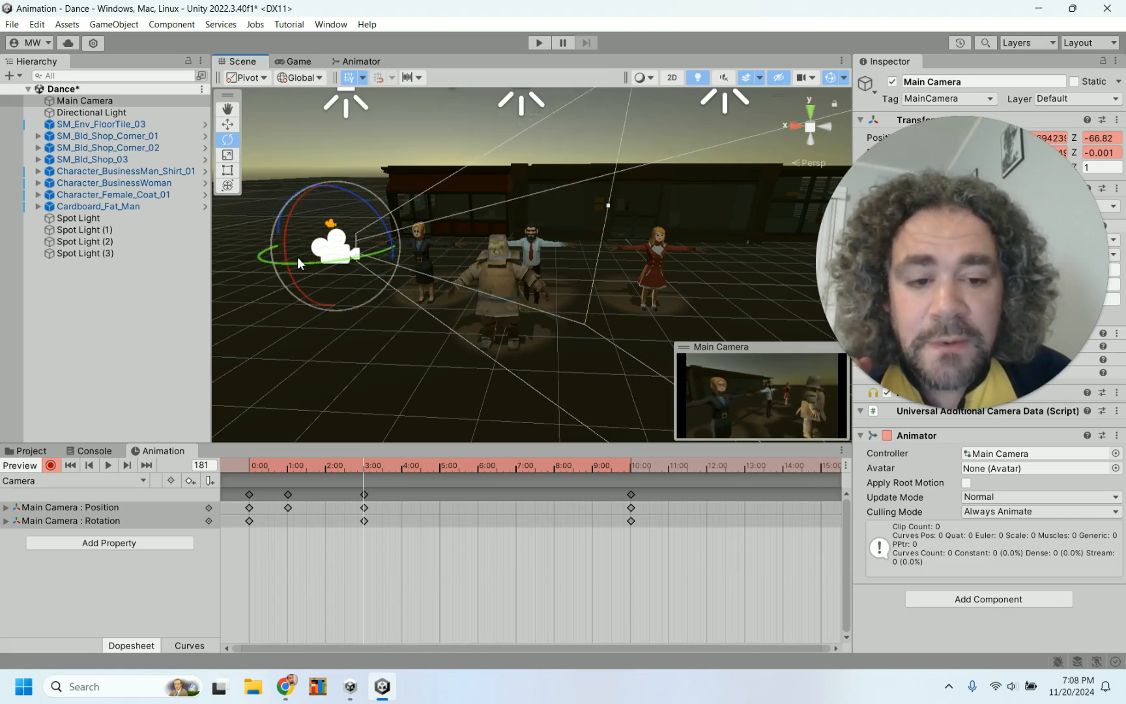
At frame 203, raise the Main Camera above the dancers and rotate it to look down on them
left_click_drag(281, 468, 379, 476)
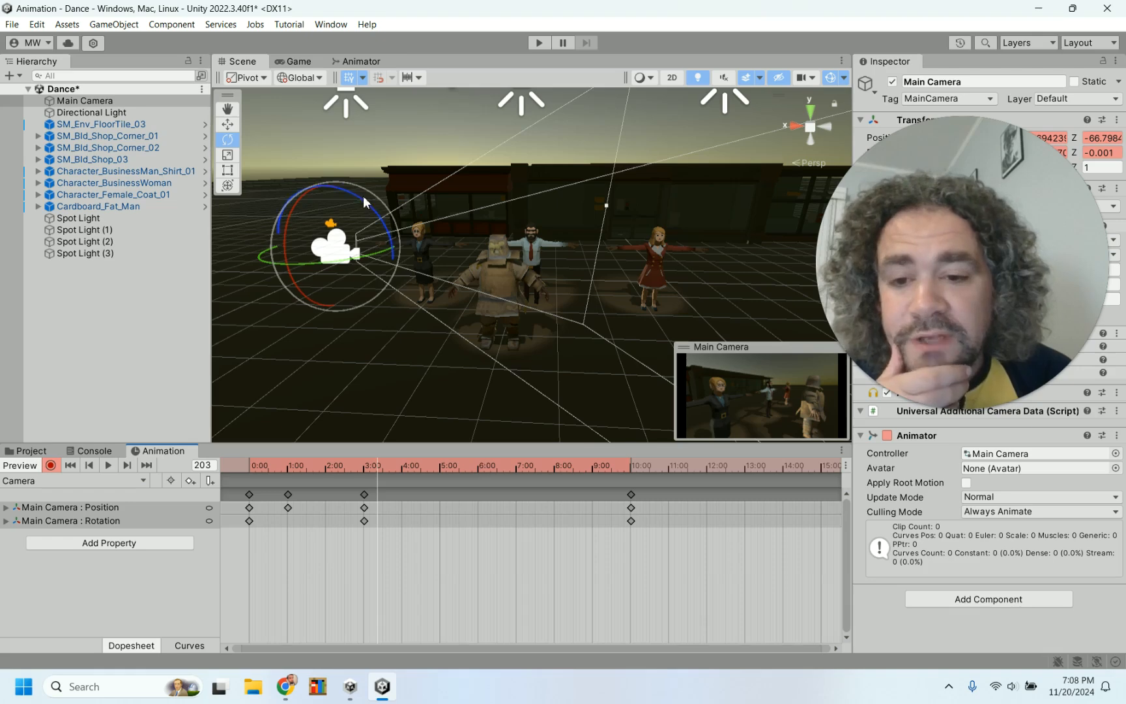
left_click(227, 124)
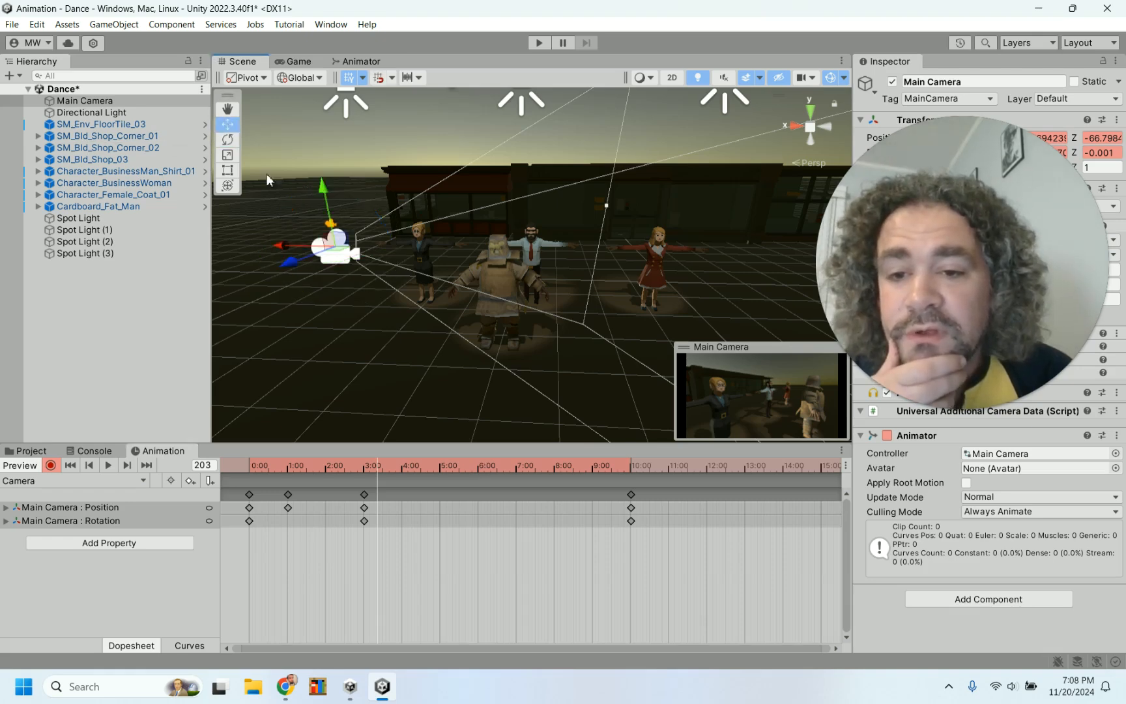
left_click_drag(322, 192, 352, 96)
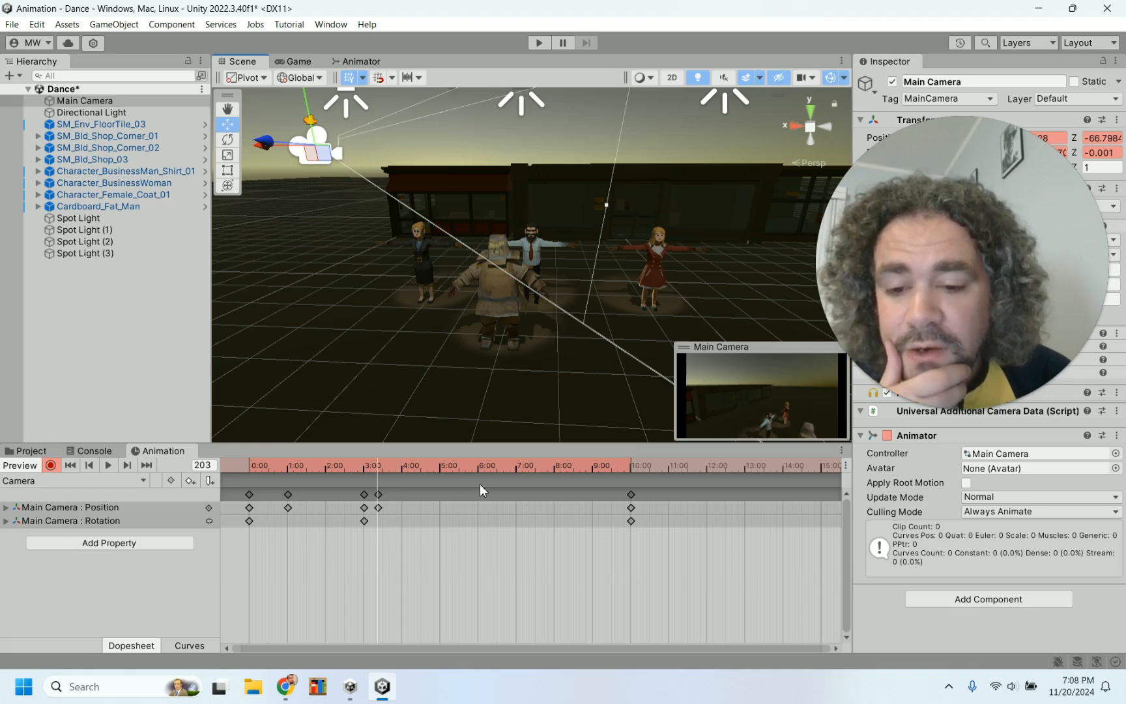
left_click_drag(264, 154, 454, 161)
left_click(227, 141)
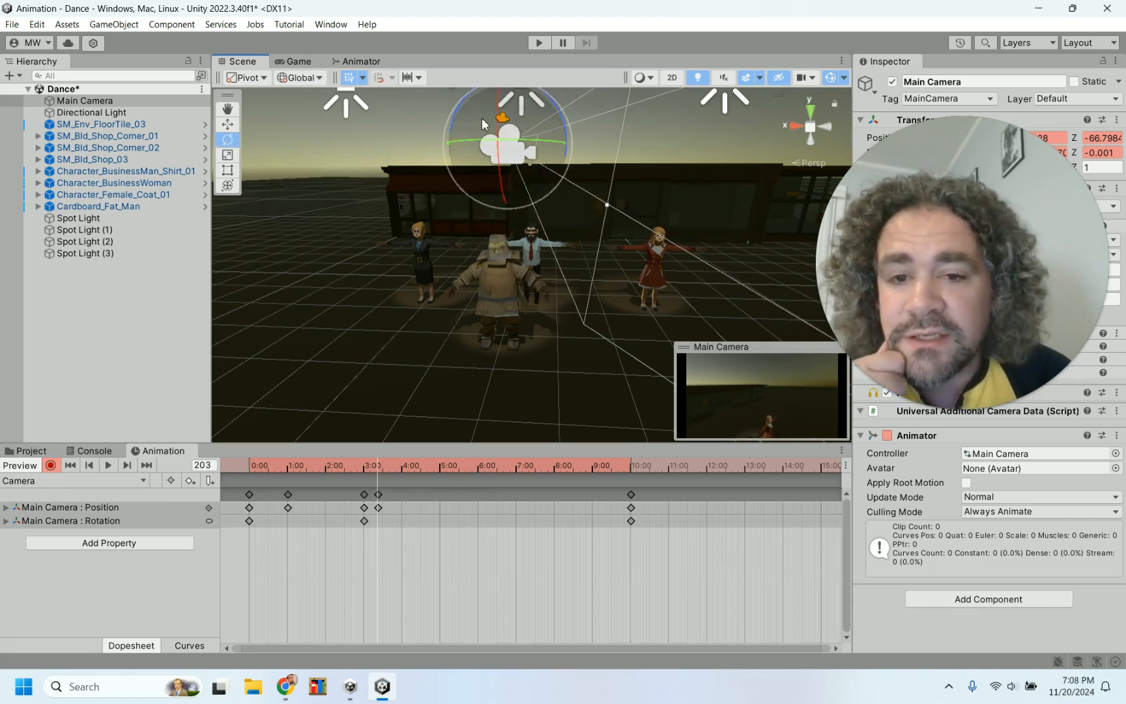
left_click_drag(456, 104, 619, 94)
left_click_drag(457, 138, 515, 146)
key("w")
left_click(227, 139)
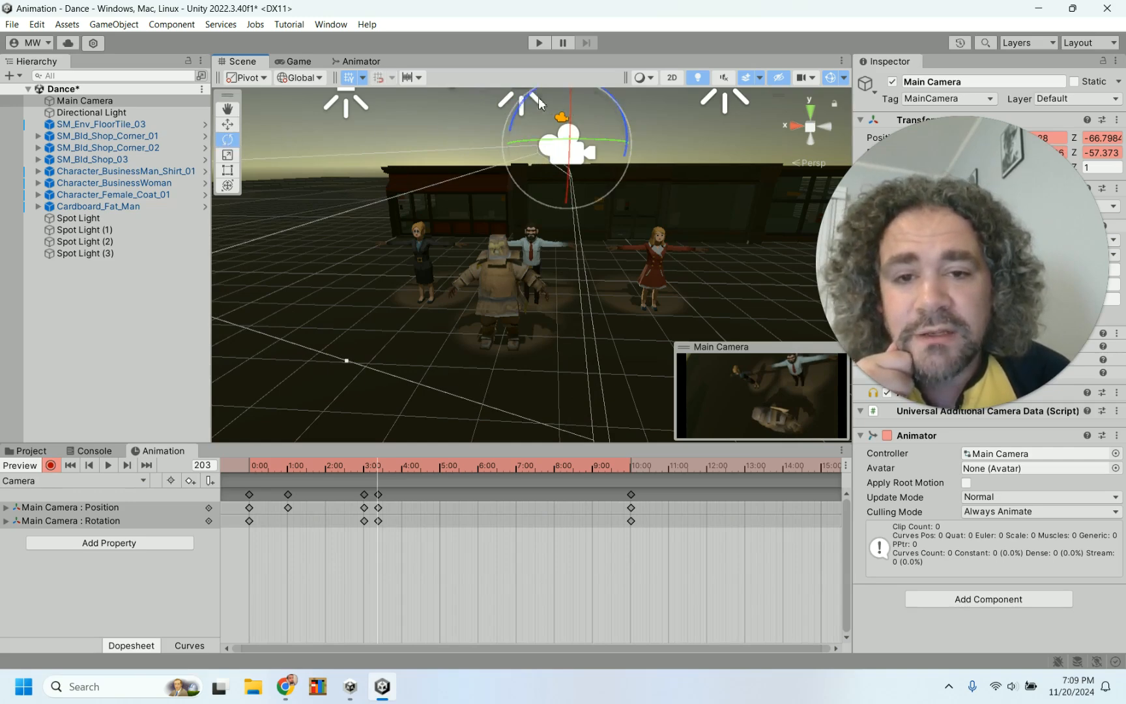
left_click_drag(541, 104, 505, 137)
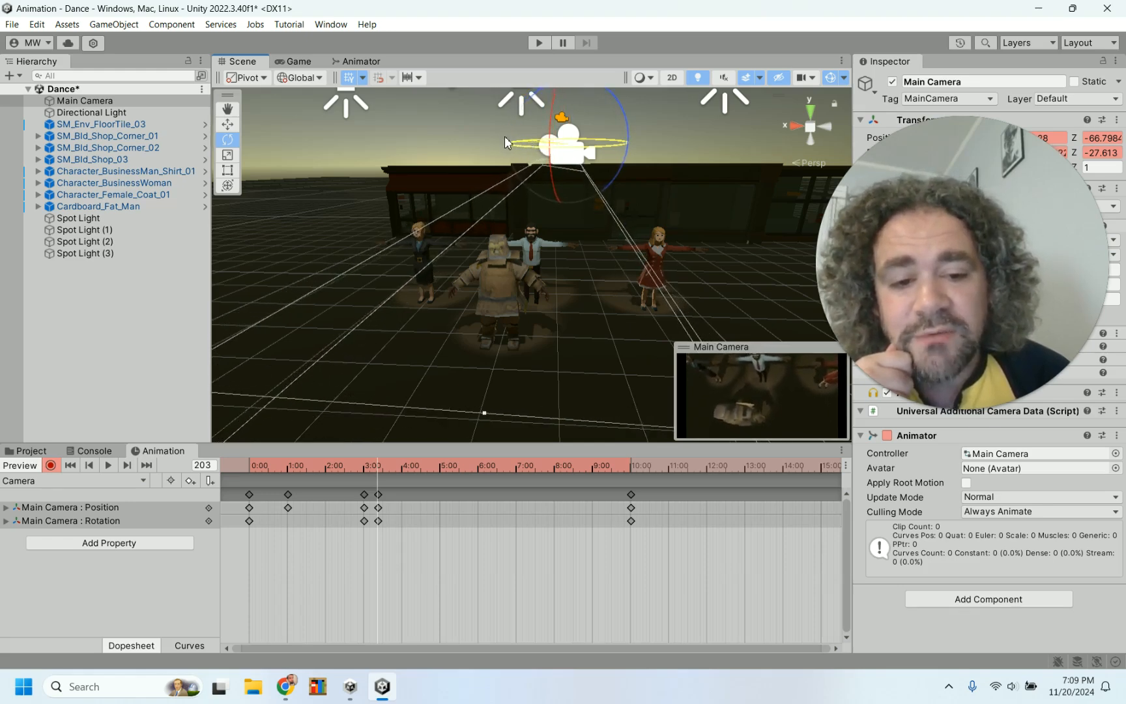
Set the Main Camera's rotation to 0, 0, 0
left_click_drag(945, 196, 945, 373)
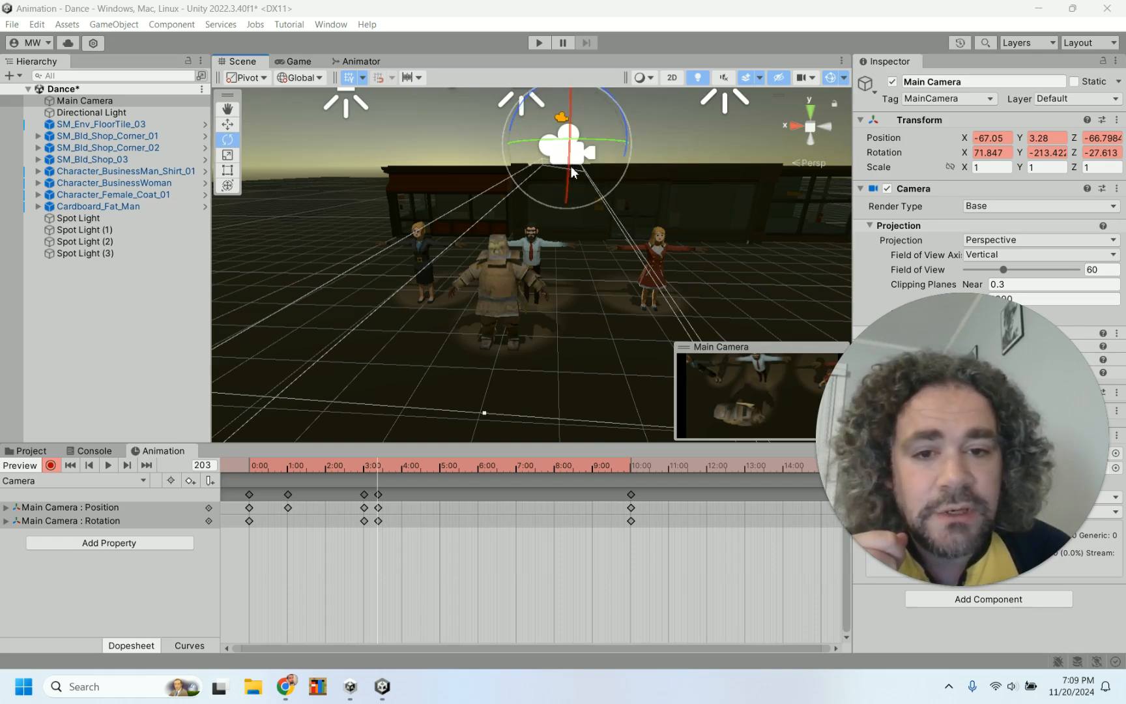
mouse_move(572, 172)
left_mouse_down()
mouse_move(571, 157)
mouse_move(571, 192)
mouse_move(573, 168)
left_mouse_up()
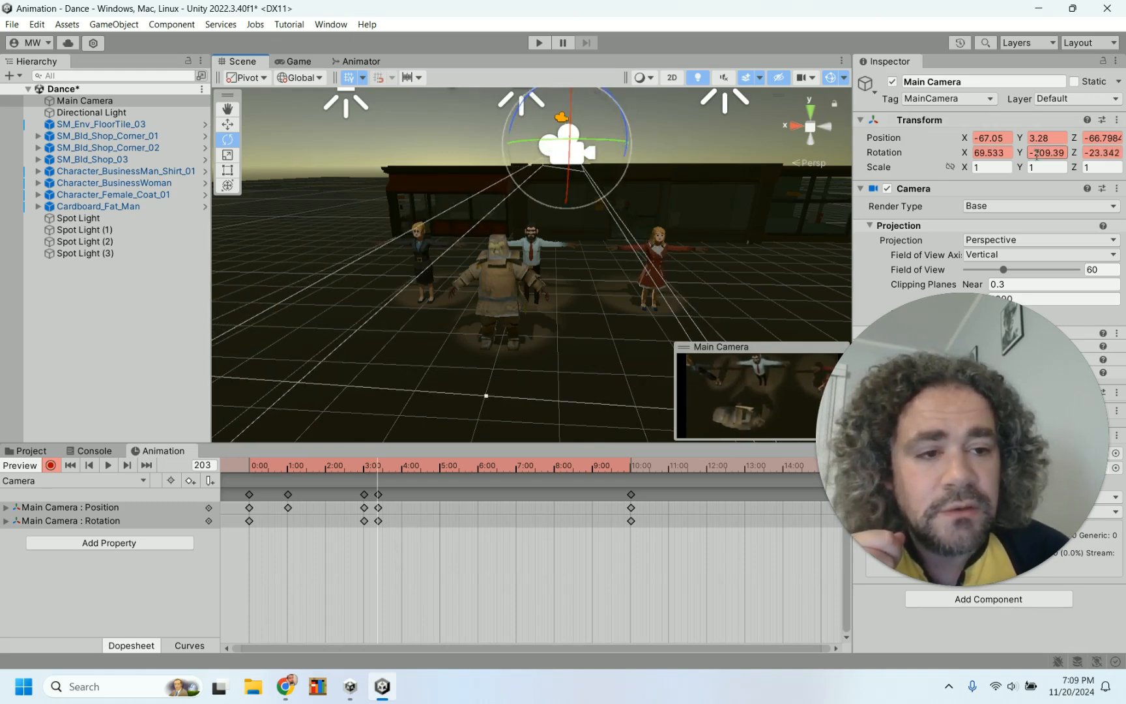
type("0")
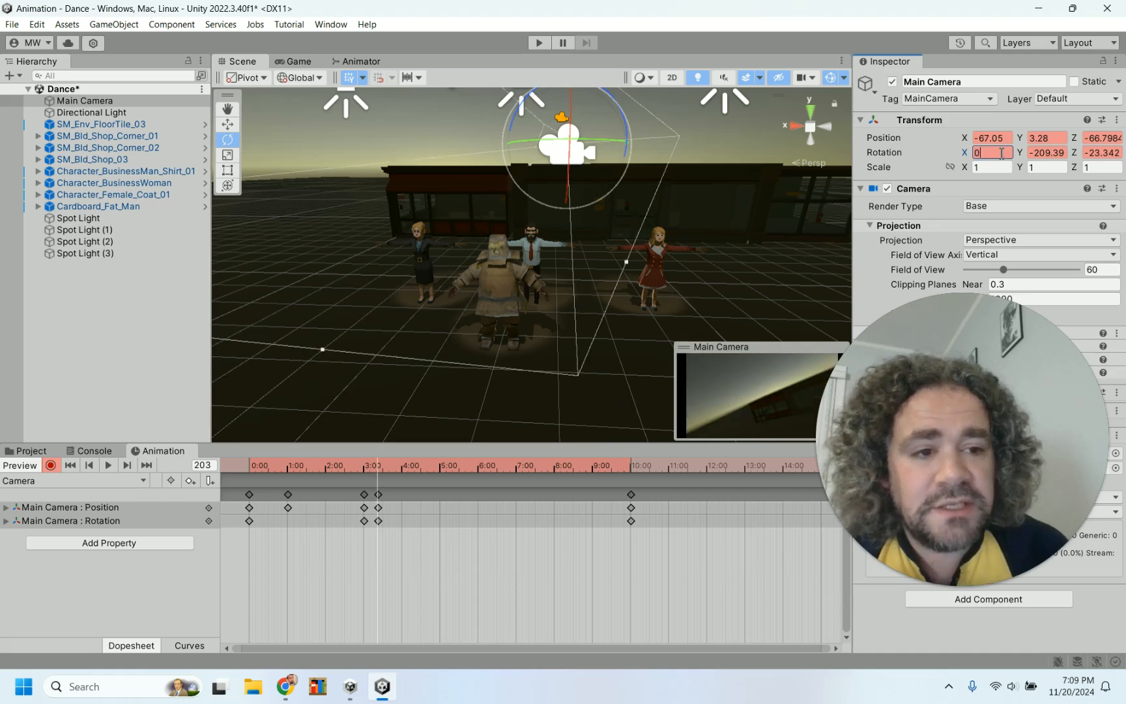
type("0")
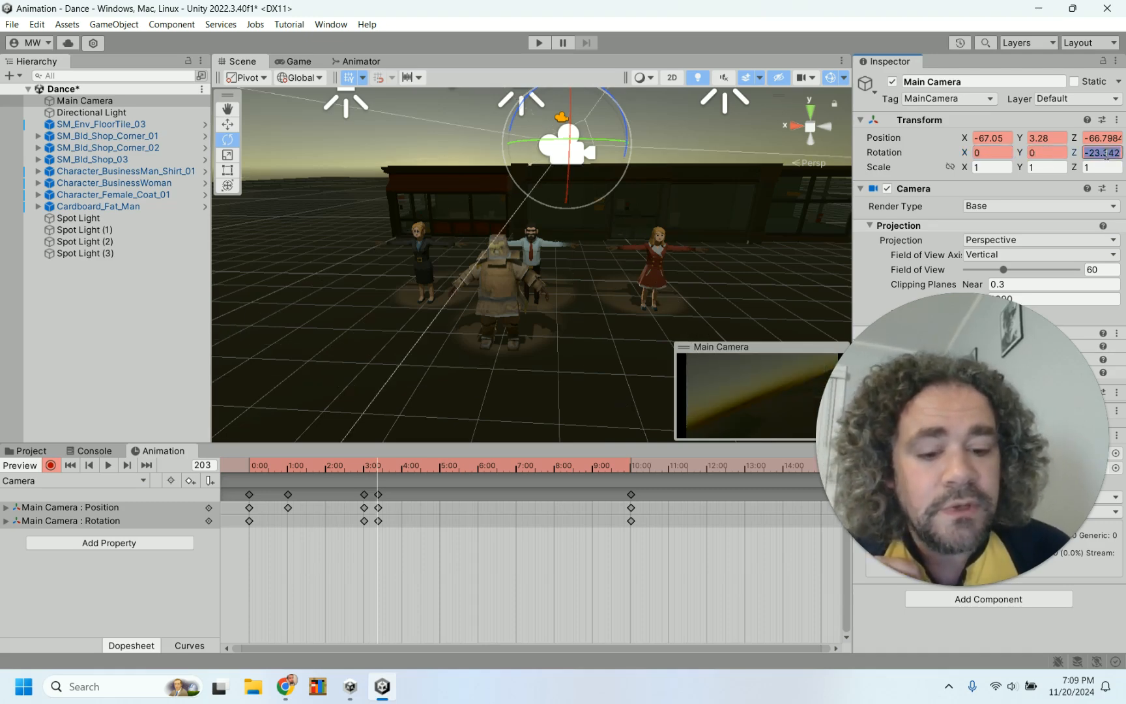
type("0")
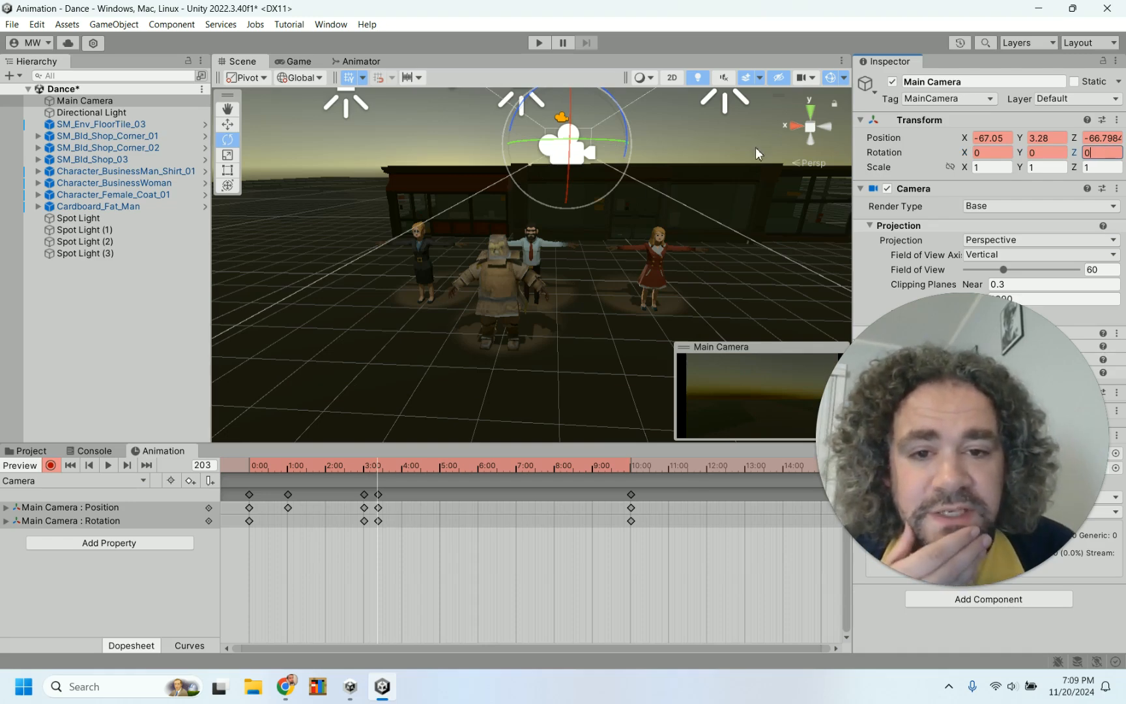
Tilt the Main Camera down to about 108° on X and raise it to a Y position of 4.05
left_click_drag(567, 186, 575, 334)
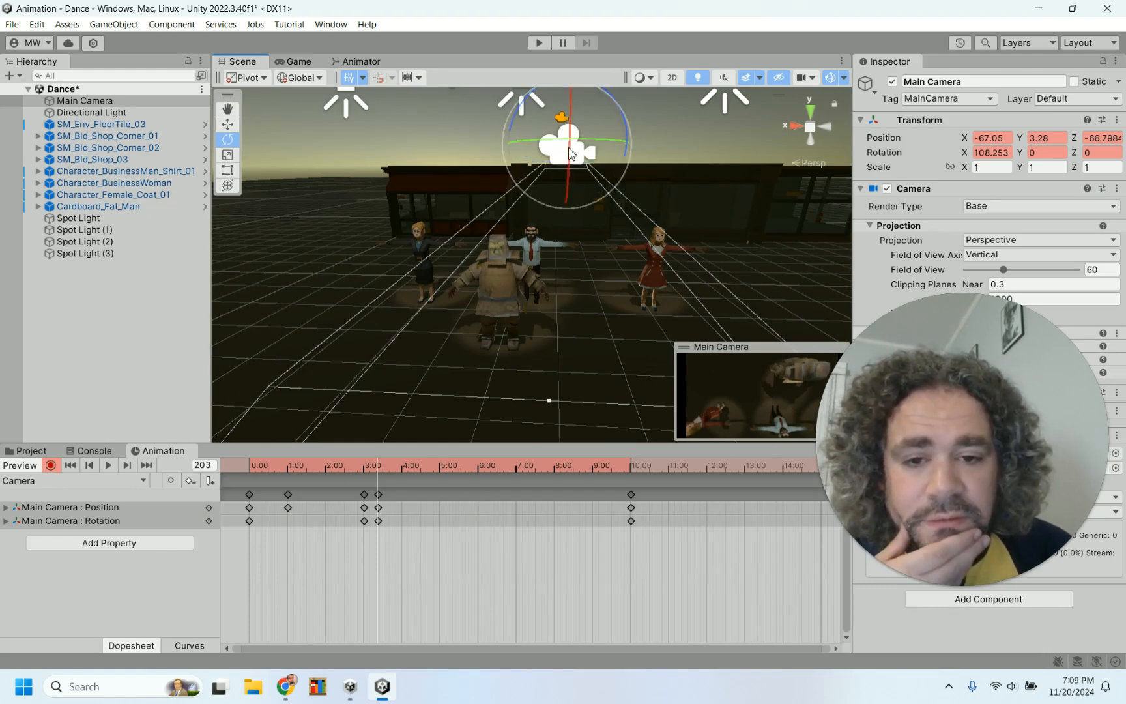
key("w")
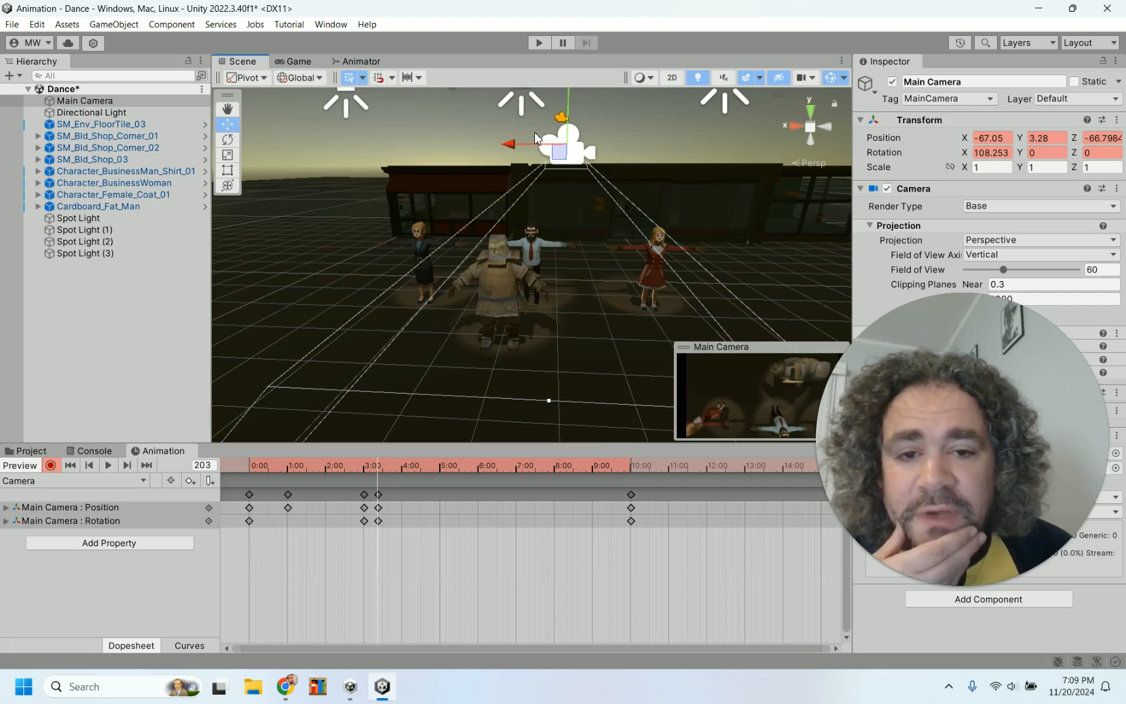
left_click_drag(568, 119, 574, 56)
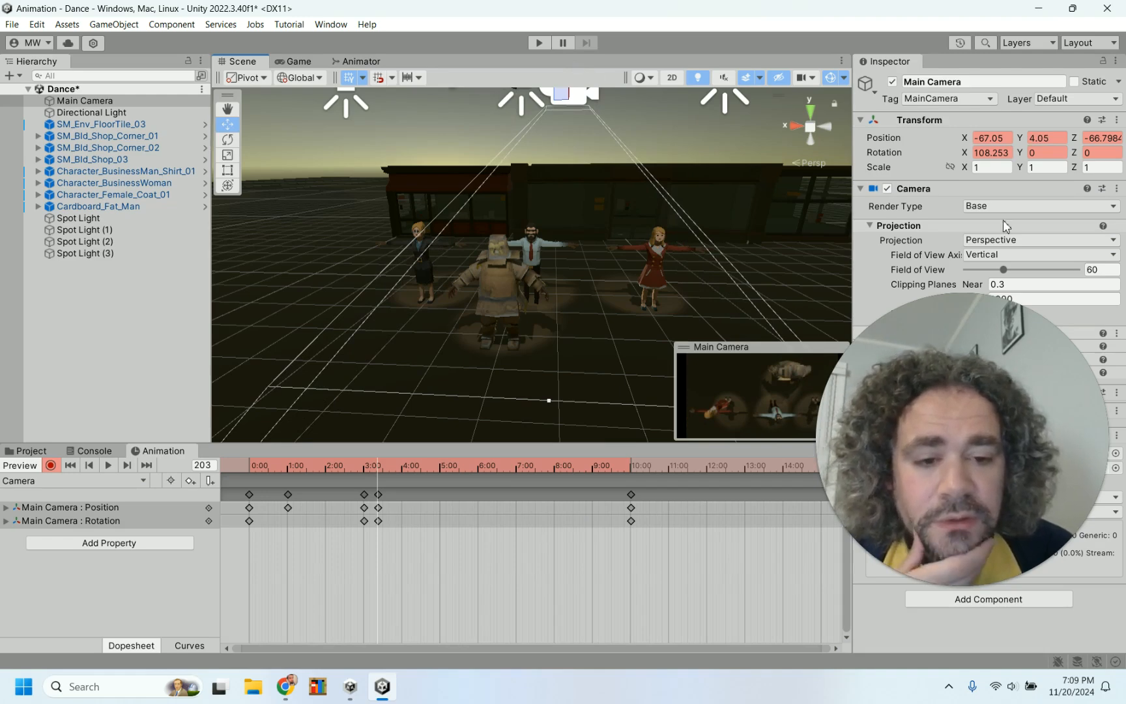
Turn the Main Camera around its vertical axis to about 178° on Y
left_click_drag(935, 417, 935, 479)
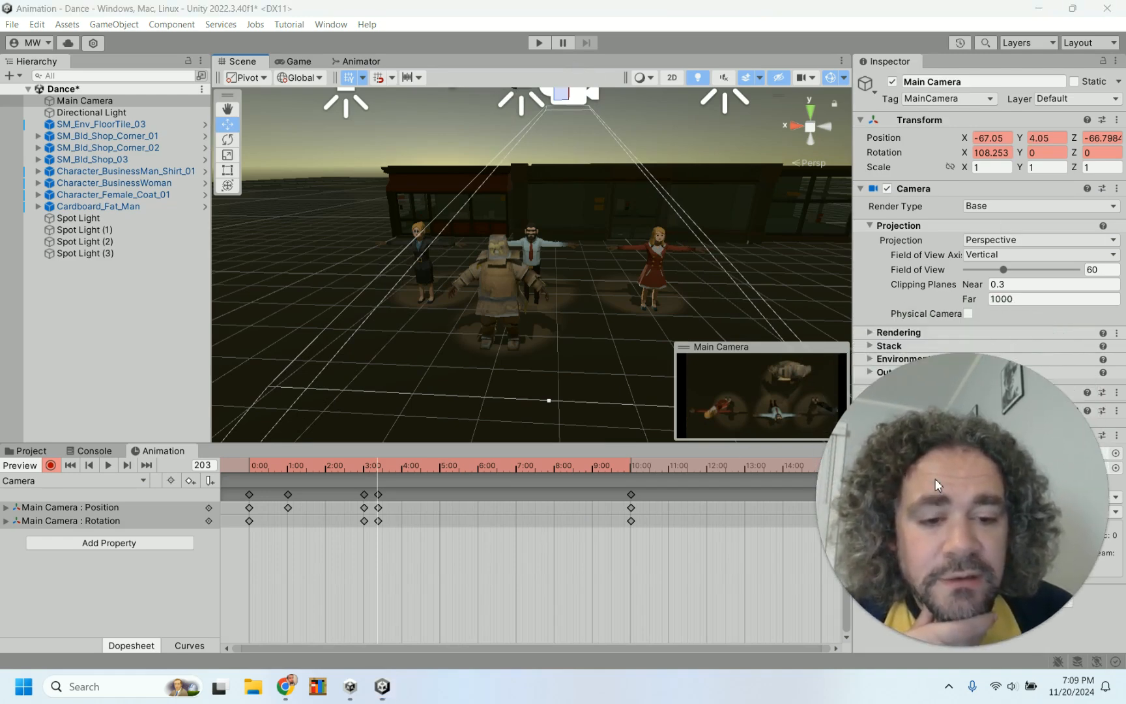
scroll(541, 189, "down", 2)
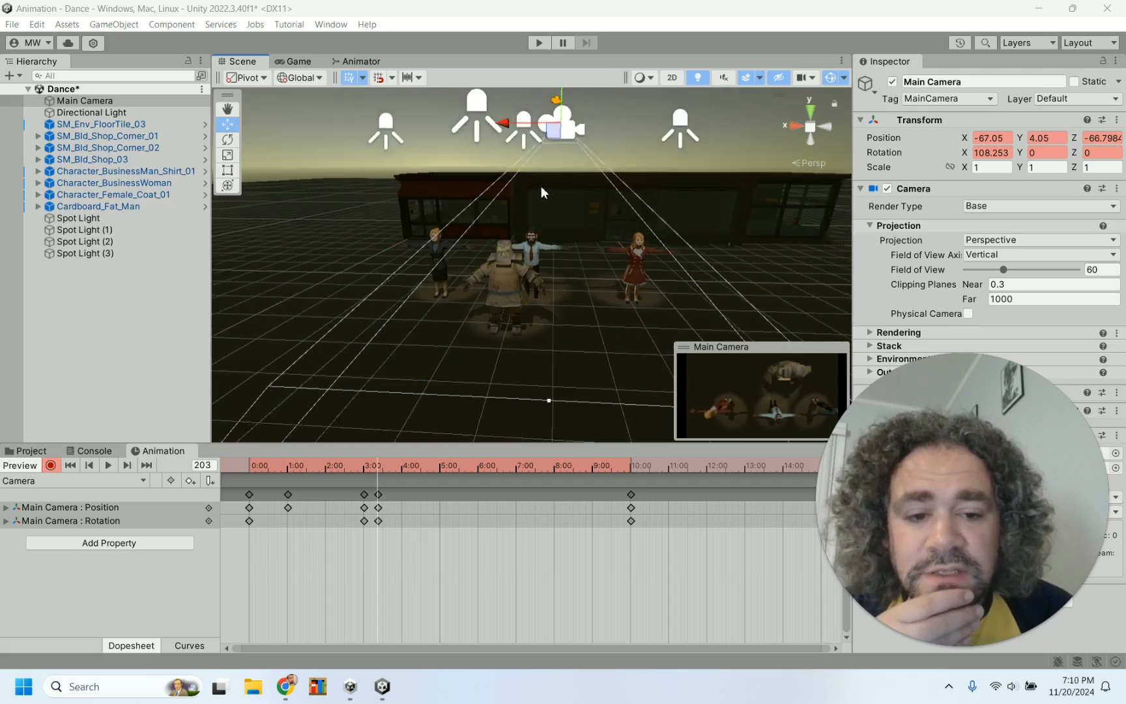
scroll(541, 187, "down", 1)
left_click(227, 139)
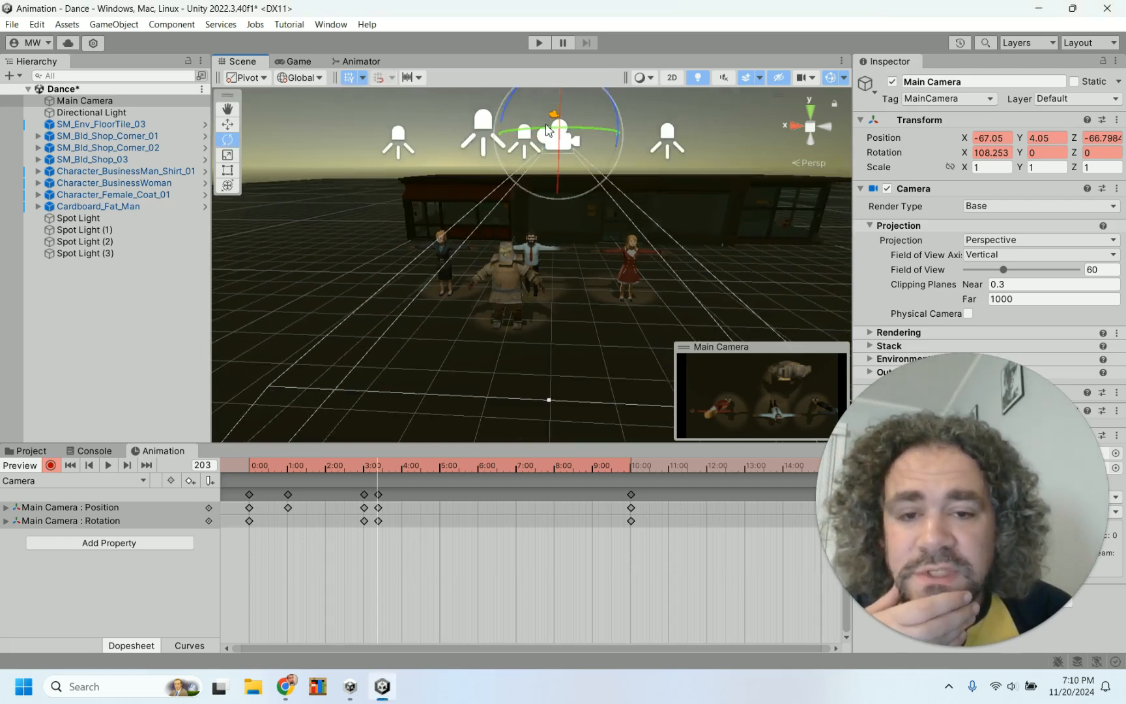
left_click_drag(519, 128, 479, 130)
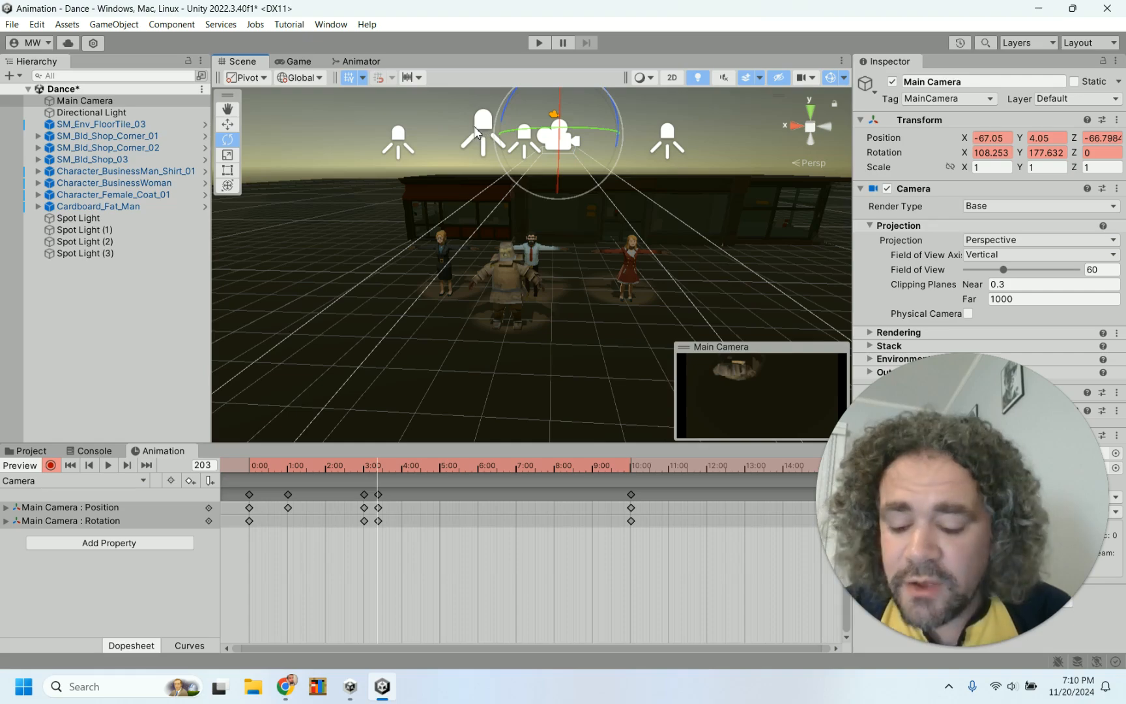
Rotate the Main Camera to point straight down, setting its X rotation to 90
left_click_drag(407, 109, 723, 179, "alt")
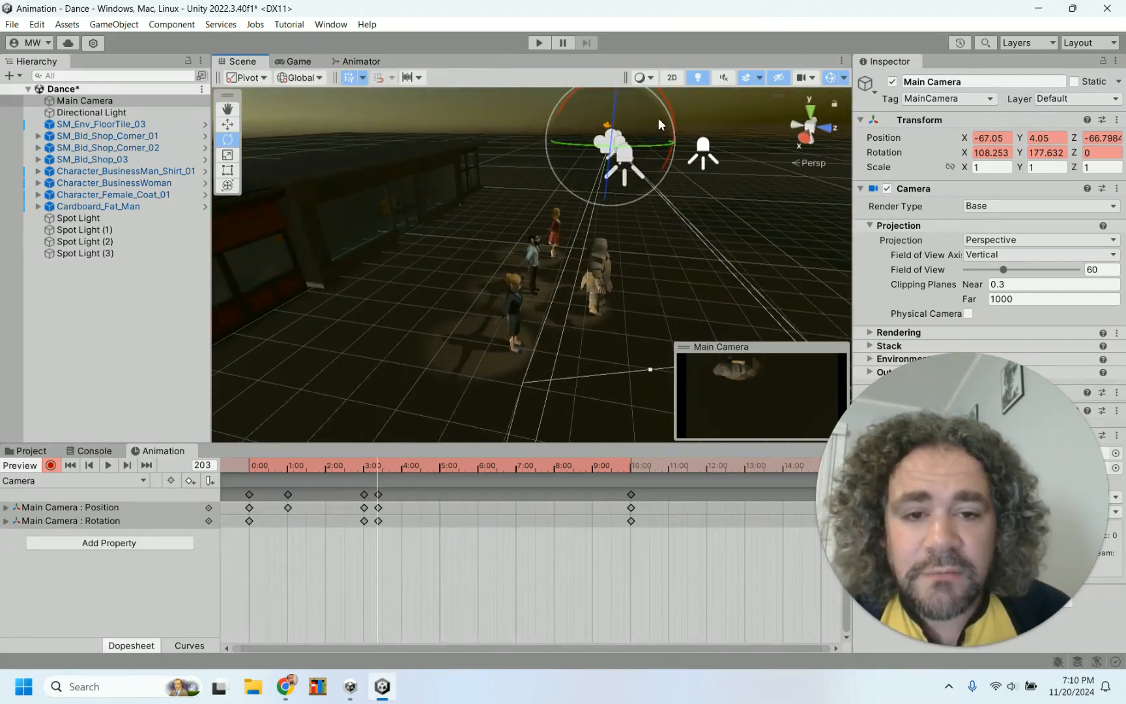
left_click_drag(667, 105, 683, 140)
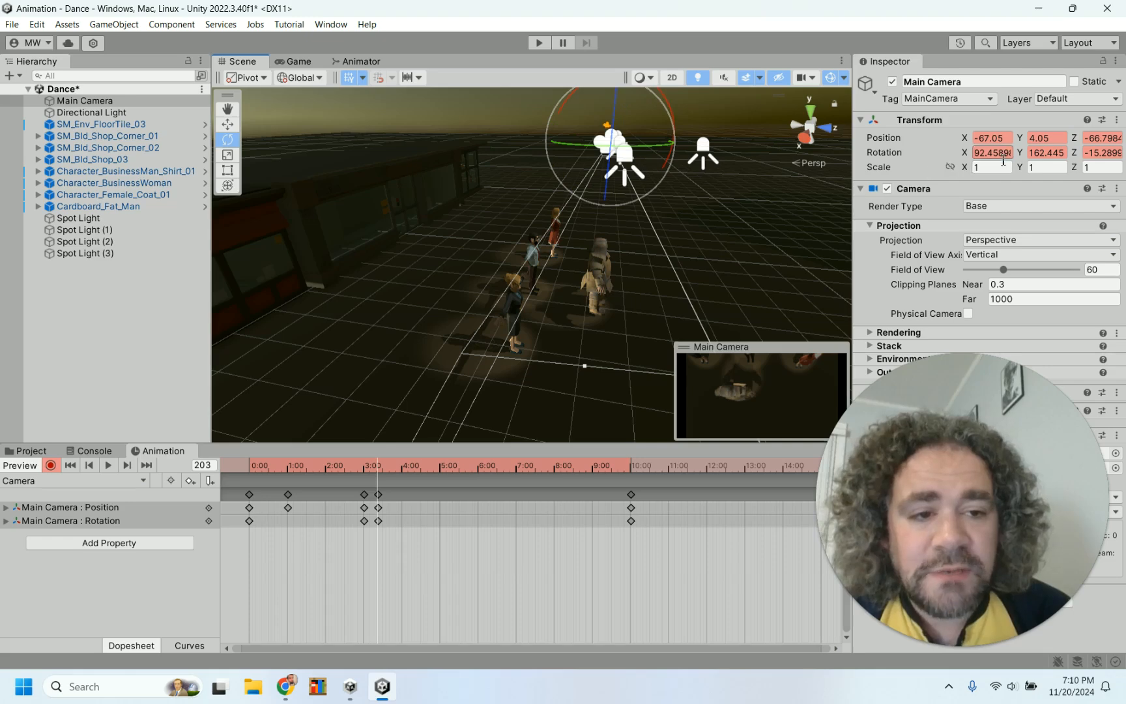
type("90")
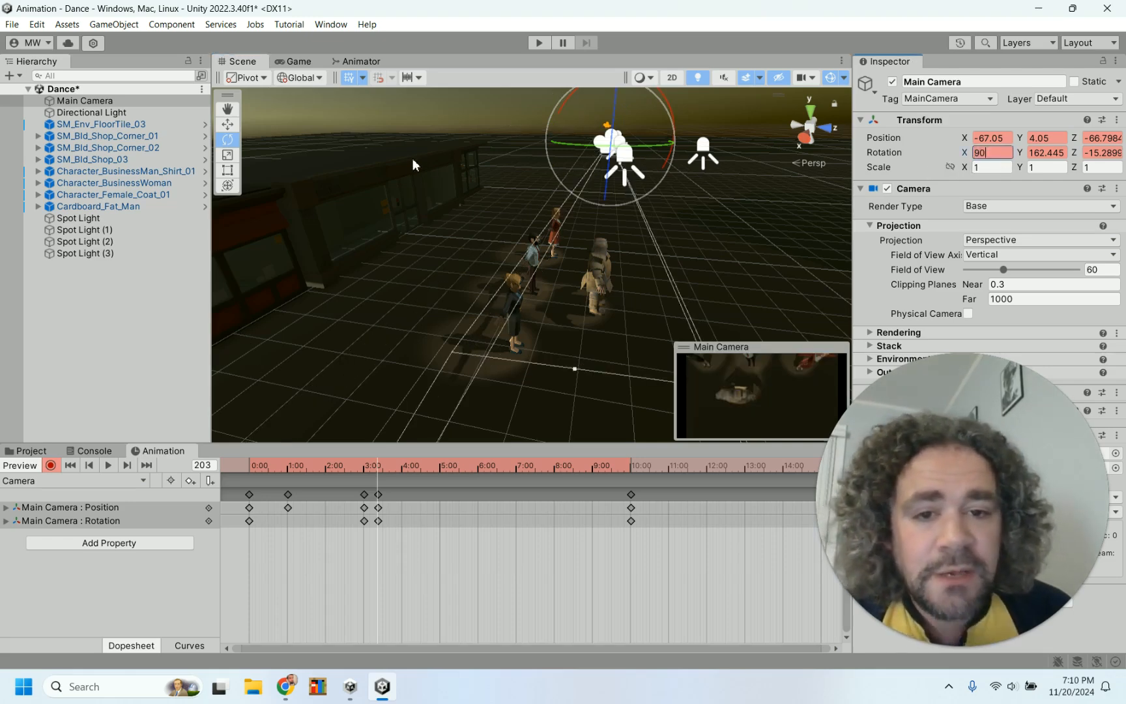
Move the Main Camera over the dancers and raise it to a Y position of about 5.06
left_click(223, 126)
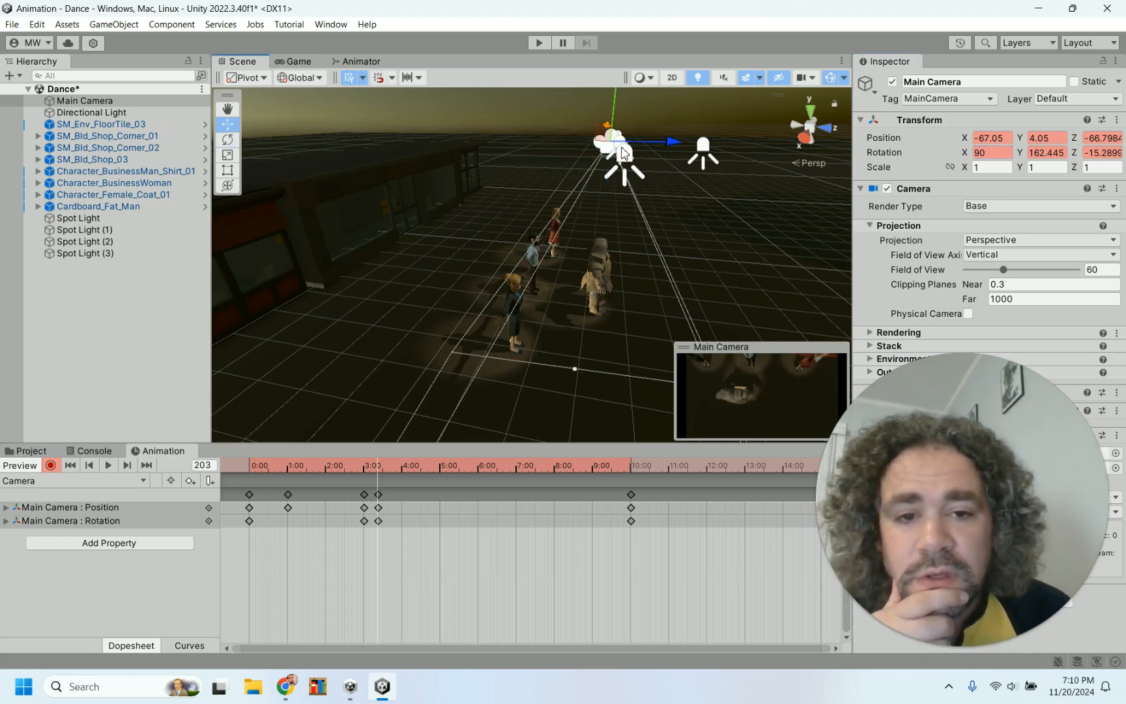
left_click_drag(671, 145, 520, 157)
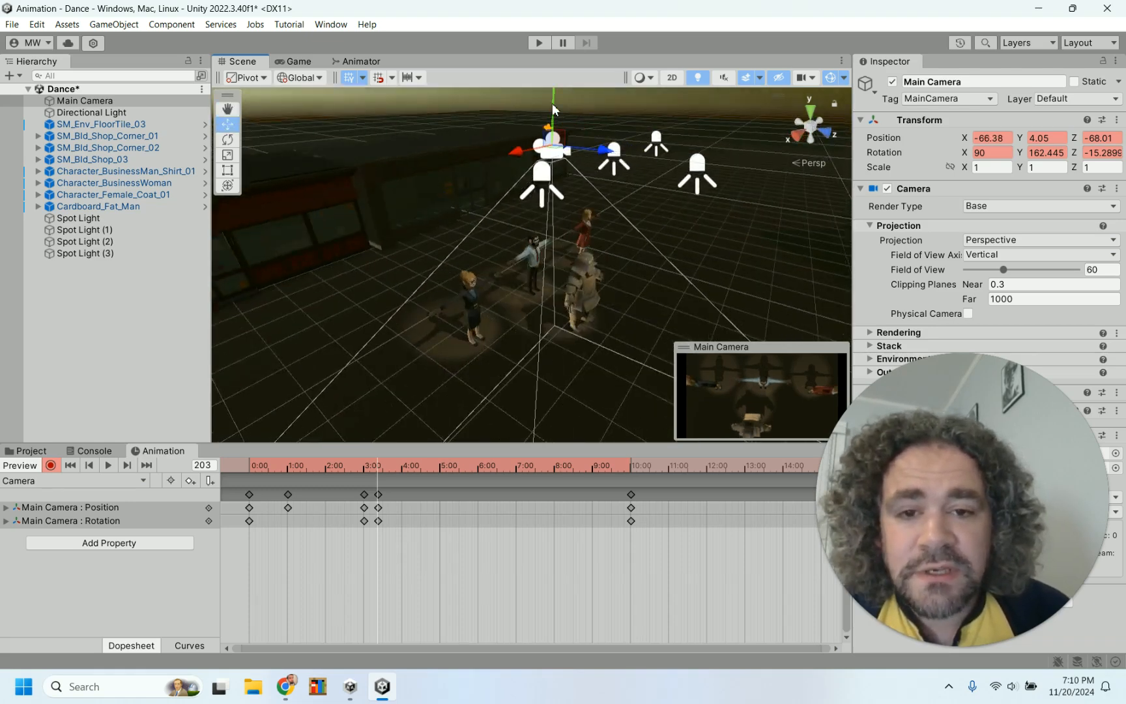
left_click_drag(553, 111, 563, 47)
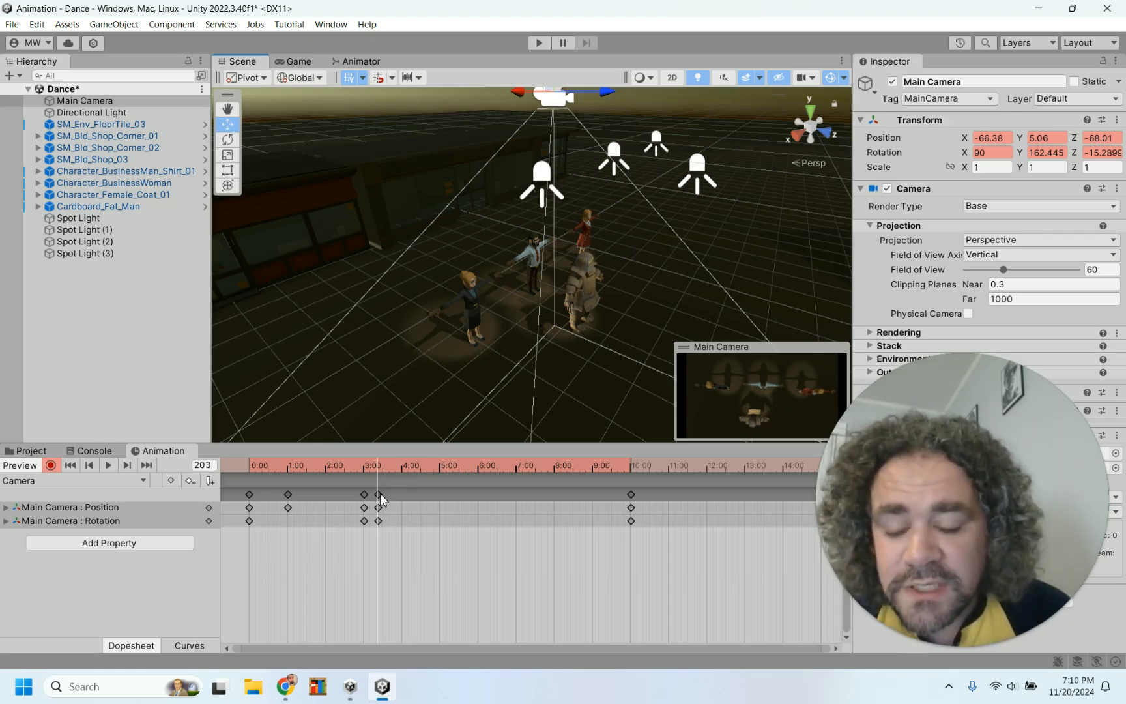
Turn off keyframe recording and move the frame-203 camera keyframe to about 6:00 on the timeline
left_click(51, 465)
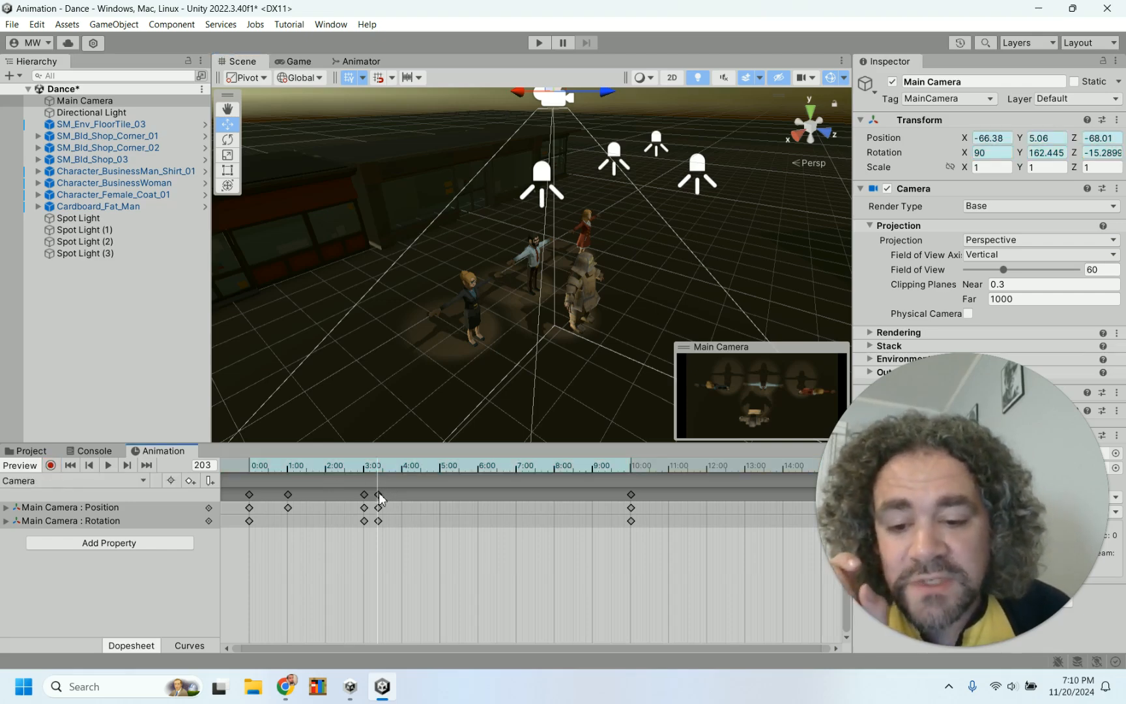
left_click_drag(380, 496, 480, 492)
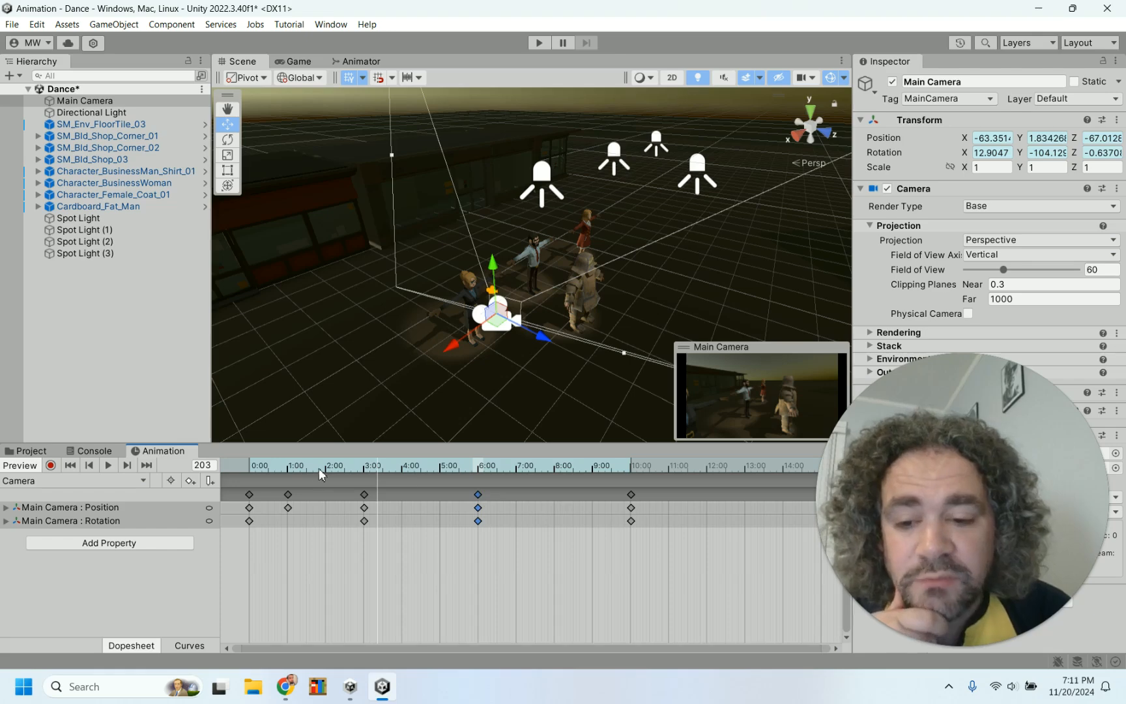
Scrub the timeline back and forth to preview the camera move into the overhead shot
left_click_drag(250, 465, 415, 459)
left_click_drag(427, 463, 367, 467)
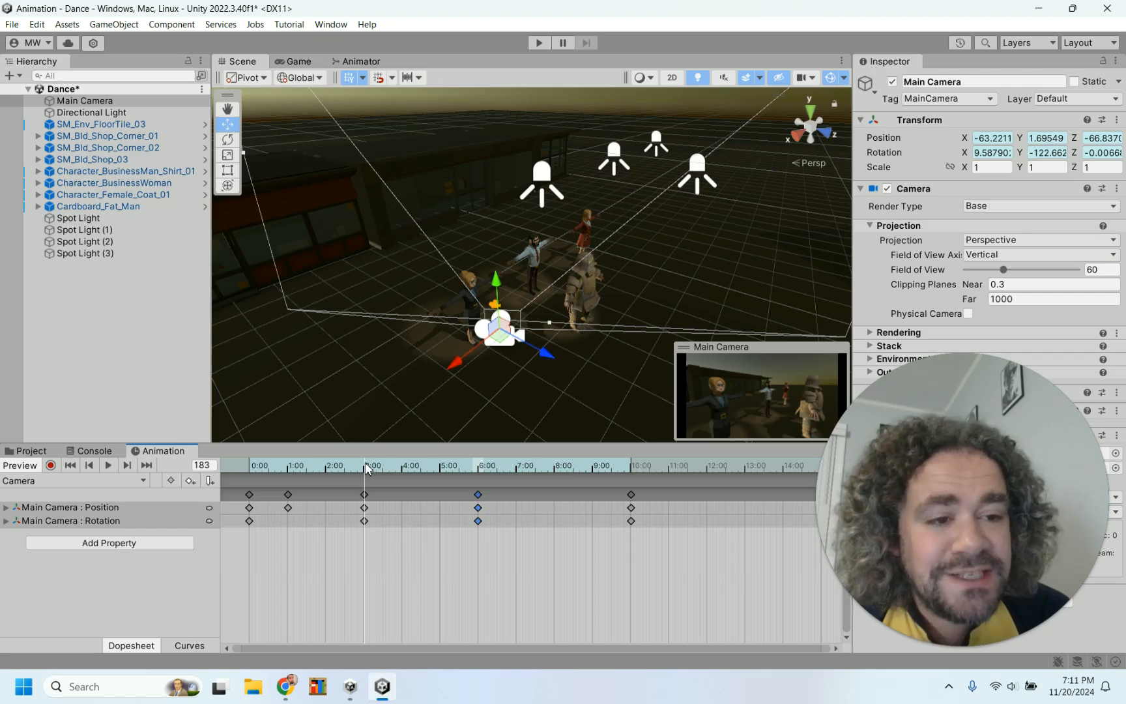
left_click_drag(365, 463, 361, 468)
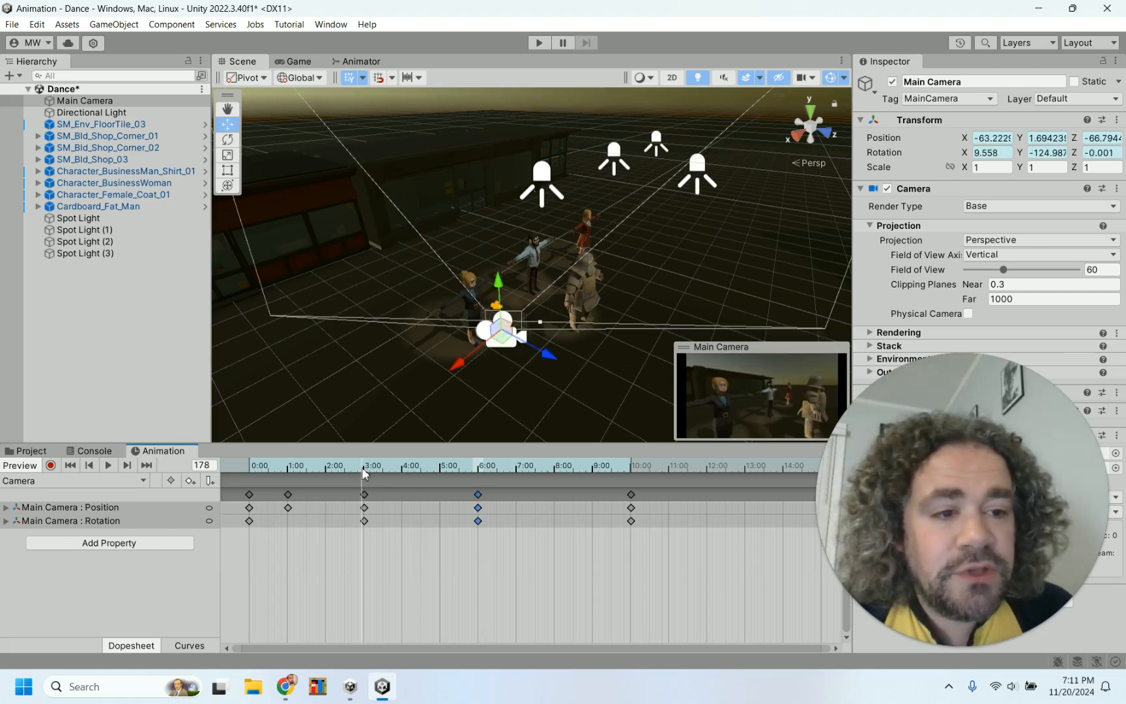
left_click_drag(362, 467, 481, 472)
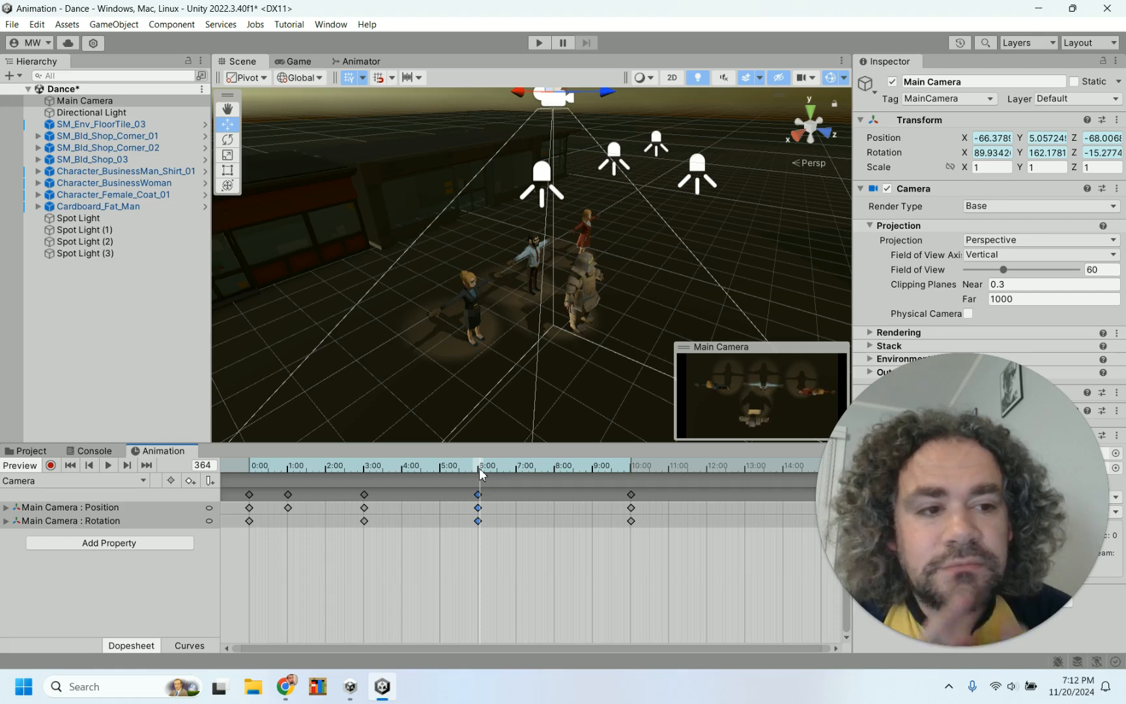
left_click_drag(478, 468, 364, 468)
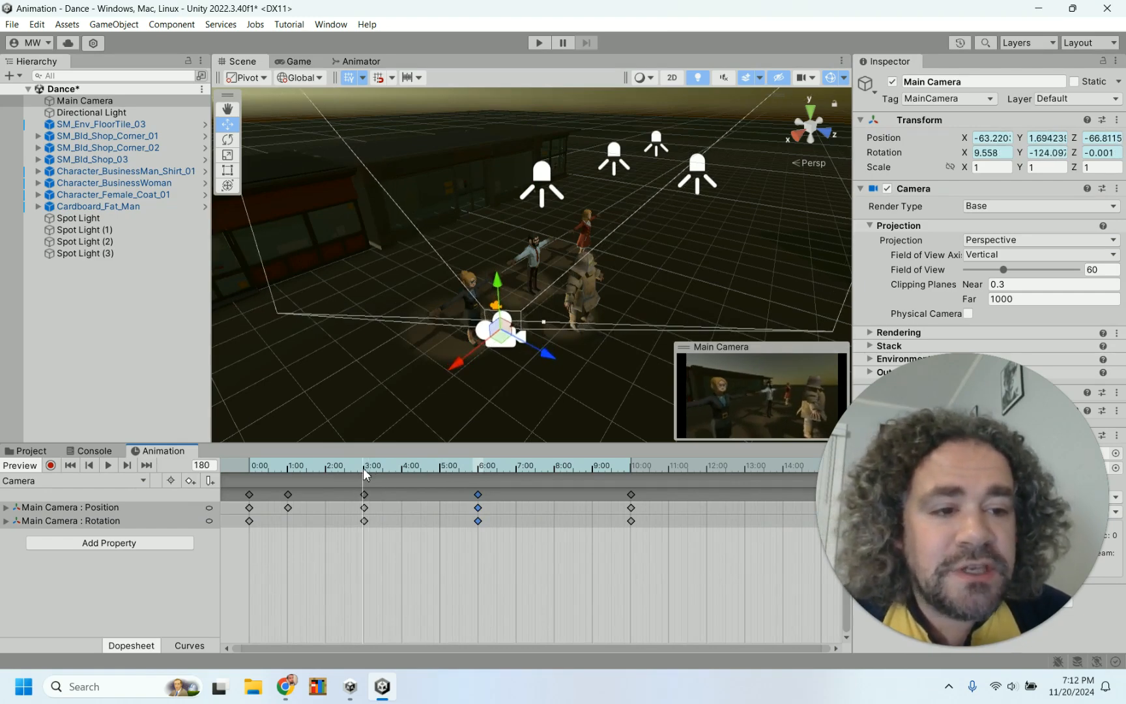
left_click_drag(363, 468, 480, 475)
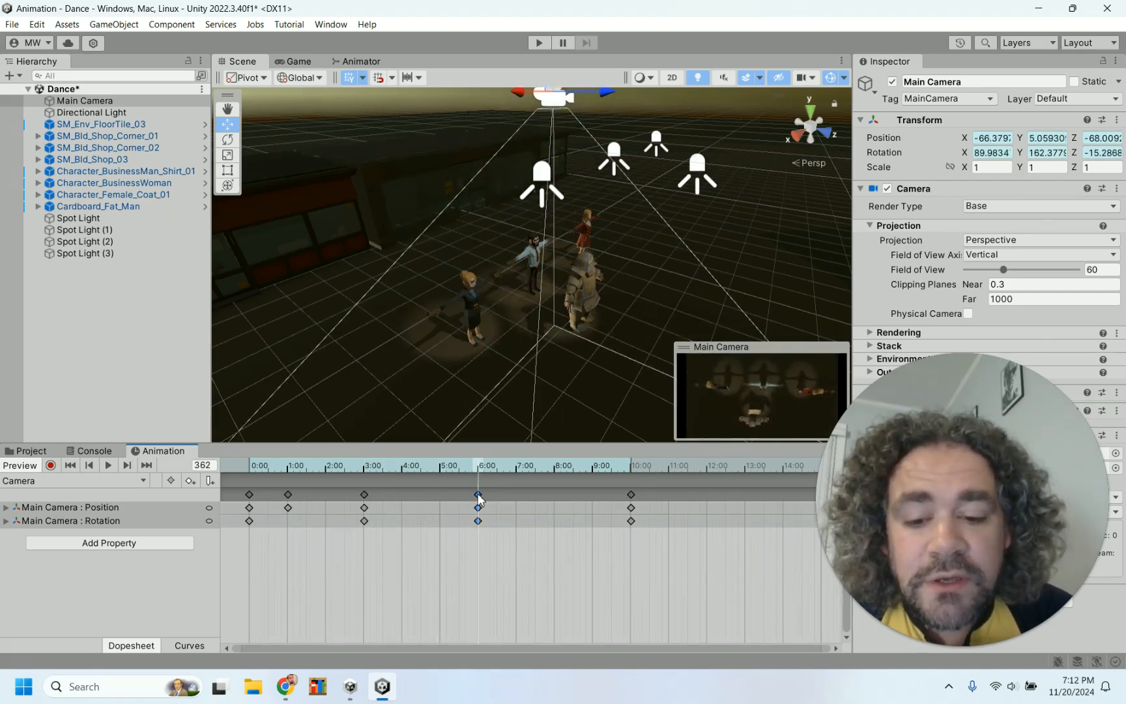
With recording on at frame 360, set the Main Camera's Y rotation to -20, then turn recording off
left_click(50, 465)
scroll(480, 511, "up", 3)
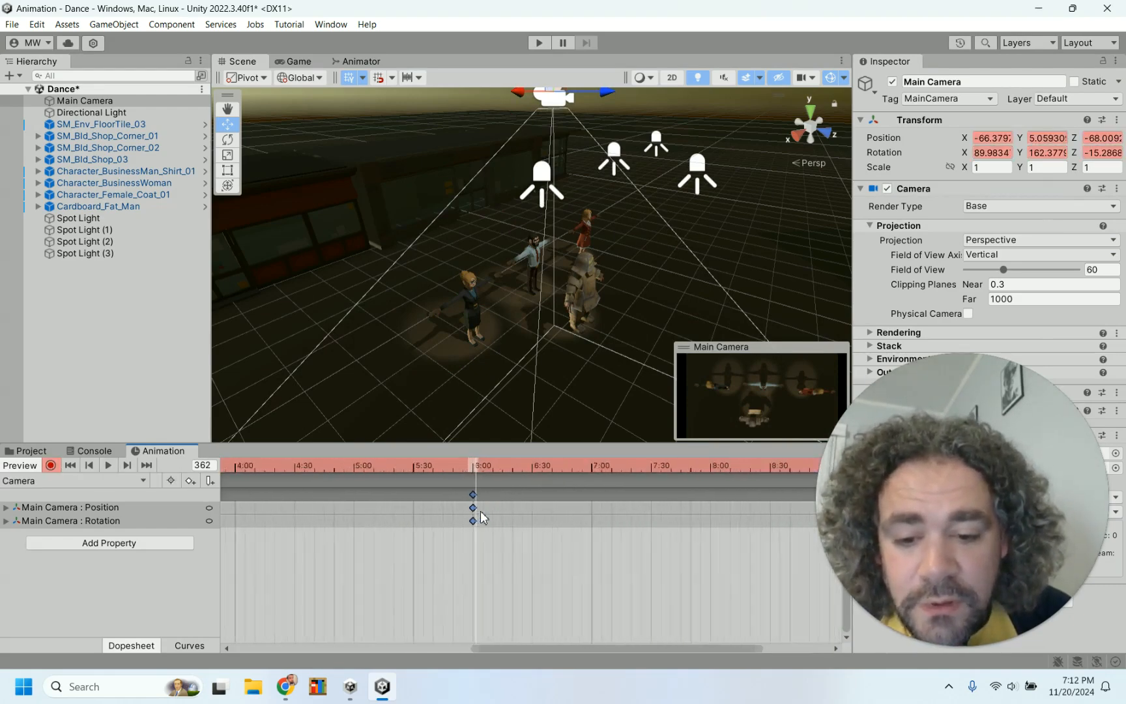
scroll(480, 510, "up", 5)
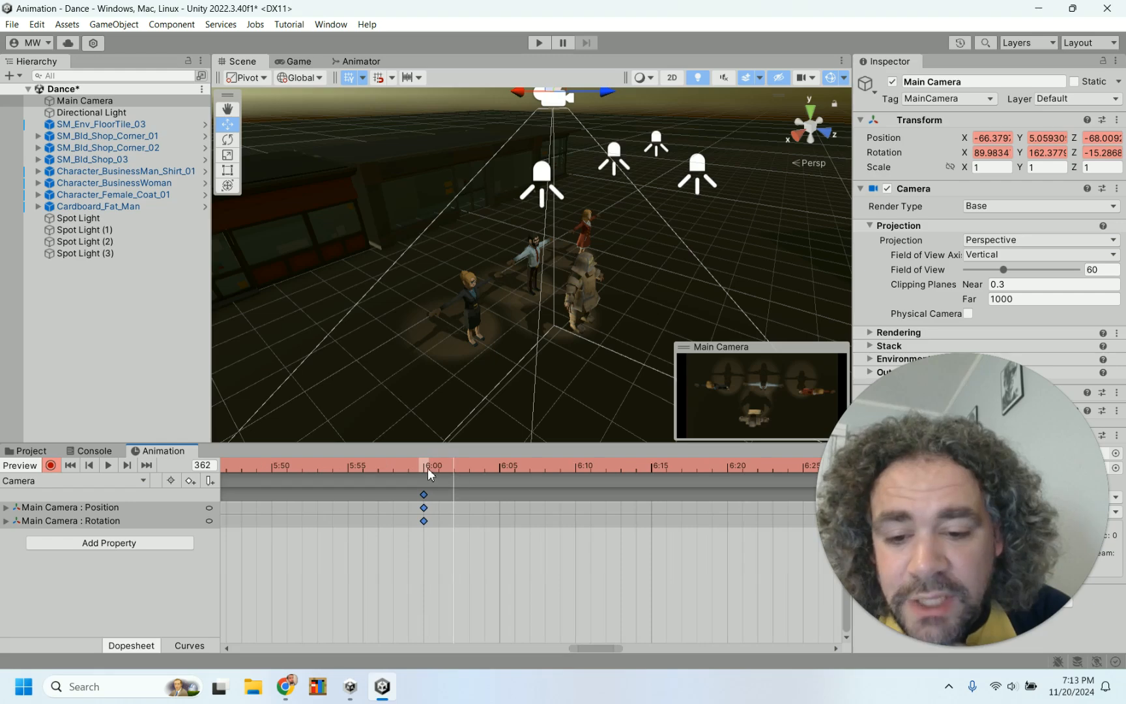
left_click(423, 468)
left_click(1047, 152)
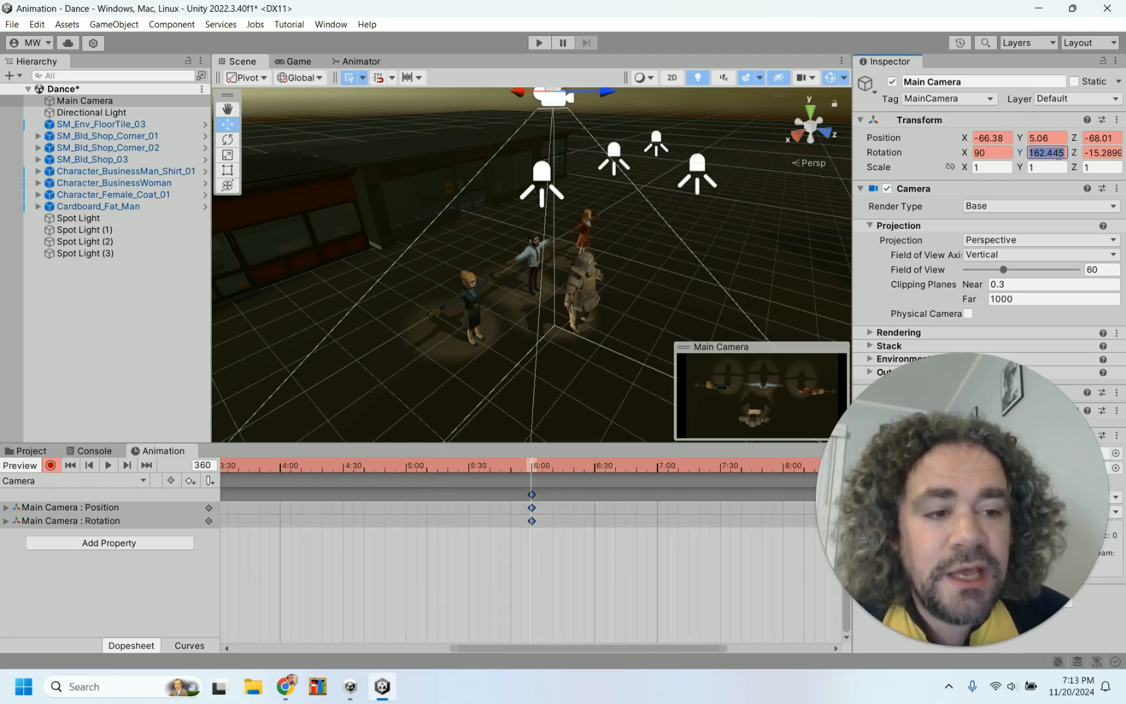
type("-20")
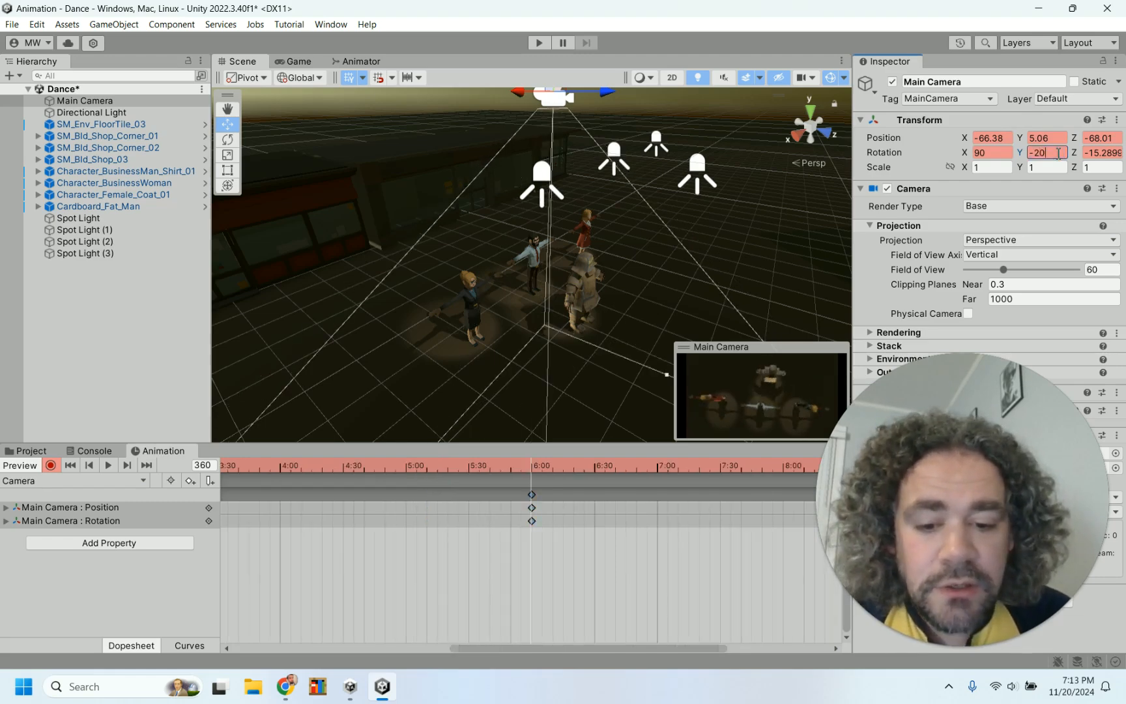
scroll(616, 502, "up", 5)
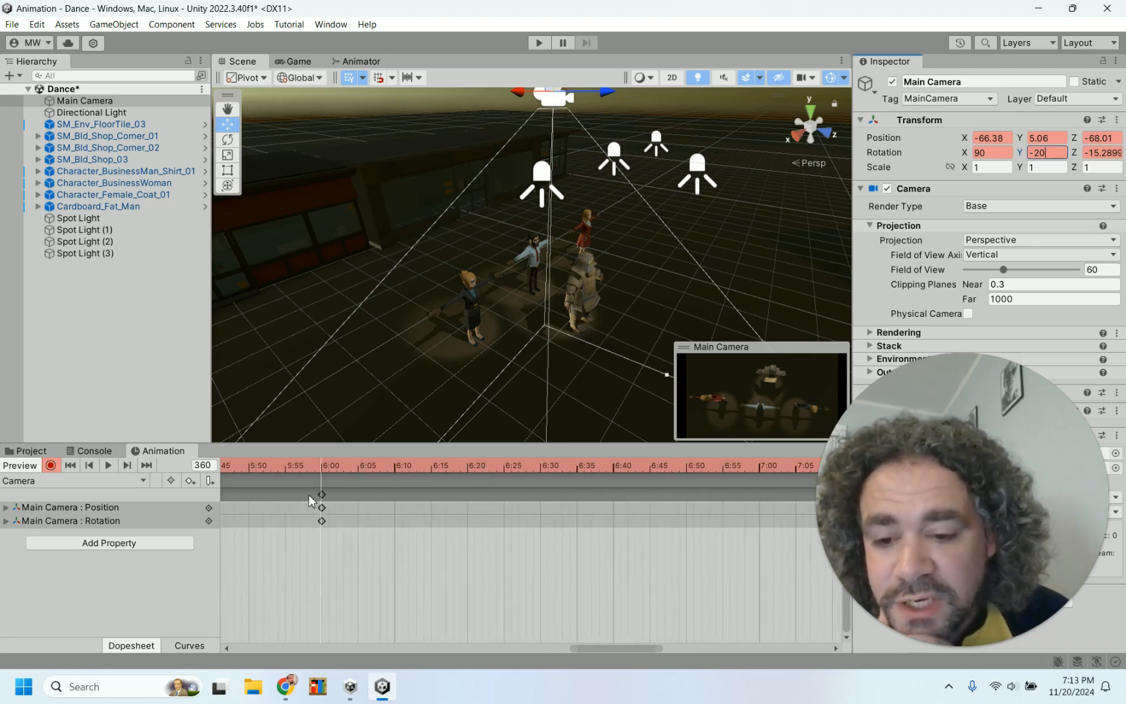
scroll(385, 539, "up", 5)
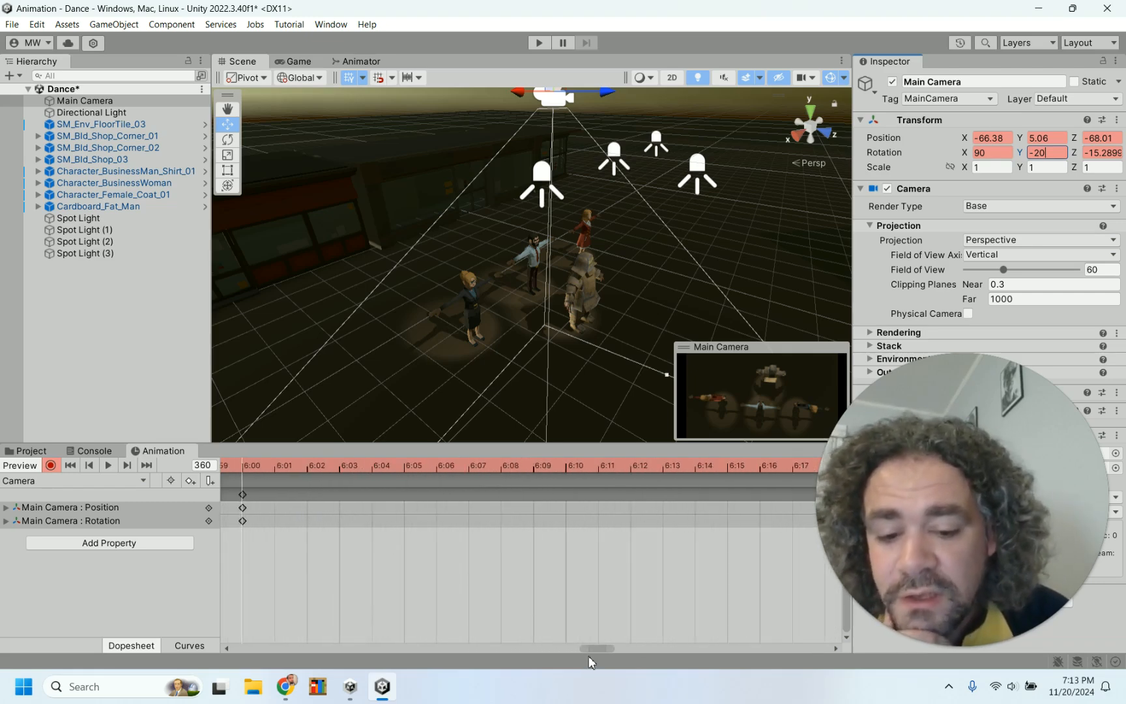
left_click_drag(597, 648, 568, 642)
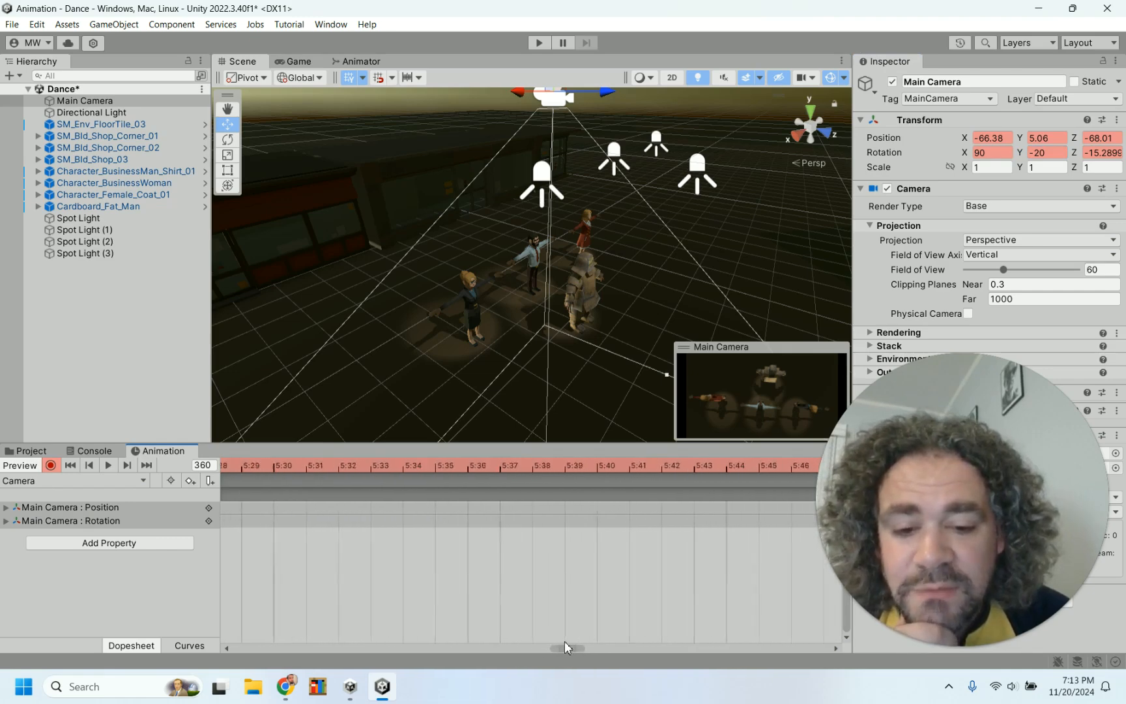
scroll(567, 589, "down", 5)
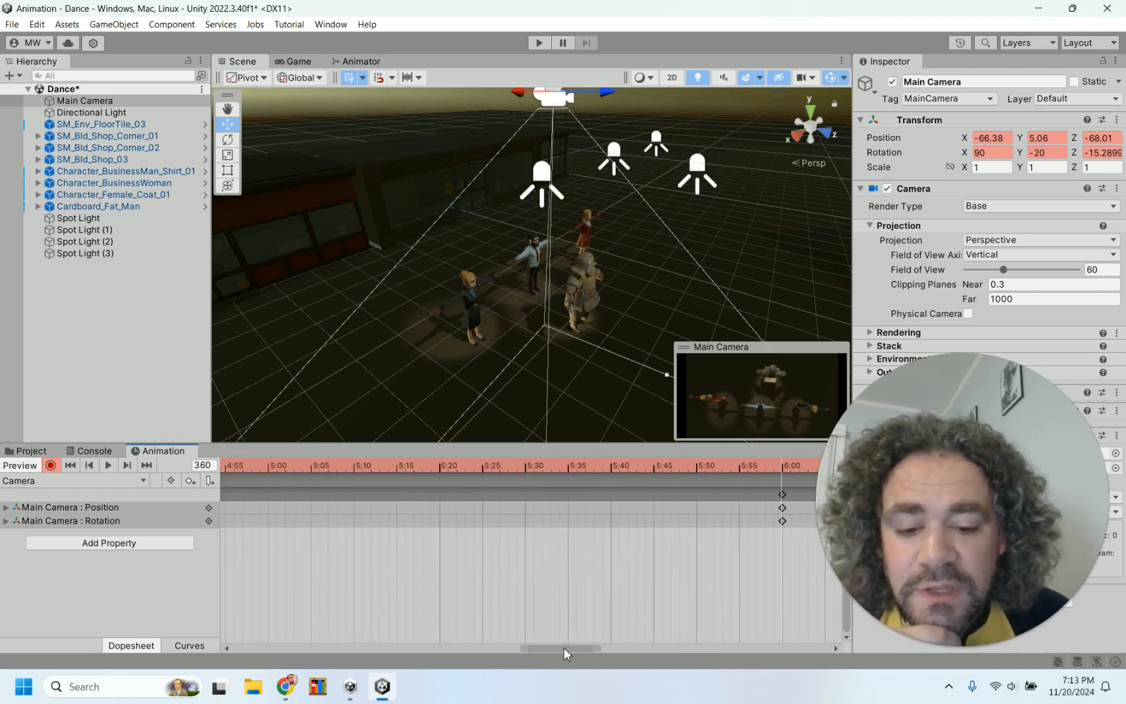
left_click_drag(563, 651, 586, 648)
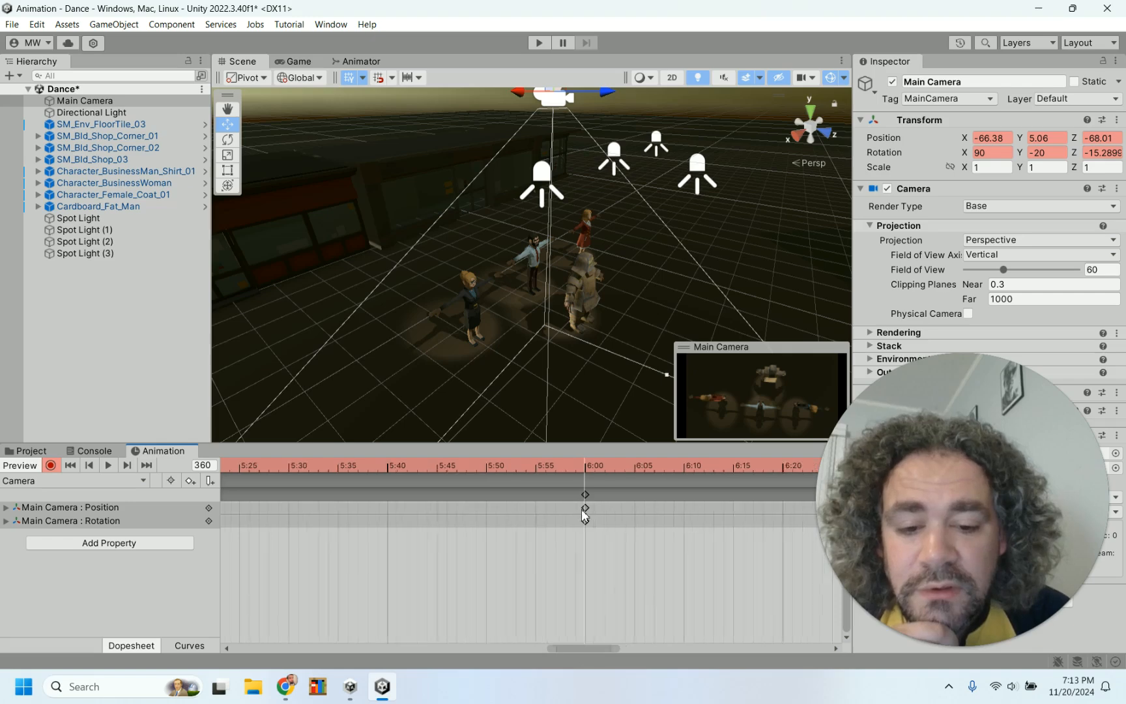
scroll(582, 512, "up", 8)
scroll(581, 508, "down", 12)
scroll(581, 507, "down", 2)
scroll(440, 592, "up", 5)
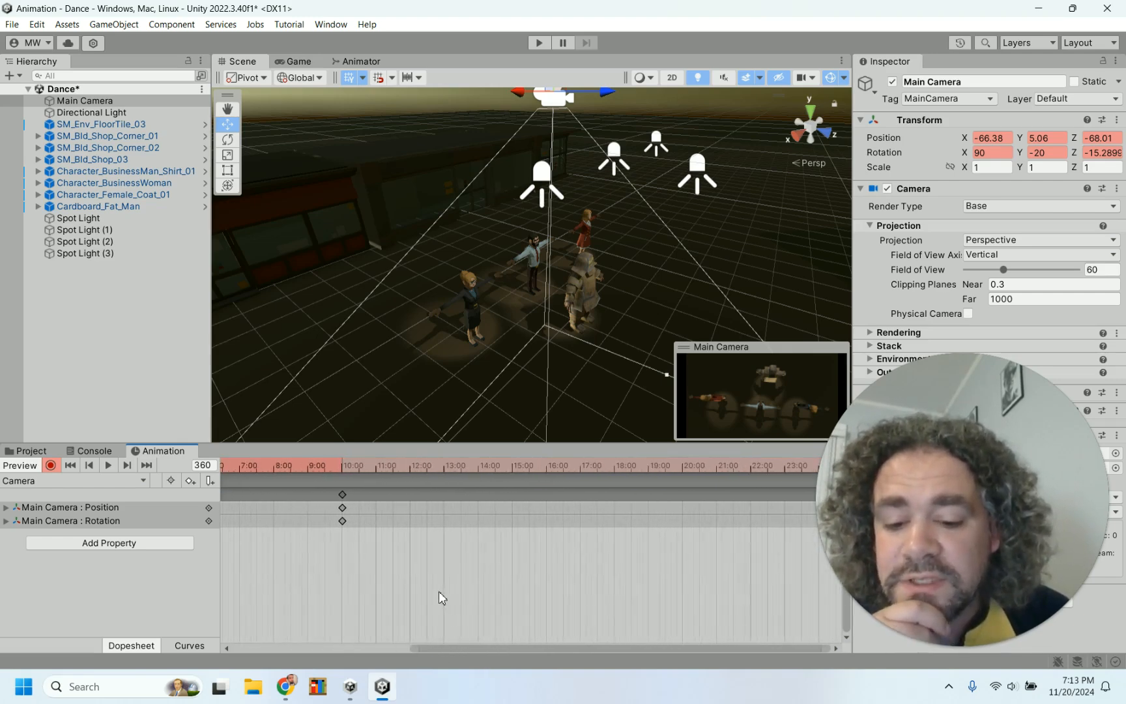
left_click_drag(498, 648, 224, 631)
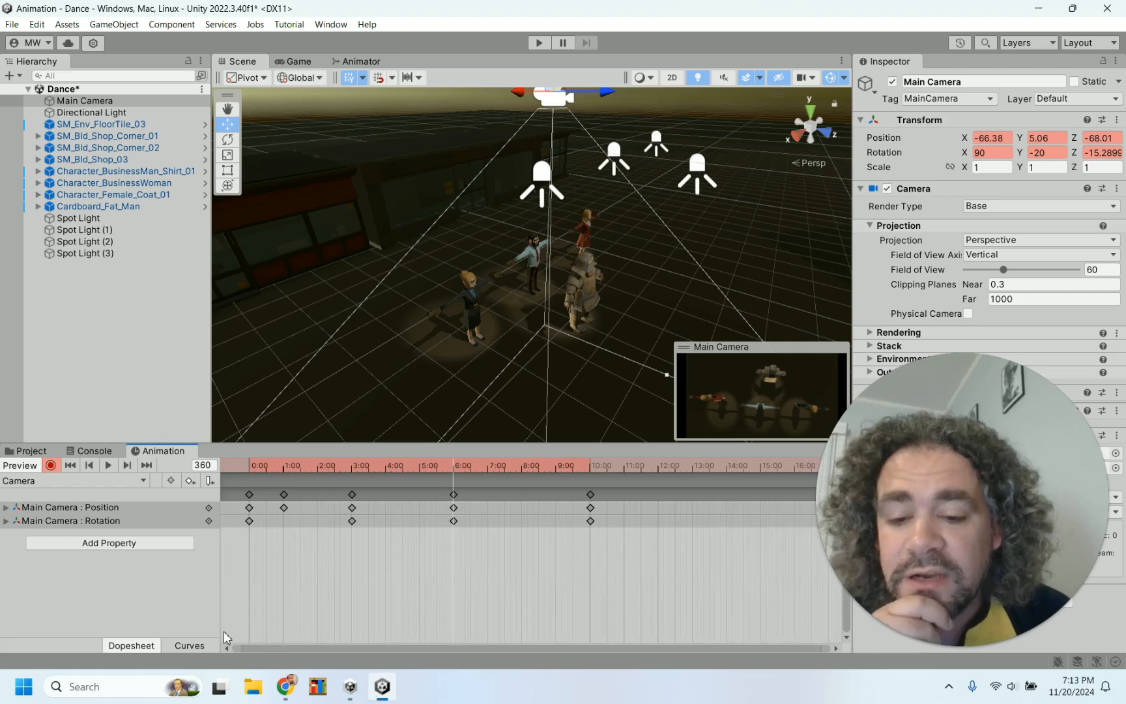
left_click(50, 466)
Scrub the timeline and play the scene to preview the camera animation
left_click(254, 469)
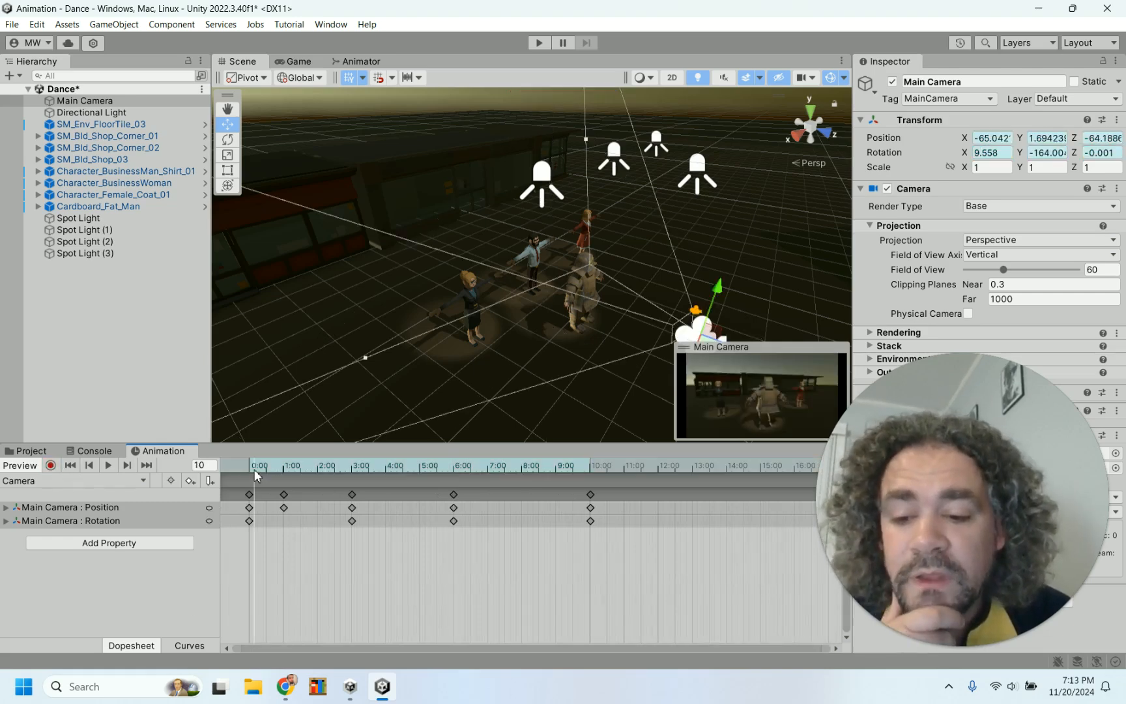
left_click_drag(246, 463, 624, 500)
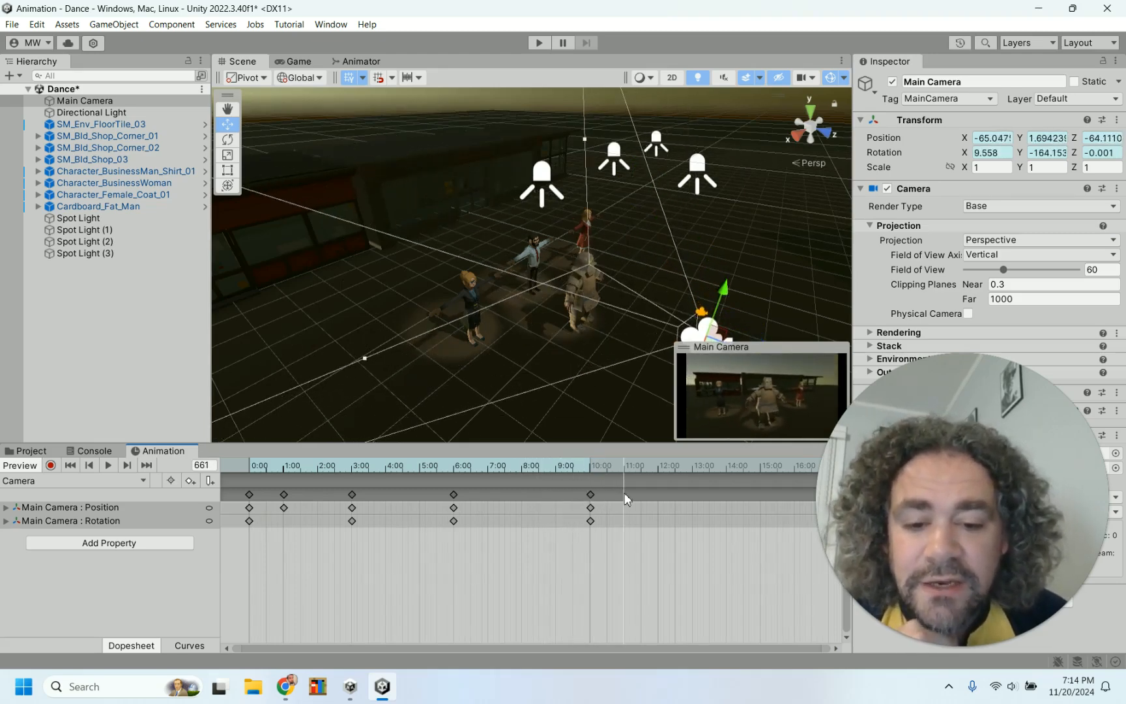
left_click(539, 42)
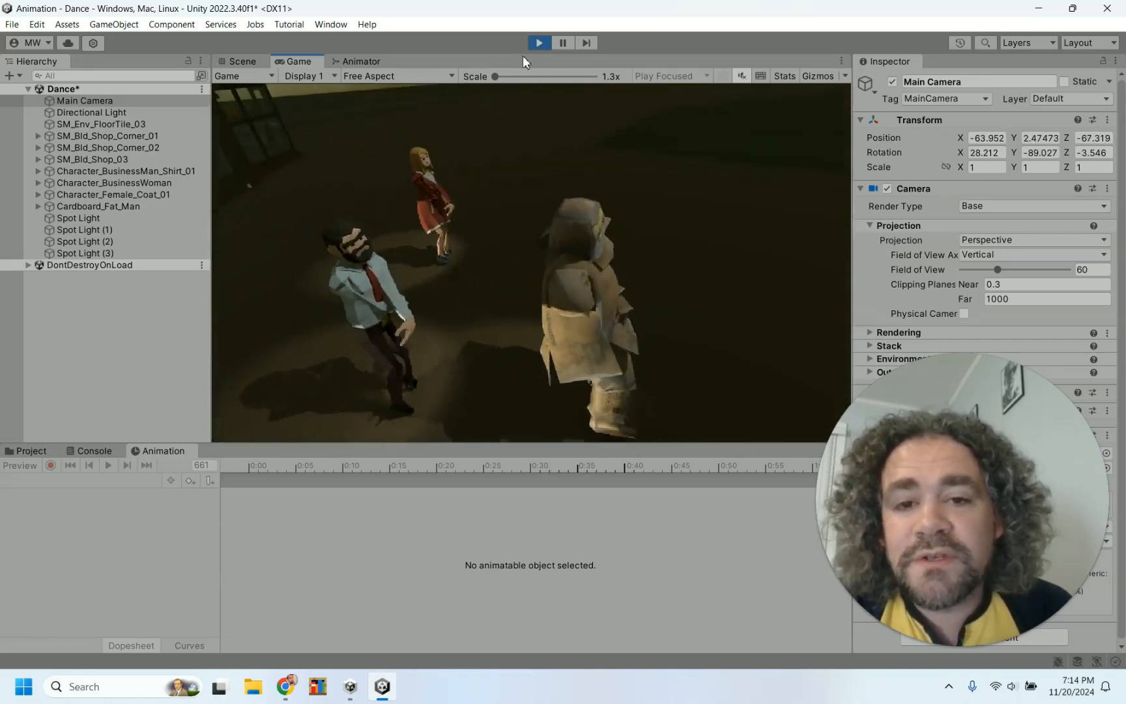
left_click(541, 45)
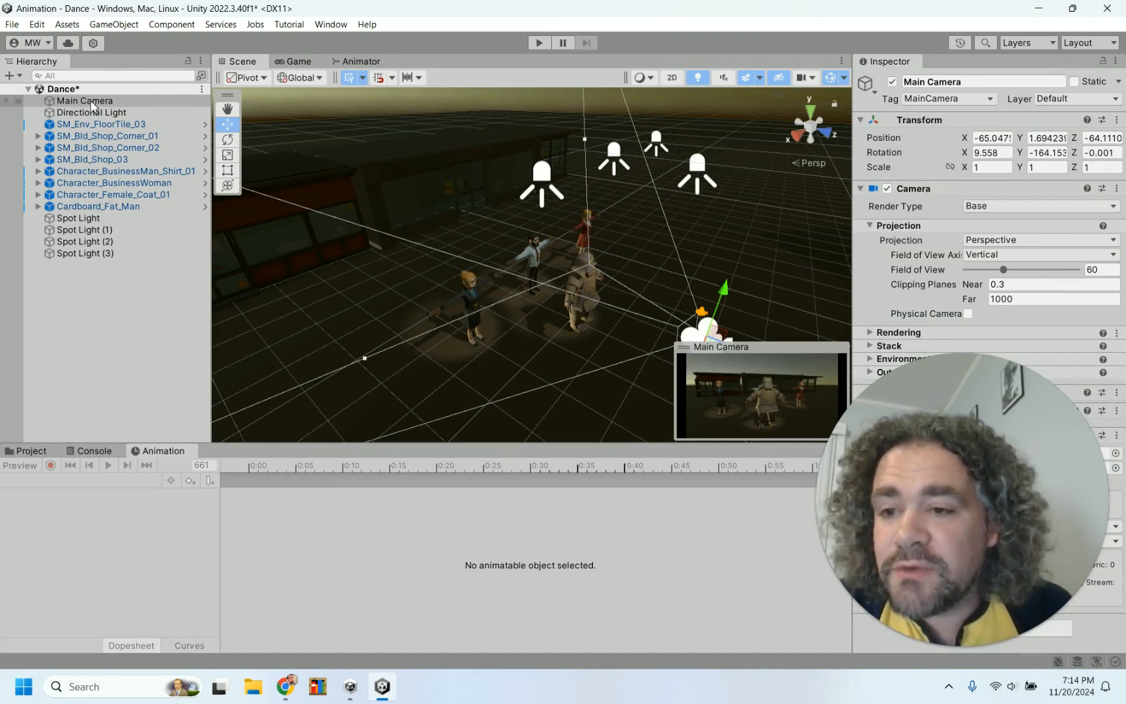
Select the Main Camera and spread its keyframes out to about 10:00, 20:00, 30:00 and 40:00 on the timeline
left_click(188, 372)
left_click(129, 102)
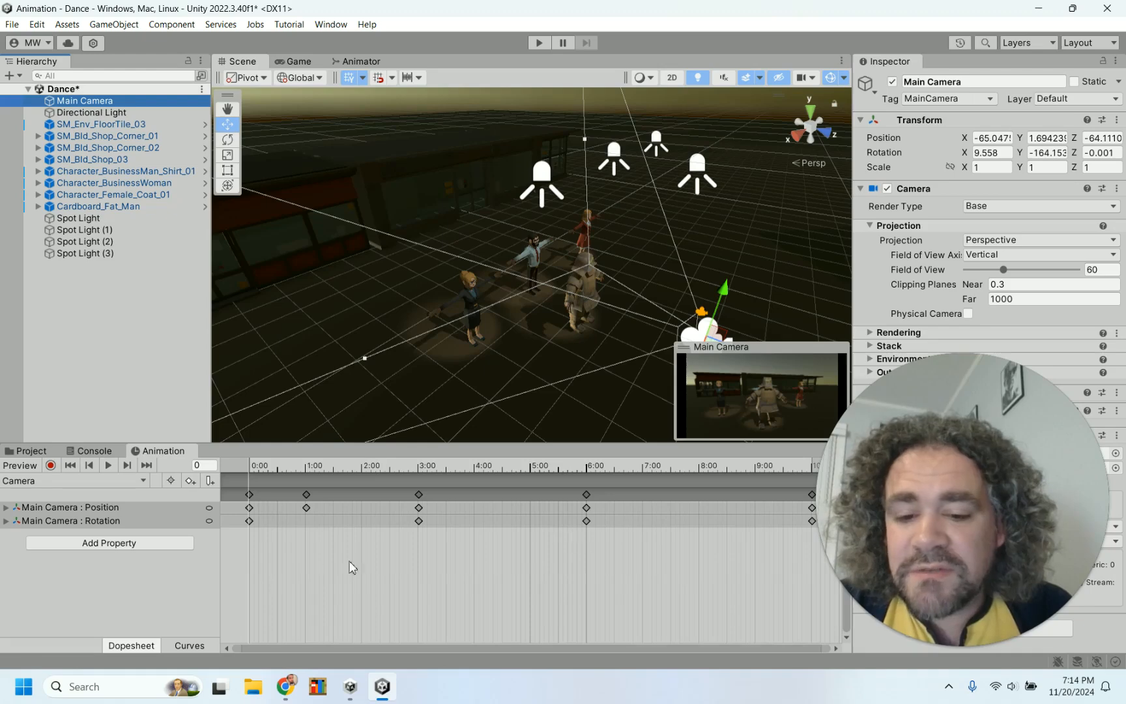
scroll(668, 561, "down", 5)
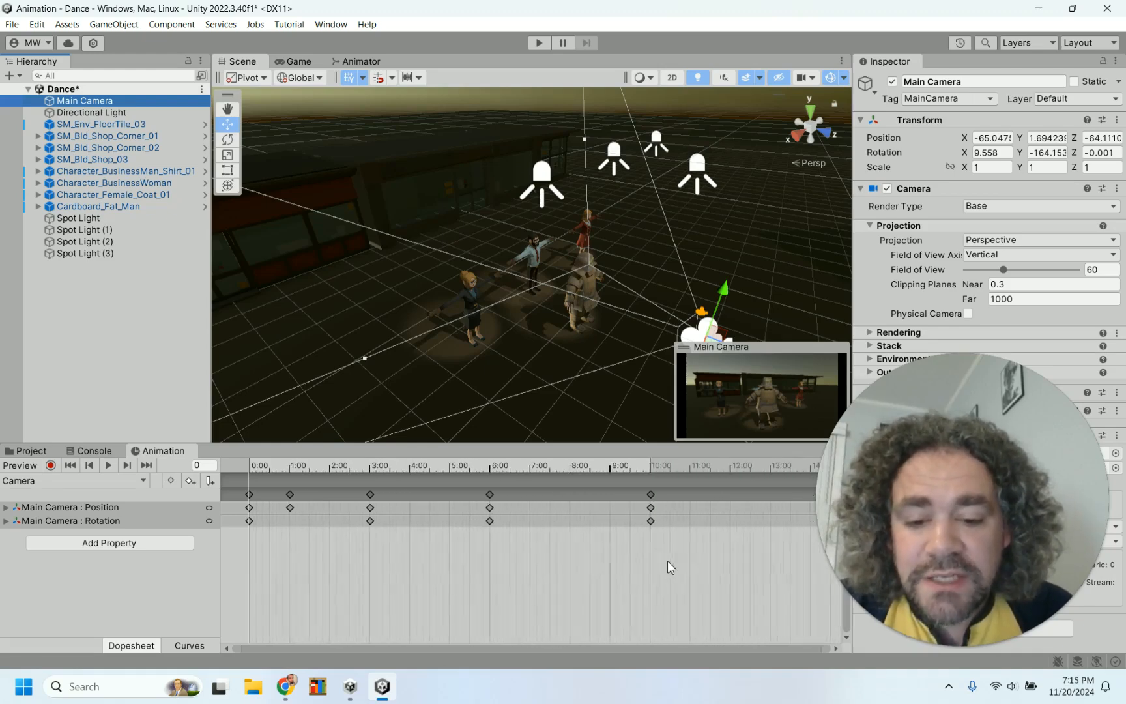
scroll(668, 561, "down", 5)
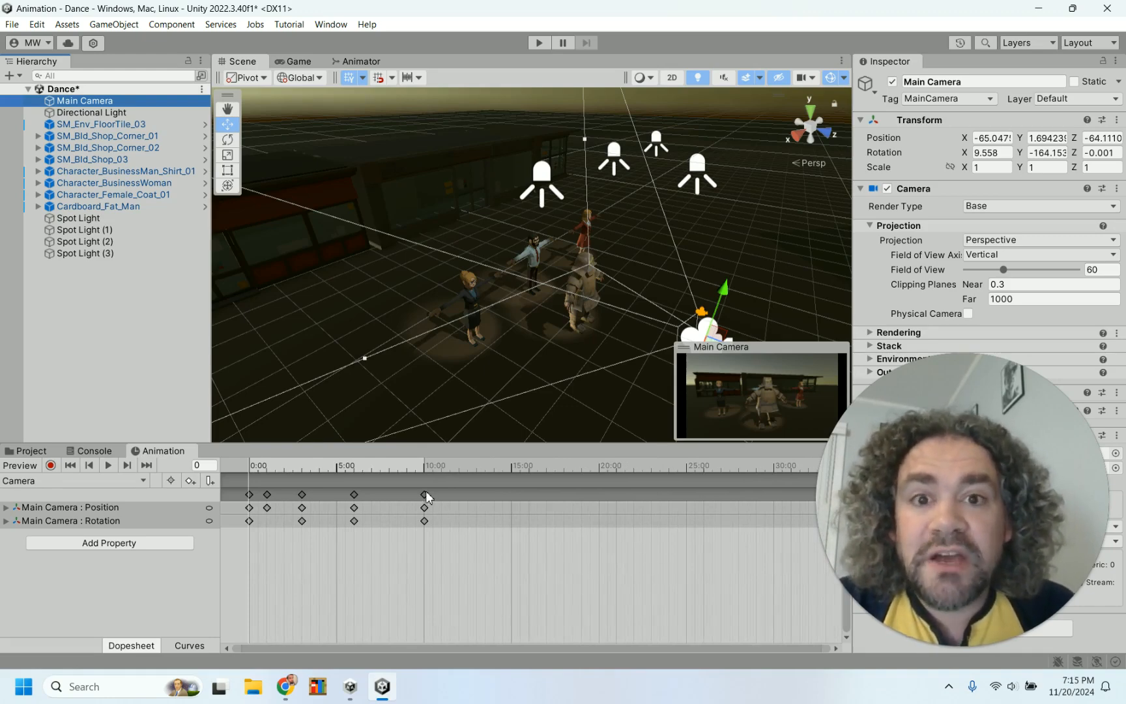
scroll(444, 535, "down", 5)
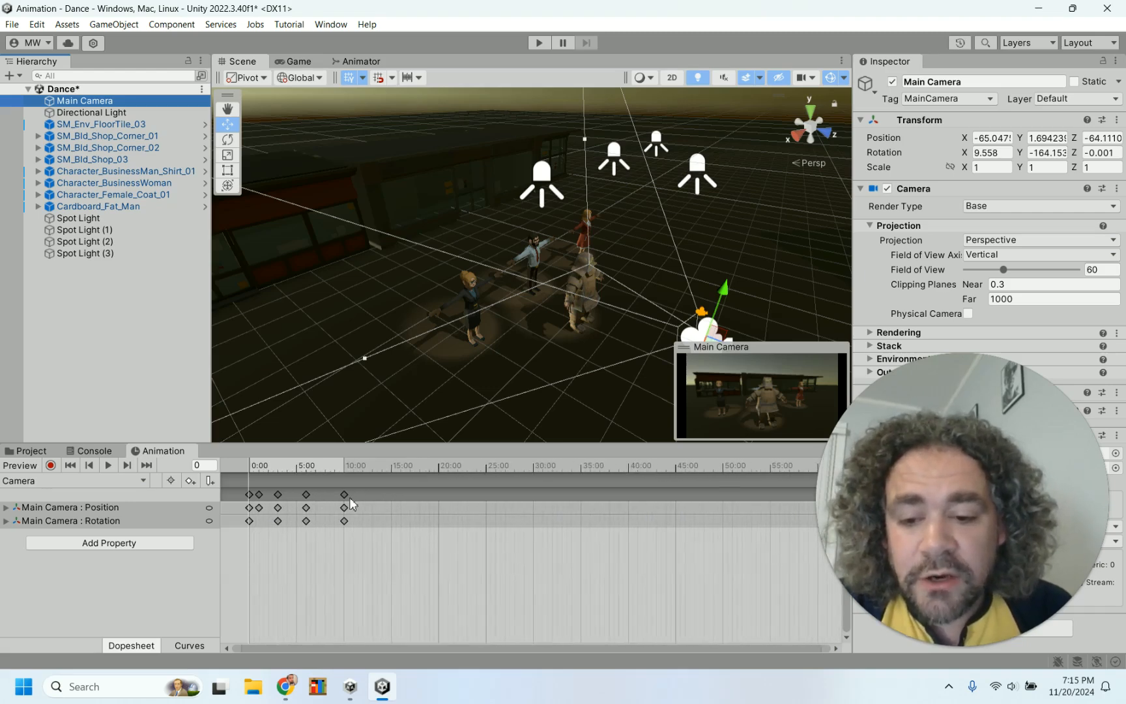
left_click_drag(345, 496, 631, 496)
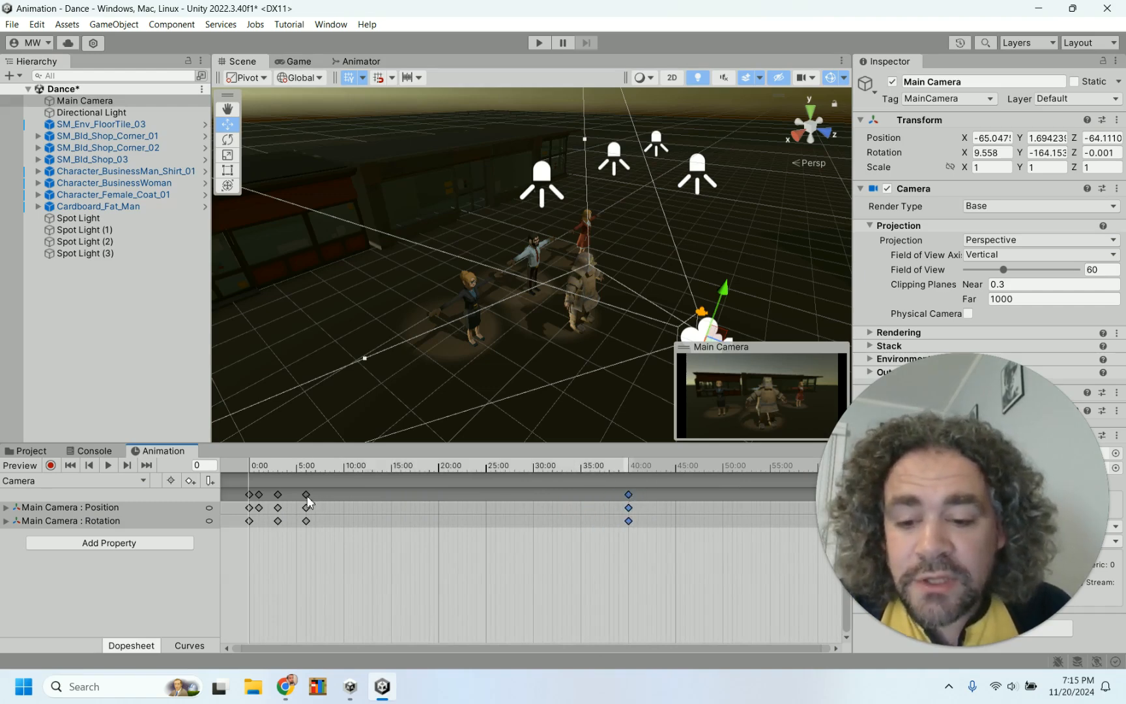
left_click_drag(306, 507, 462, 493)
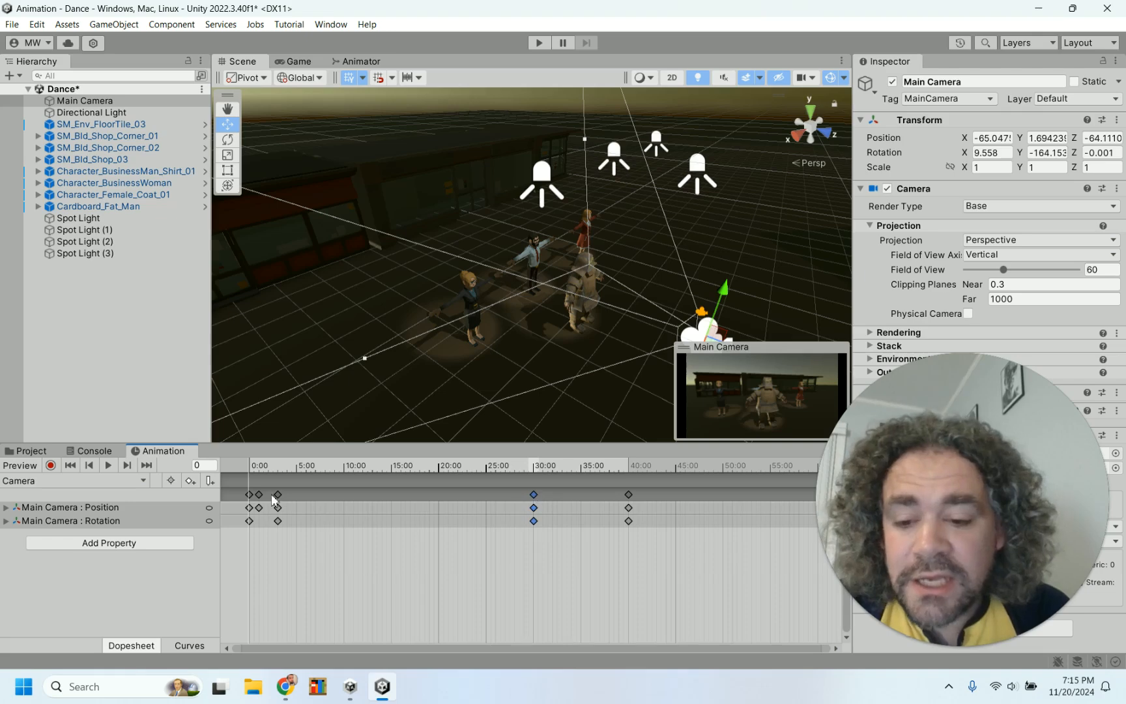
left_click_drag(277, 495, 440, 488)
left_click_drag(259, 494, 348, 496)
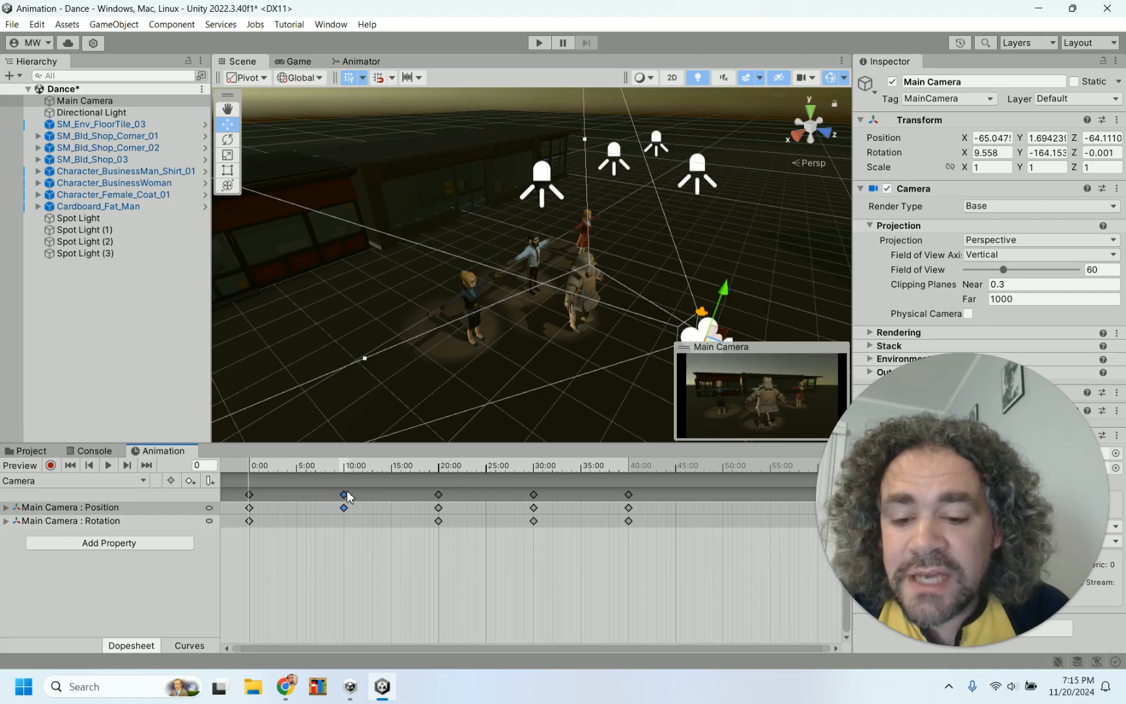
Play the scene to preview the camera animation, then stop playback
left_click(540, 44)
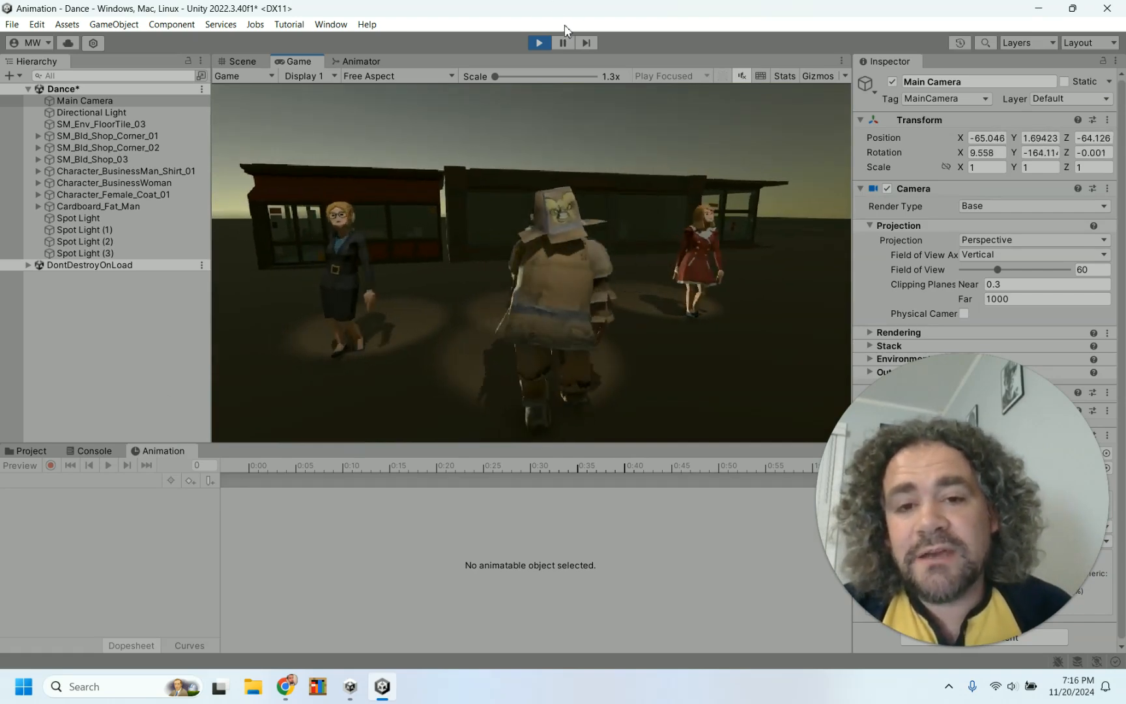
left_click(539, 43)
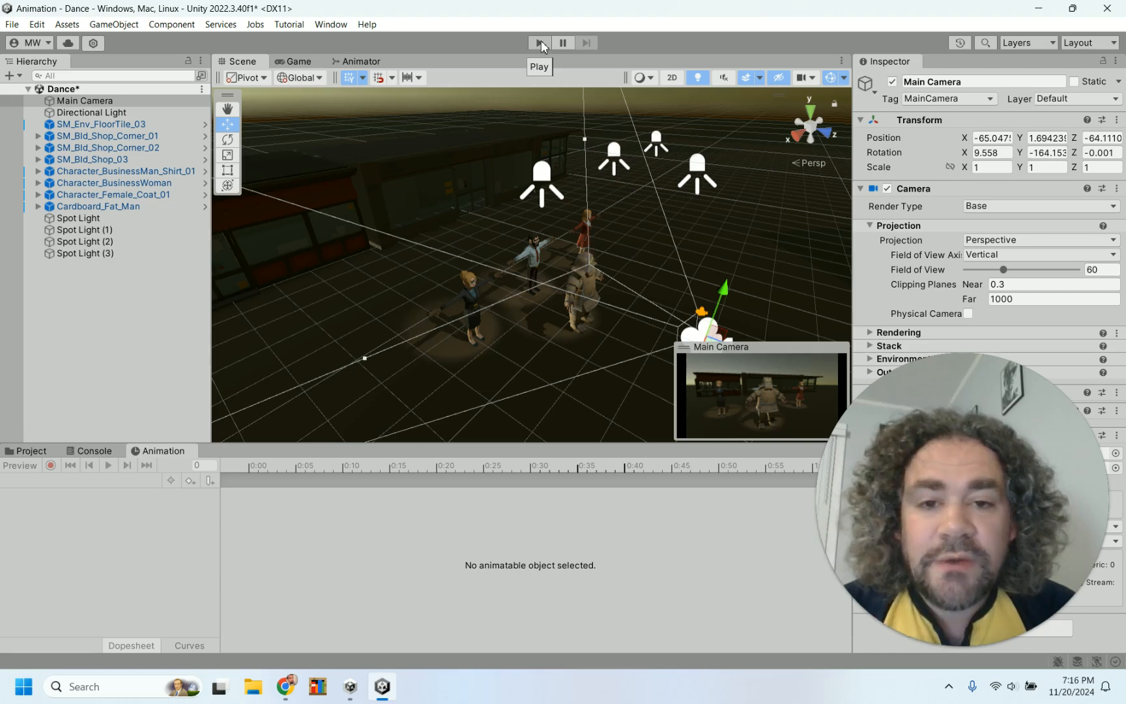
Select the first Spot Light and create a new animation clip for it named Light
left_click(541, 175)
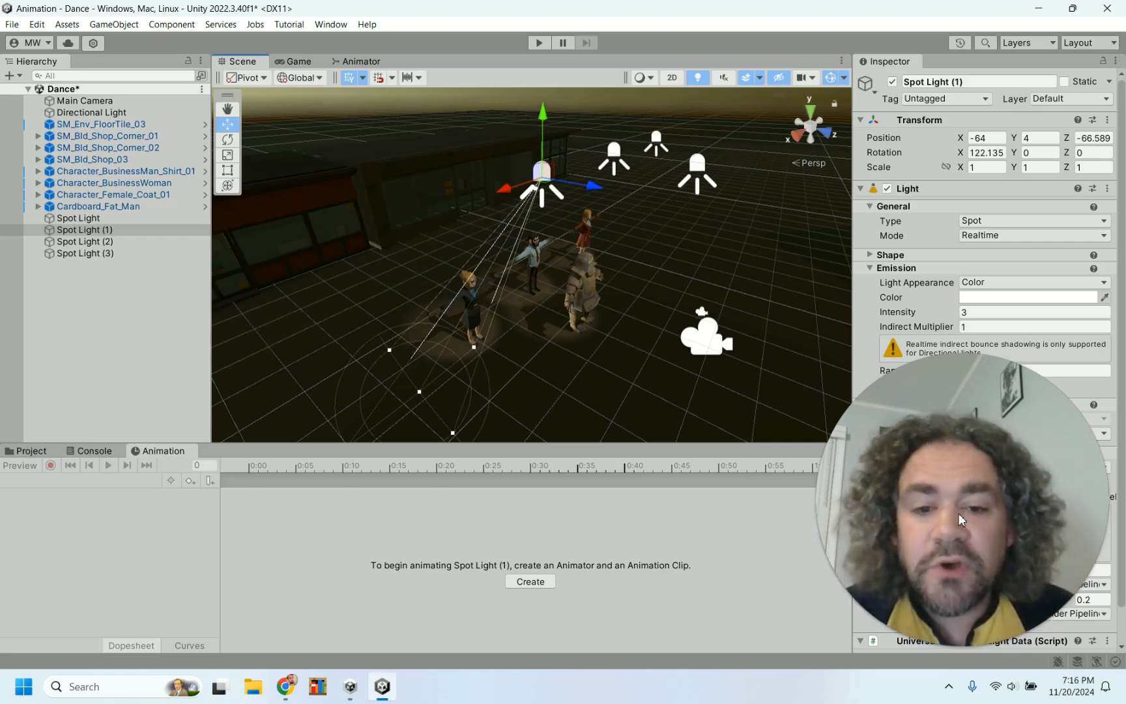
left_click(150, 221)
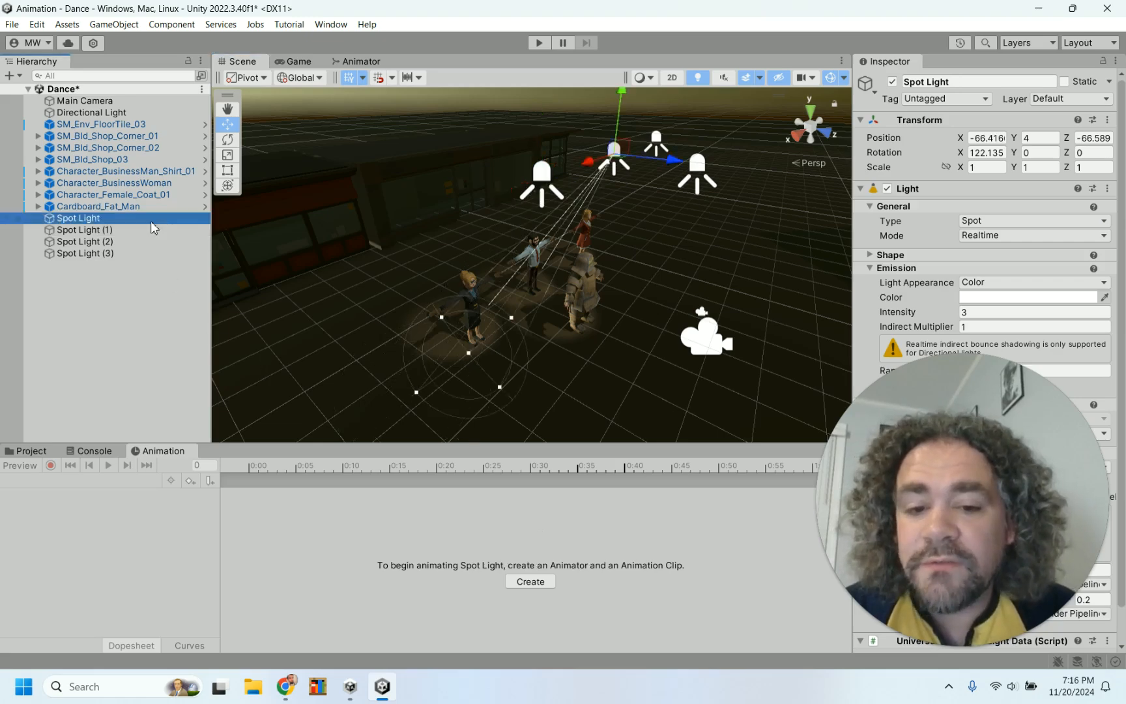
left_click(531, 581)
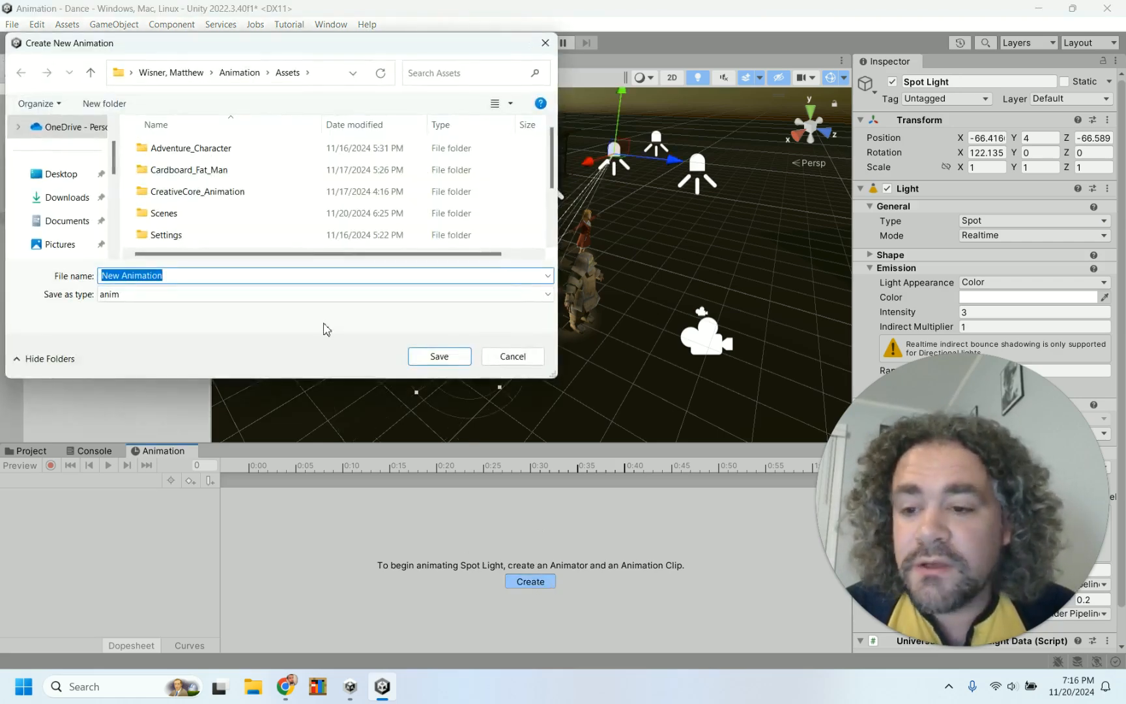
type("Light")
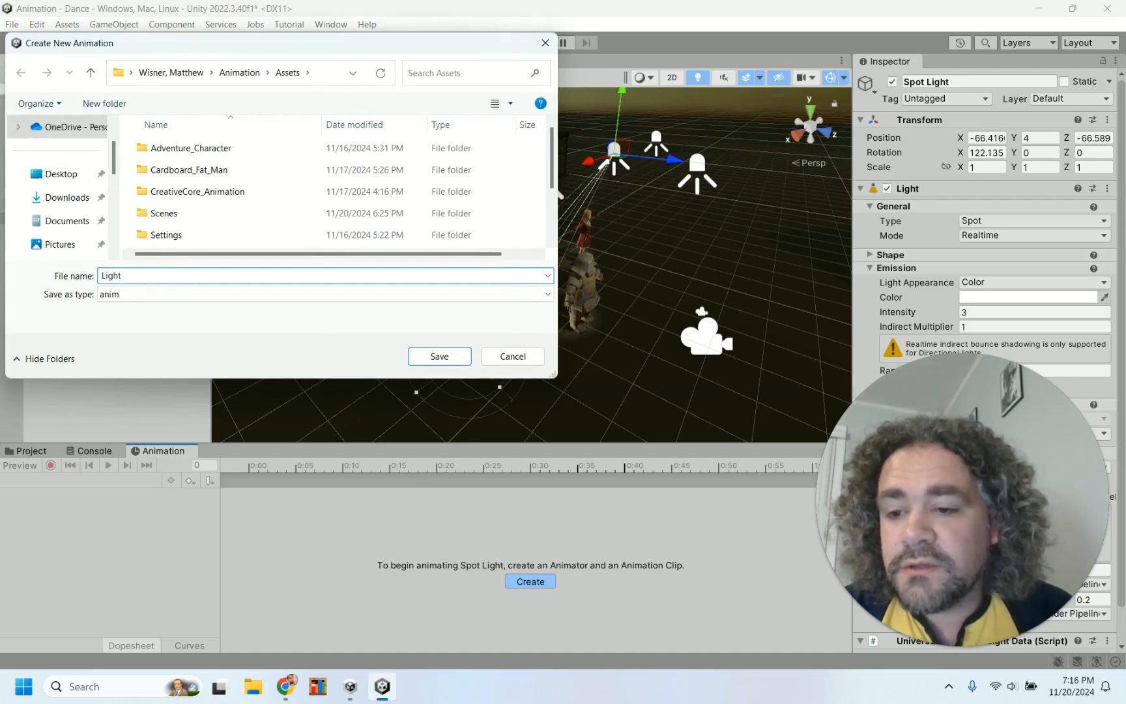
left_click(427, 356)
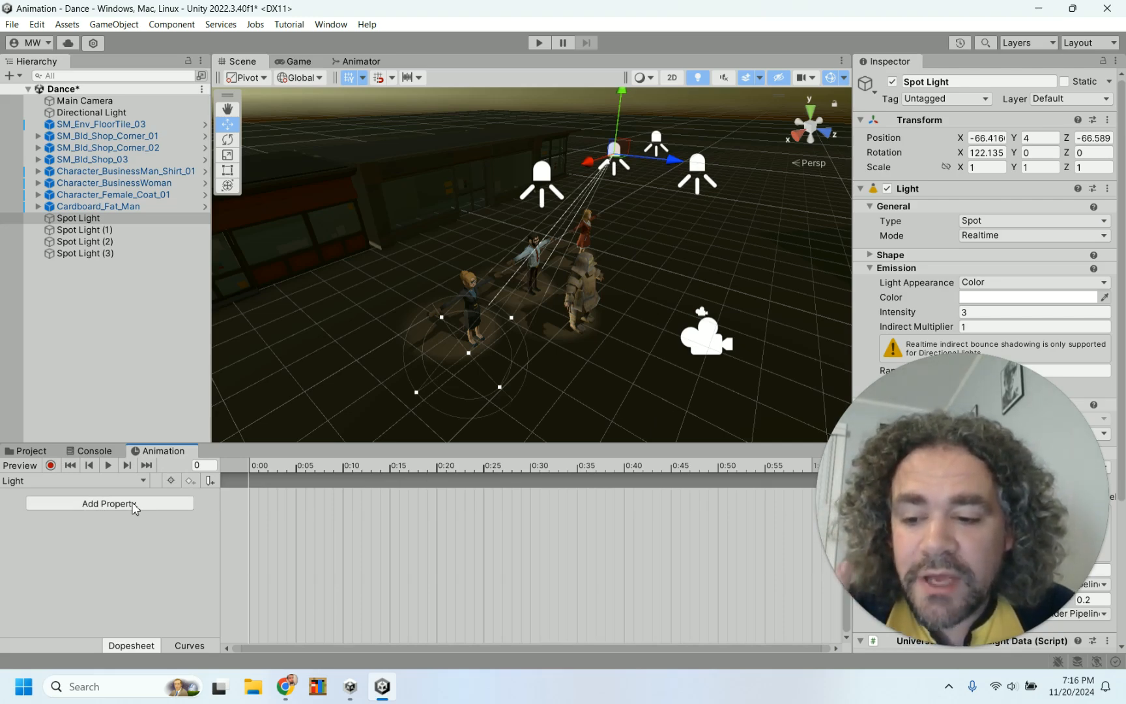
Turn on recording at frame 0 and set the Spot Light's intensity to 5
left_click(50, 466)
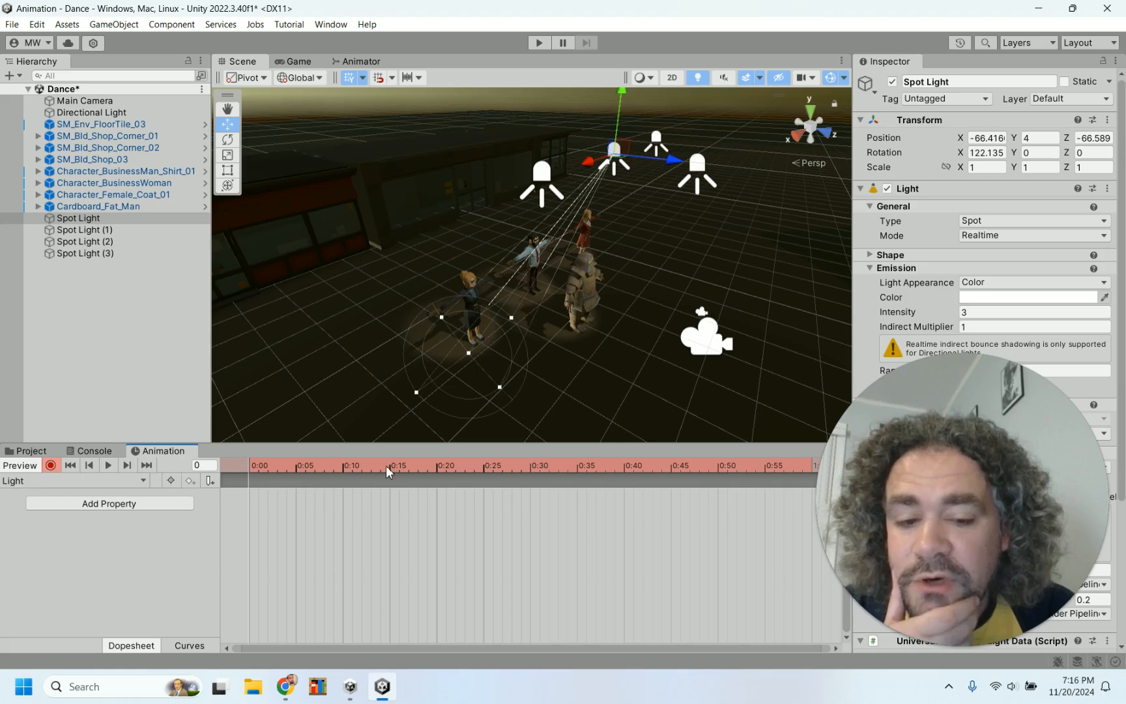
left_click_drag(974, 446, 760, 473)
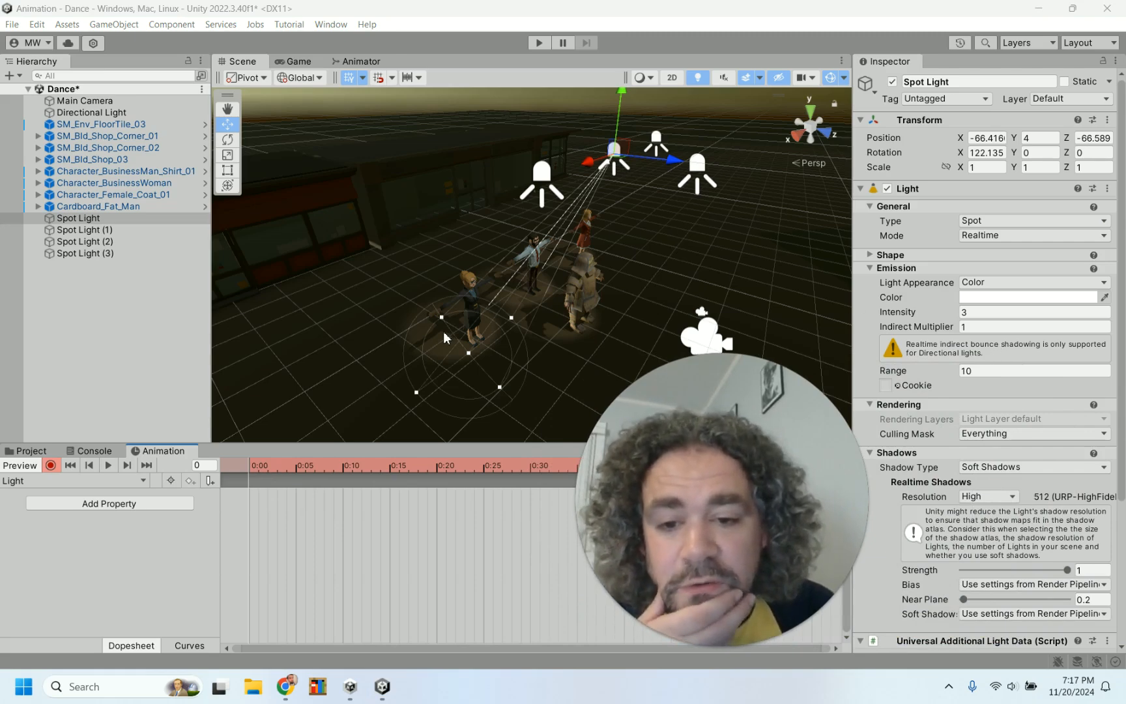
left_click(1015, 299)
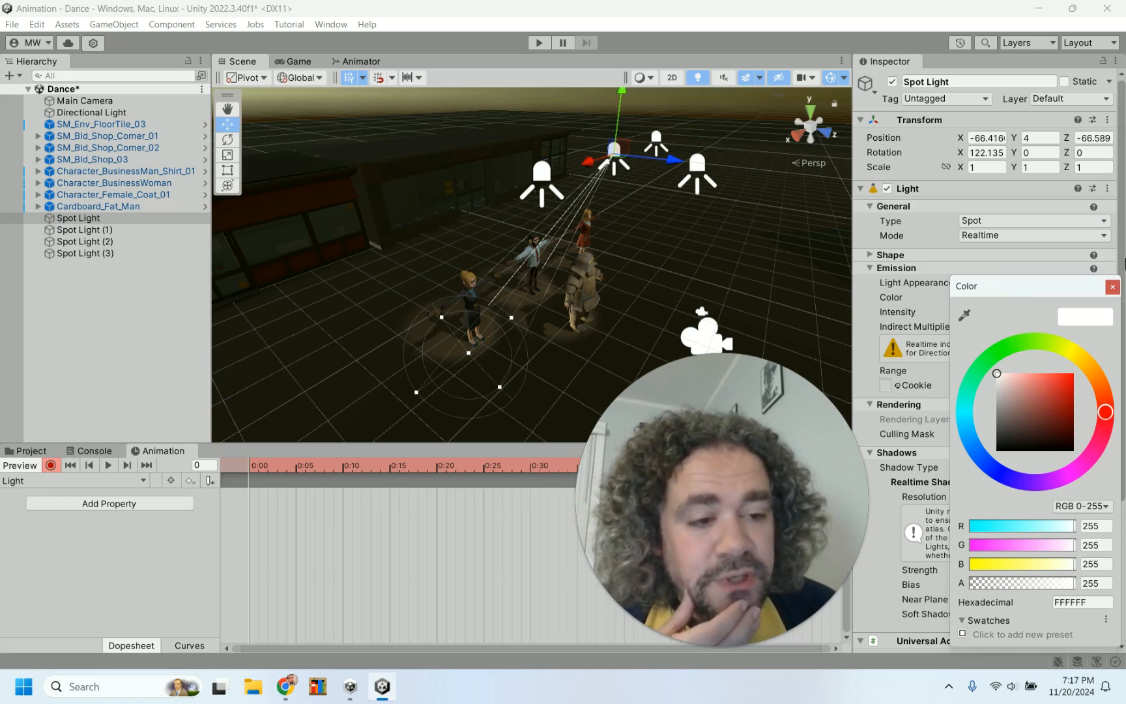
left_click(1113, 288)
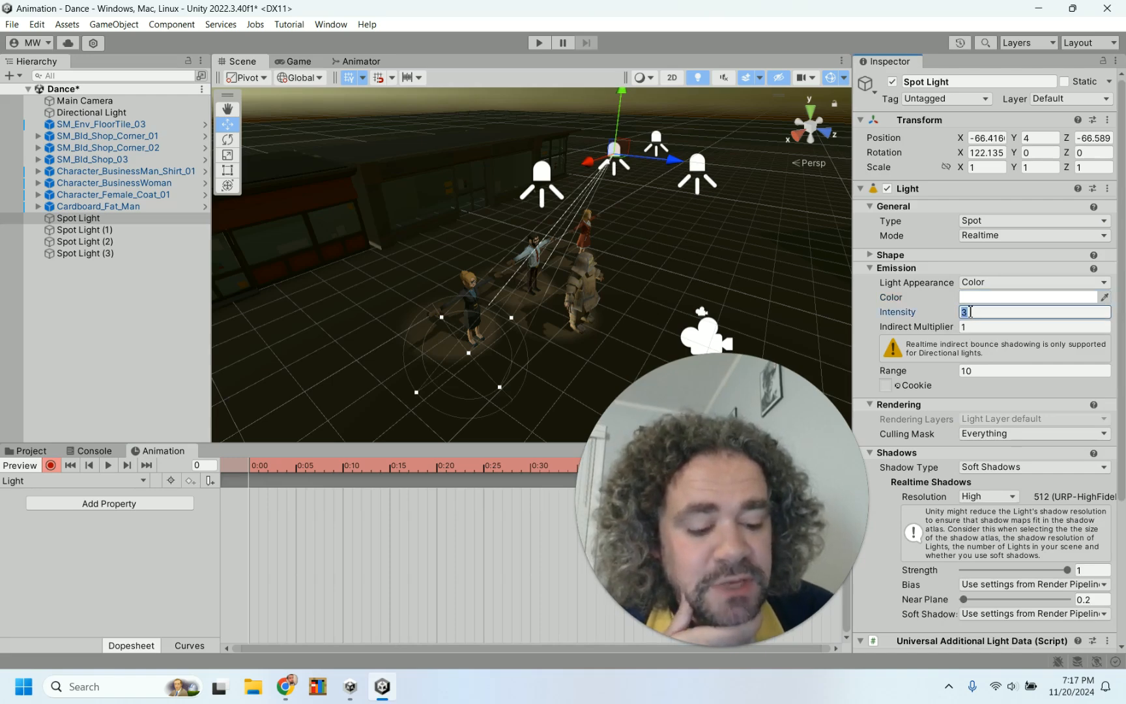
type("5")
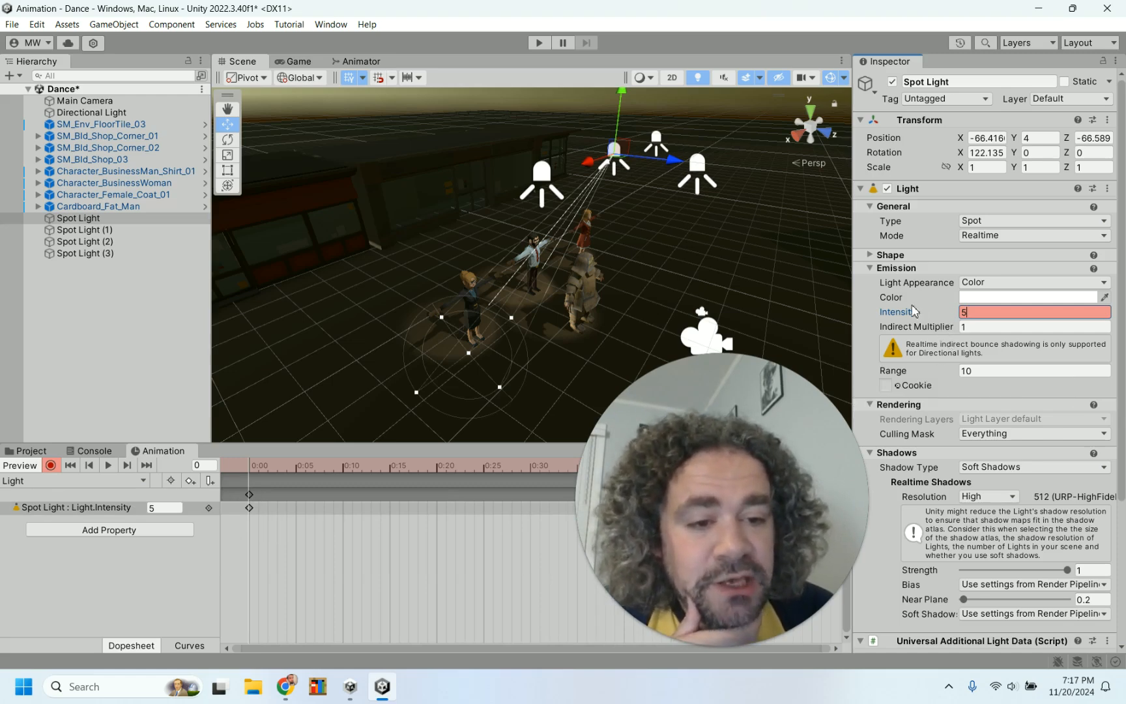
Expand the light's Shape settings and narrow the inner/outer spot angles to about 4.12 and 12.3
scroll(949, 430, "down", 4)
scroll(913, 457, "down", 2)
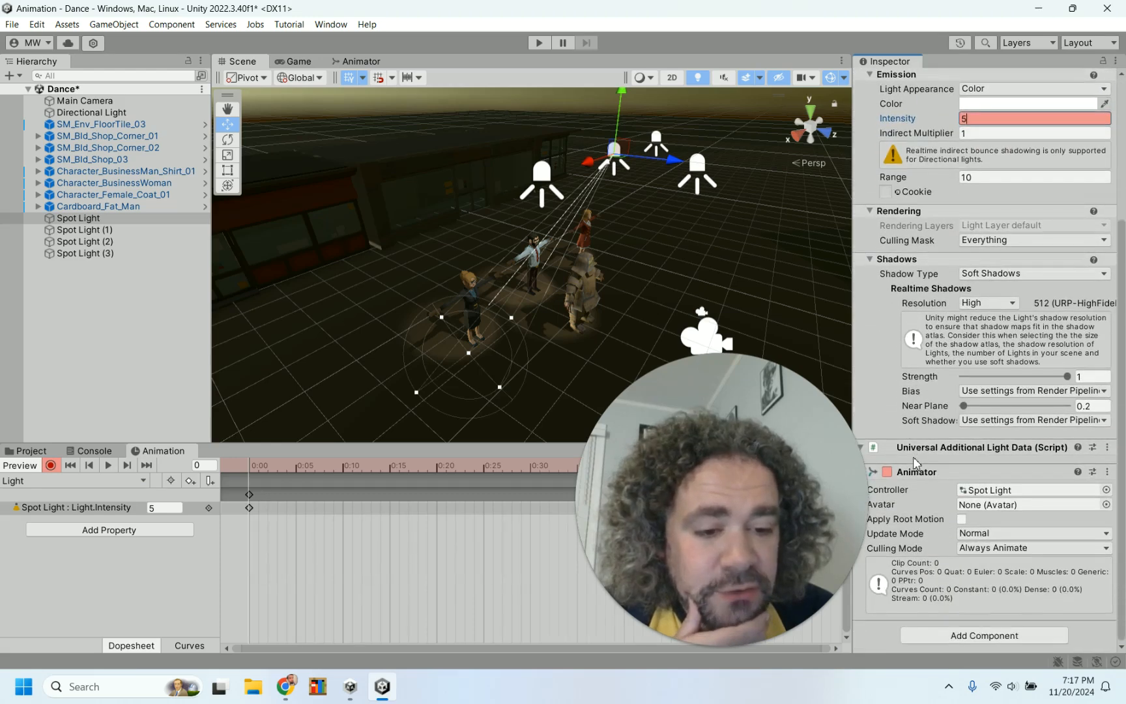
scroll(903, 381, "up", 4)
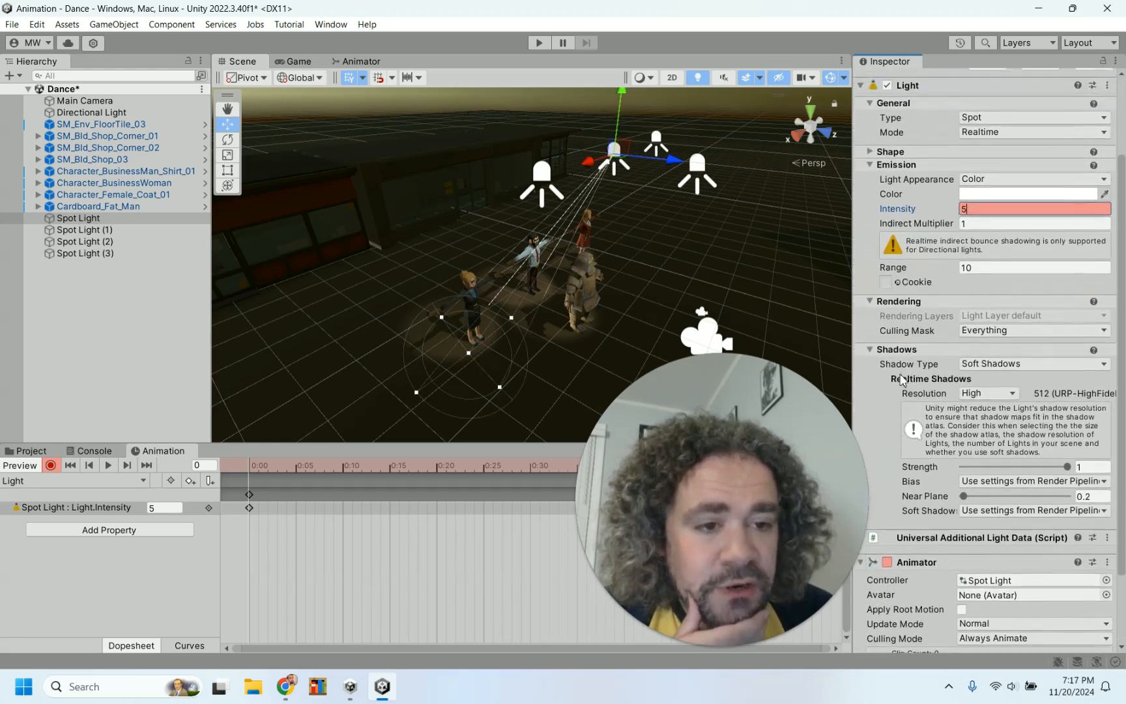
scroll(902, 381, "up", 2)
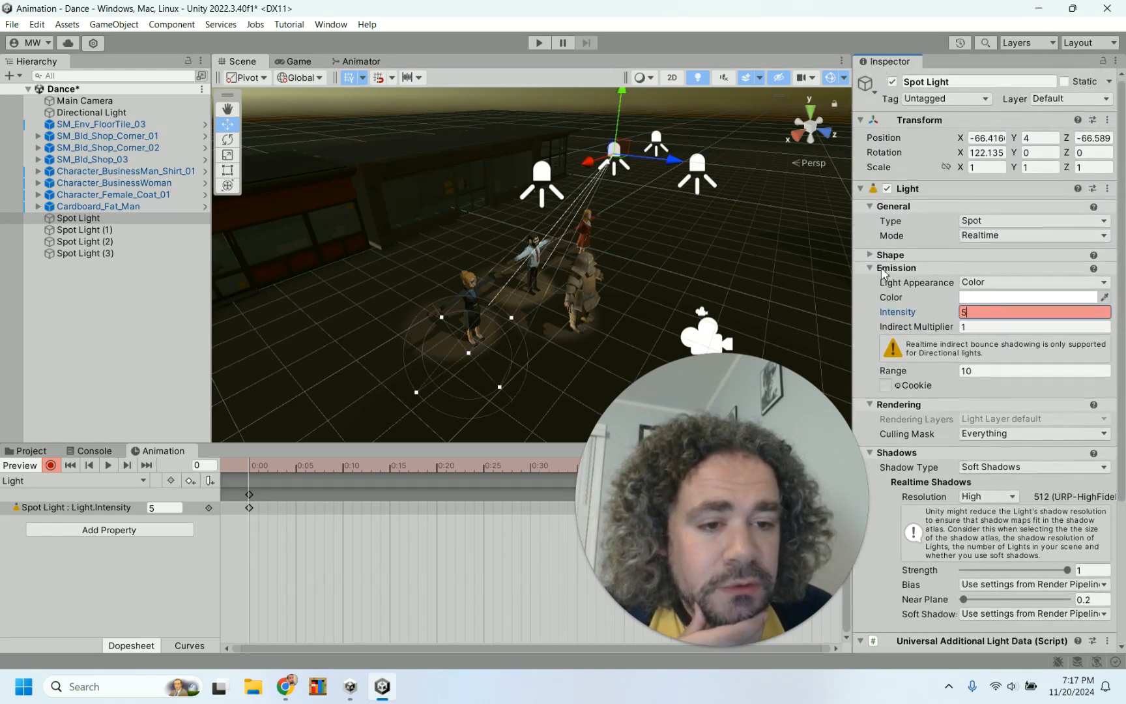
left_click(871, 256)
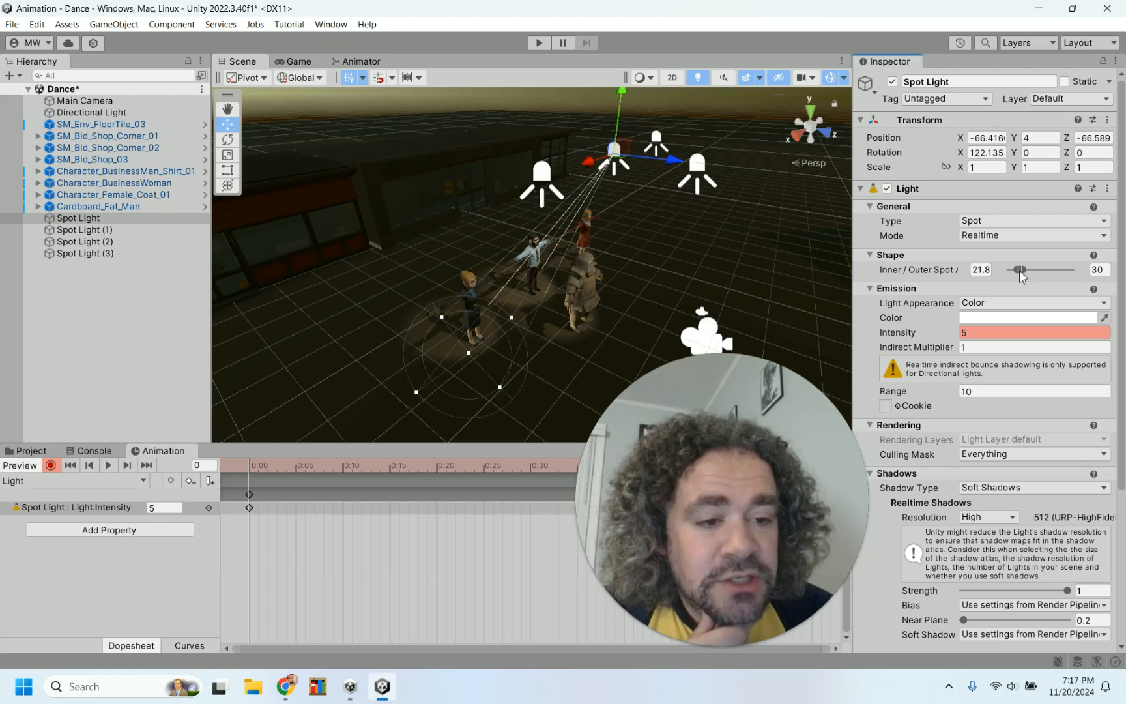
mouse_move(1021, 276)
left_mouse_down()
mouse_move(1031, 274)
mouse_move(1020, 273)
left_mouse_up()
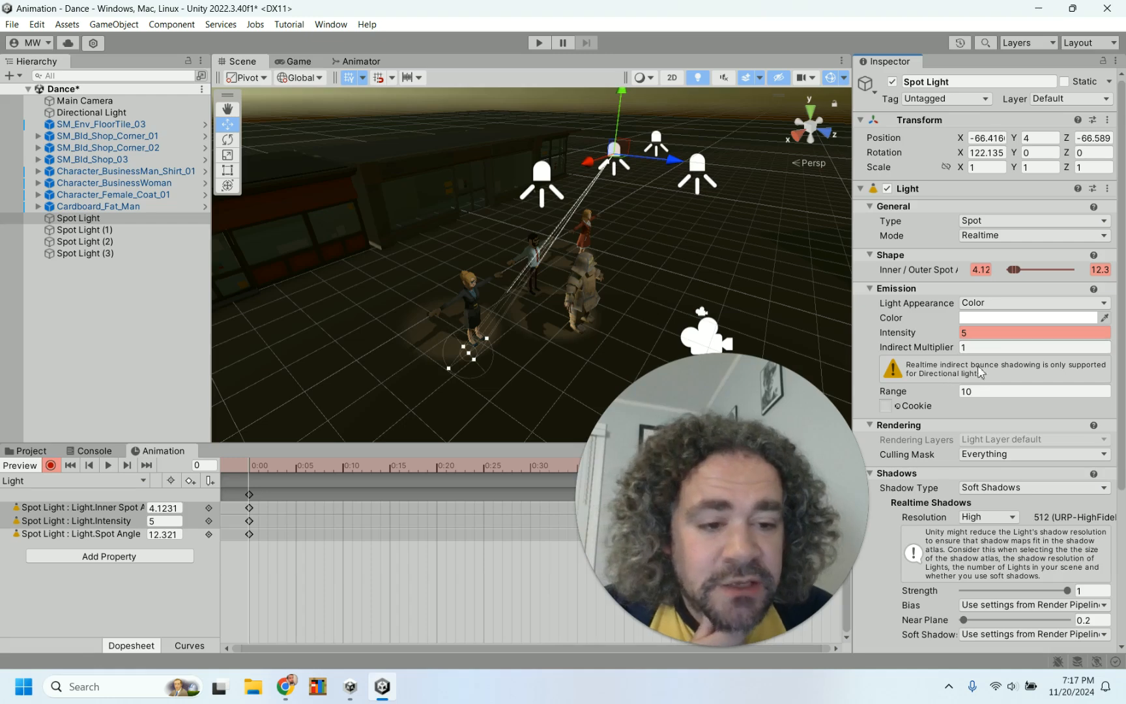
At frame 10, widen the spot light's inner/outer angles to about 27.1 and 35.3
left_click(807, 492)
left_click_drag(807, 490, 792, 164)
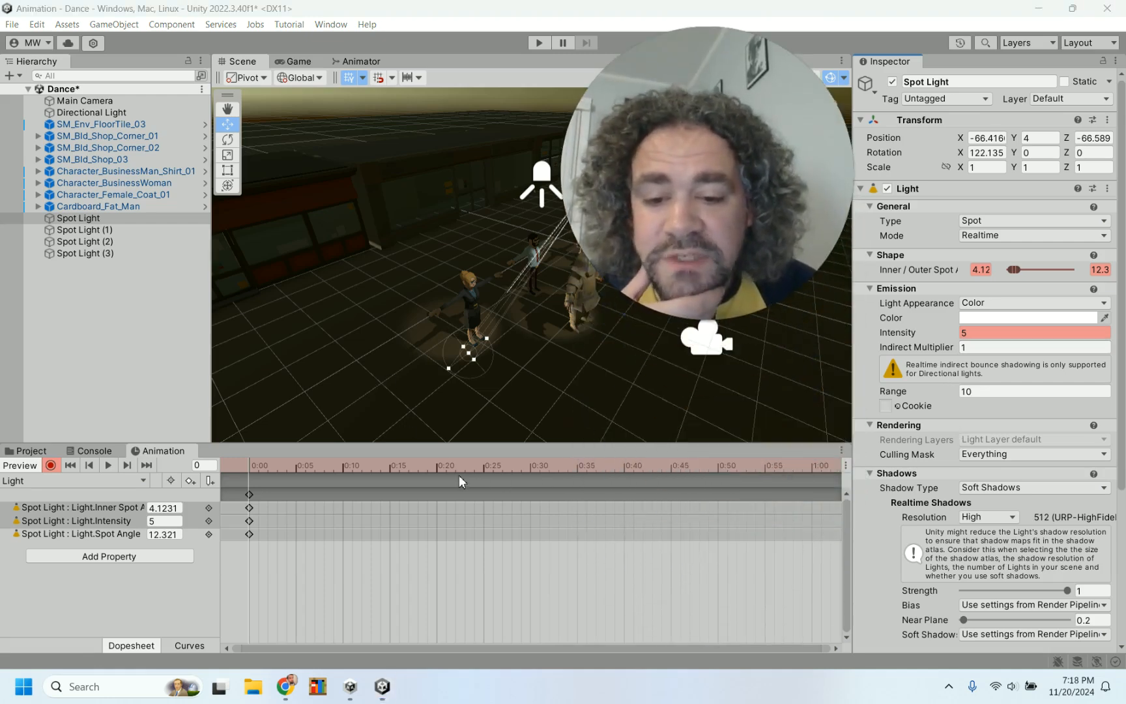
left_click(436, 466)
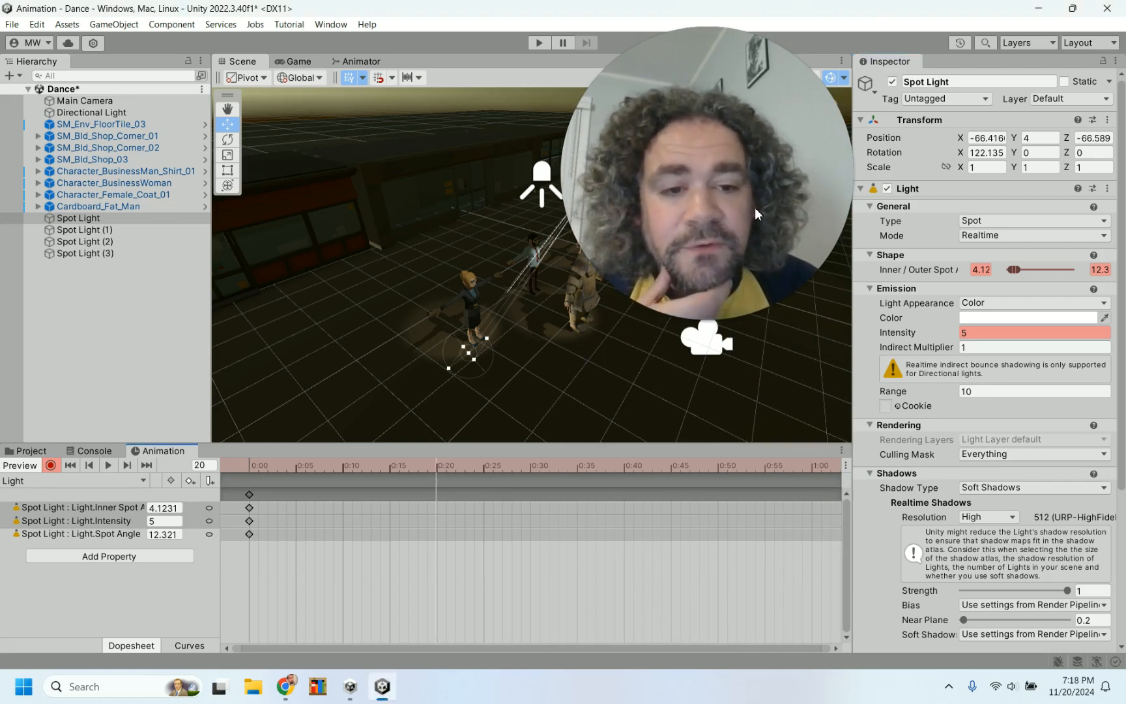
left_click(343, 467)
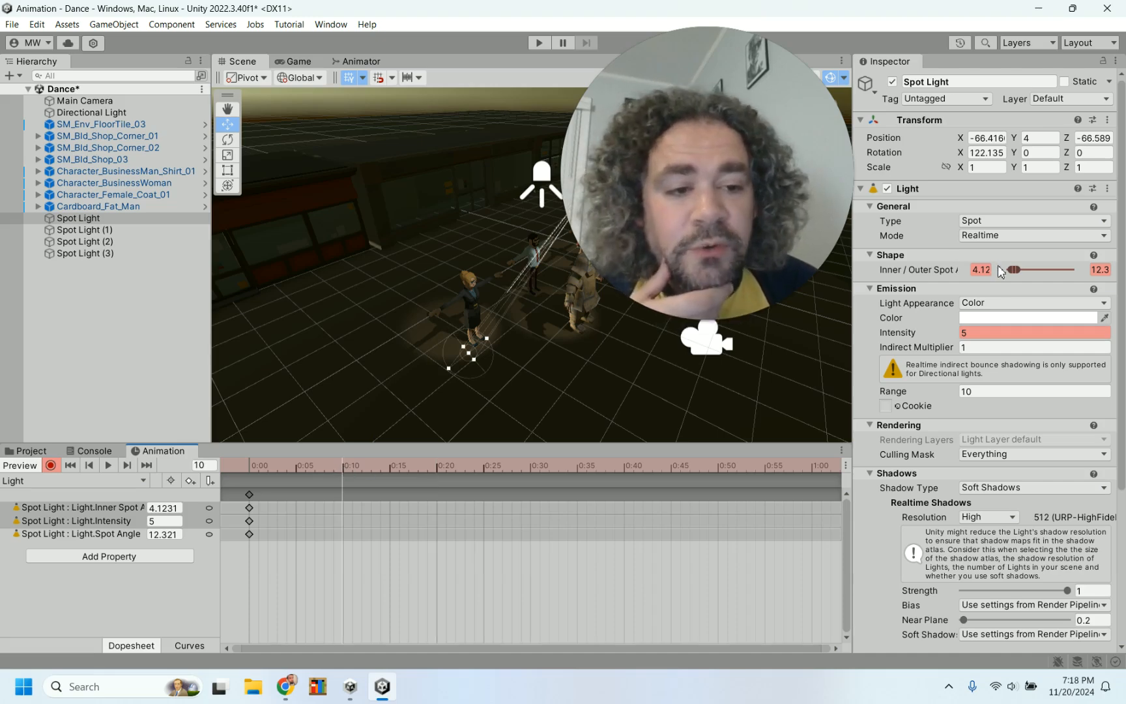
left_click_drag(1014, 269, 1020, 270)
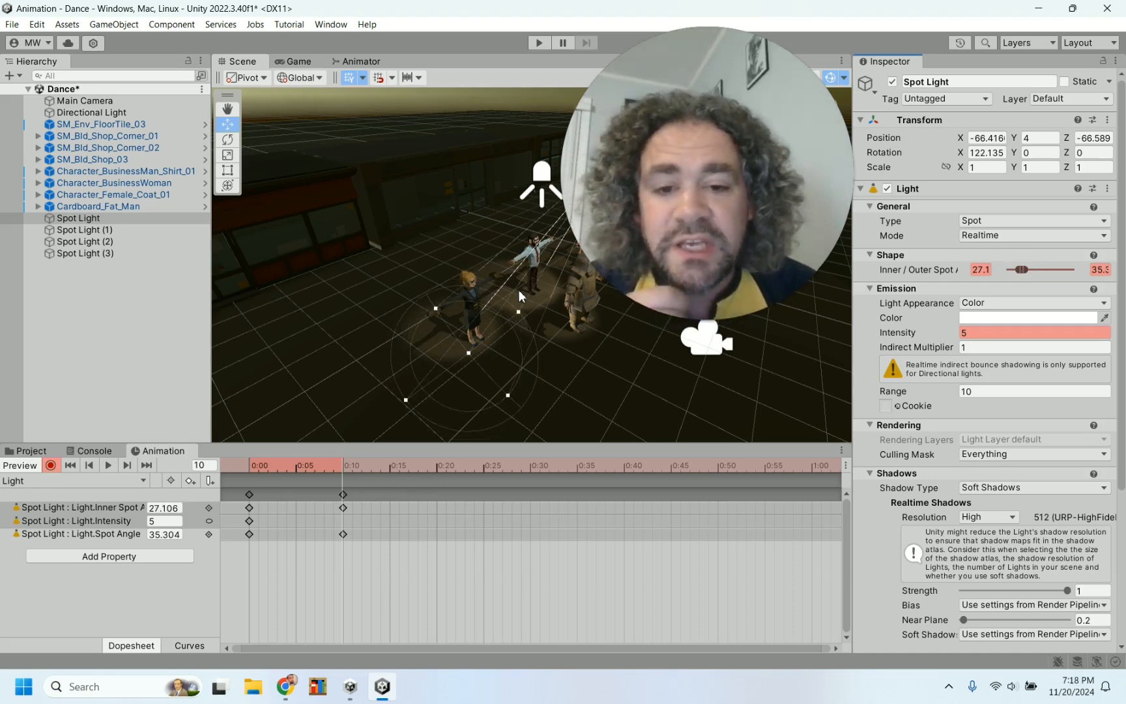
Move the spot angle keyframe from frame 10 to about frame 30 on the timeline
left_click_drag(713, 179, 211, 187)
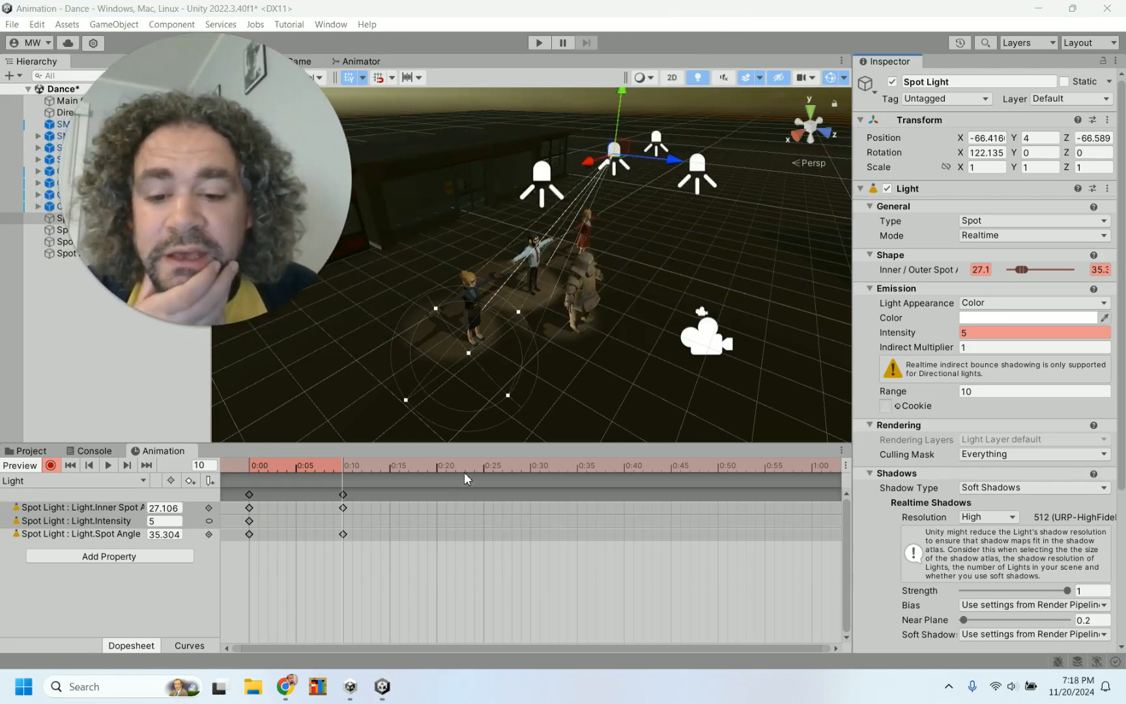
scroll(592, 521, "down", 4)
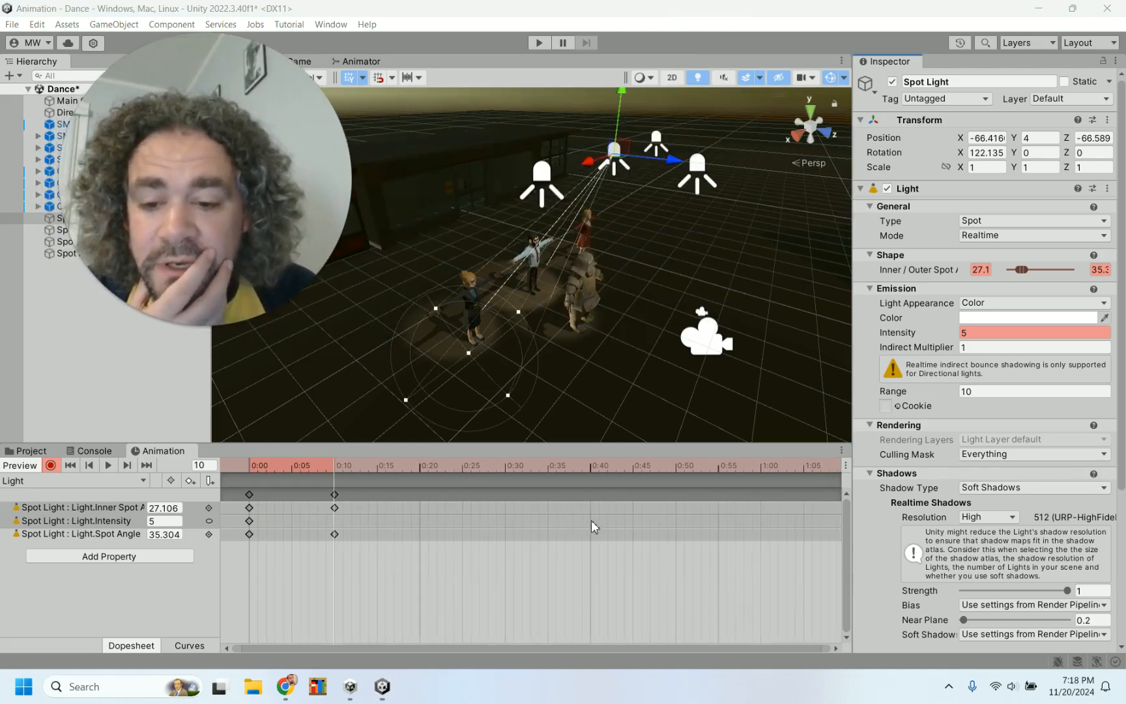
scroll(592, 520, "down", 2)
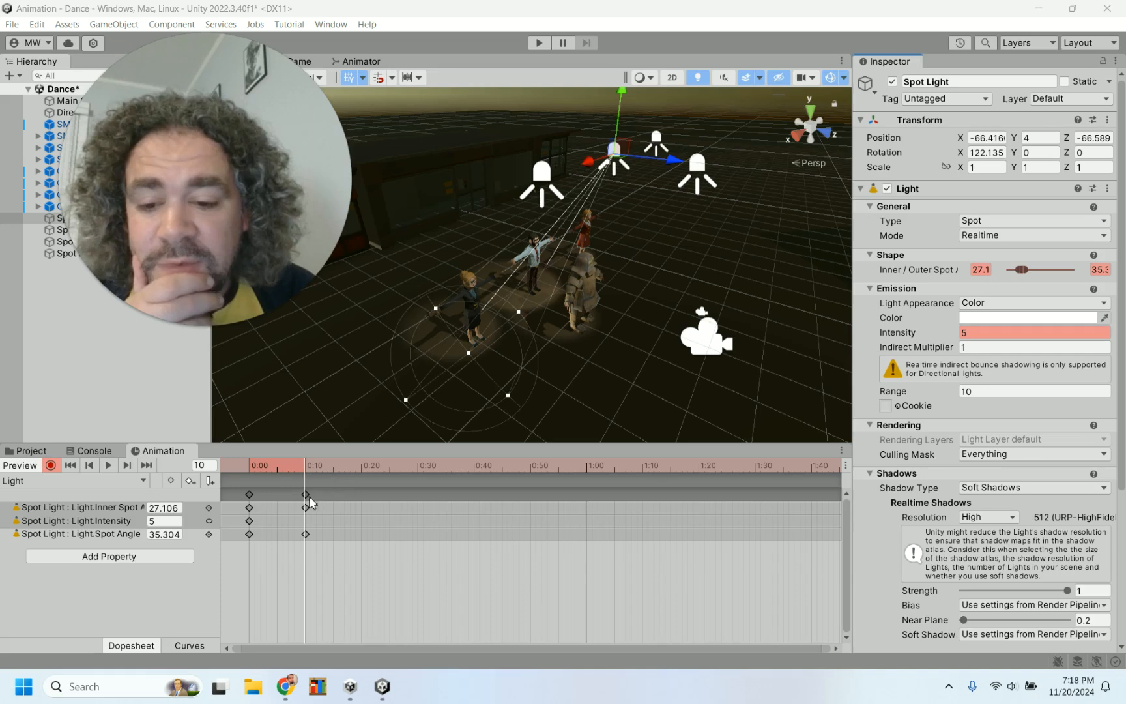
left_click_drag(306, 496, 319, 499)
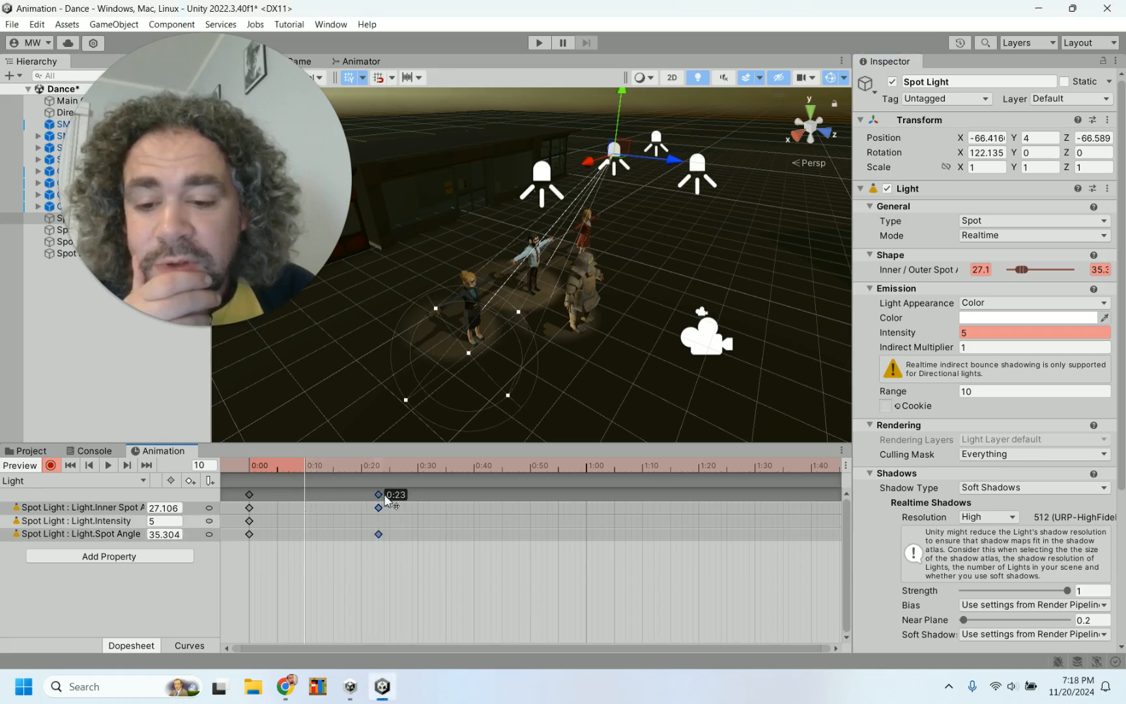
left_click_drag(419, 494, 418, 499)
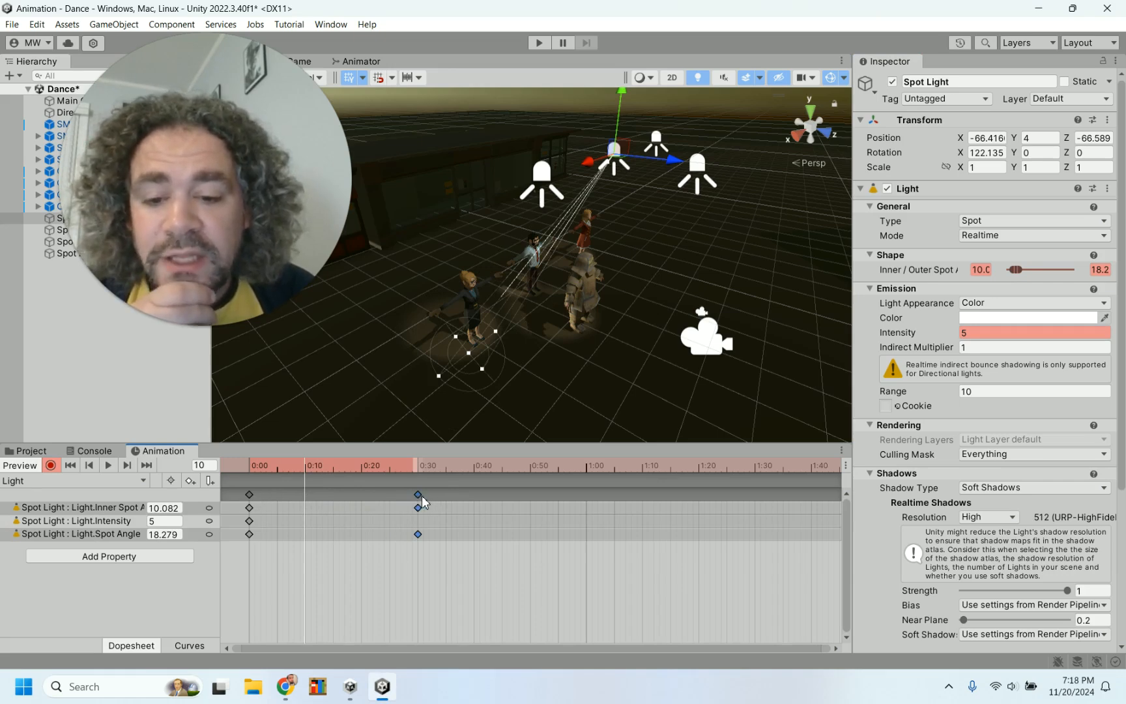
At frame 60, change the spot light's color to red FF6464
left_click(586, 466)
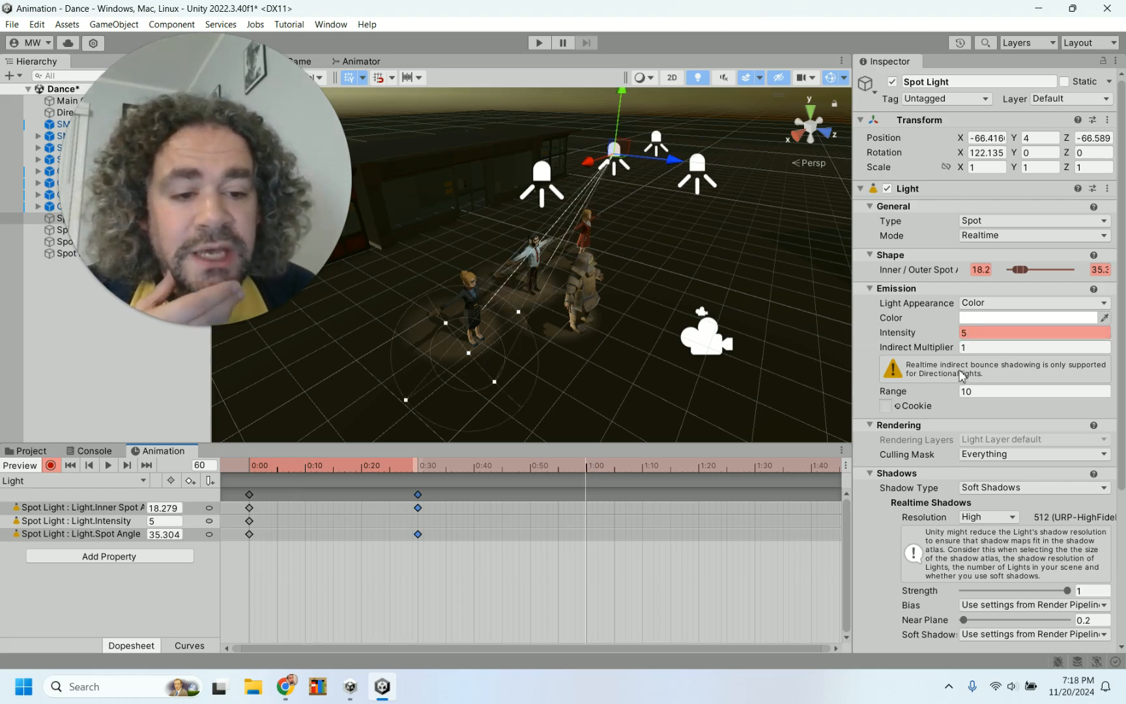
left_click(1009, 316)
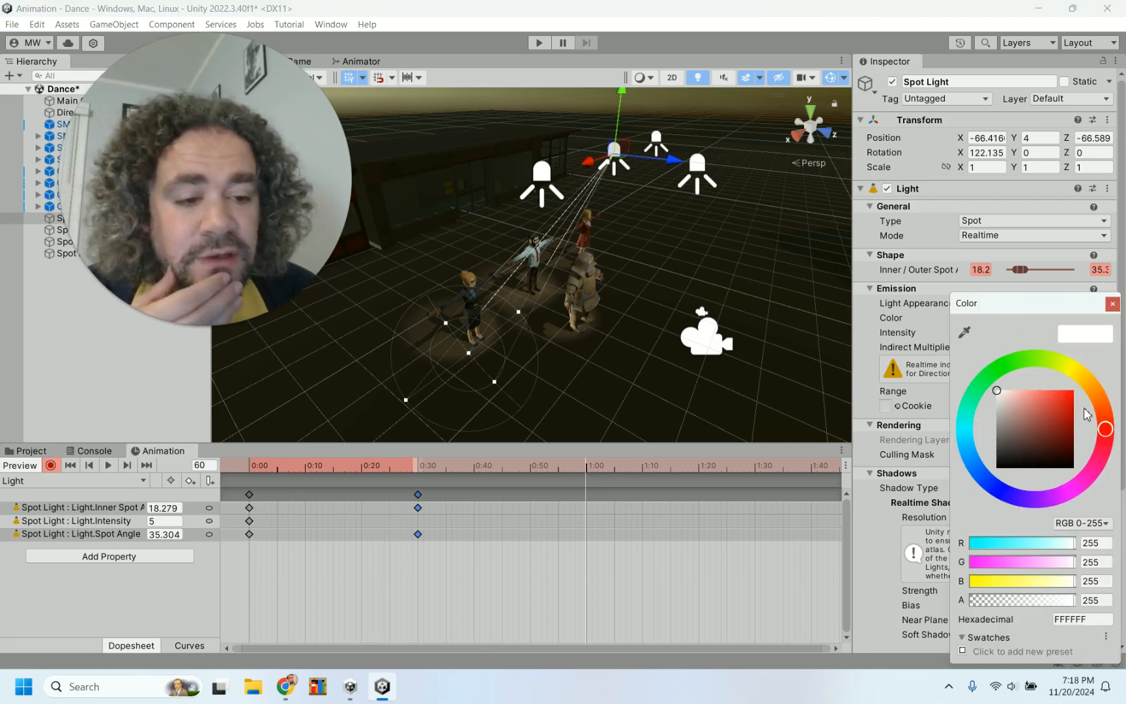
left_click_drag(1066, 403, 1081, 382)
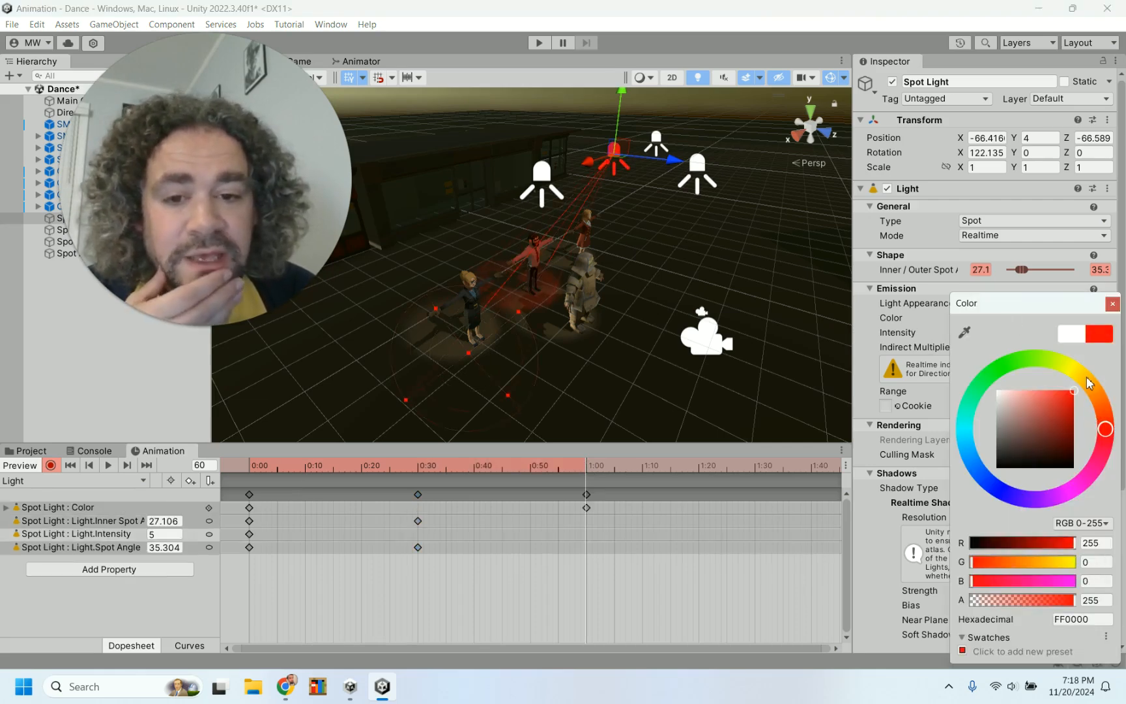
left_click(1043, 393)
mouse_move(1043, 393)
left_mouse_down()
mouse_move(1072, 390)
mouse_move(1037, 390)
mouse_move(1045, 378)
left_mouse_up()
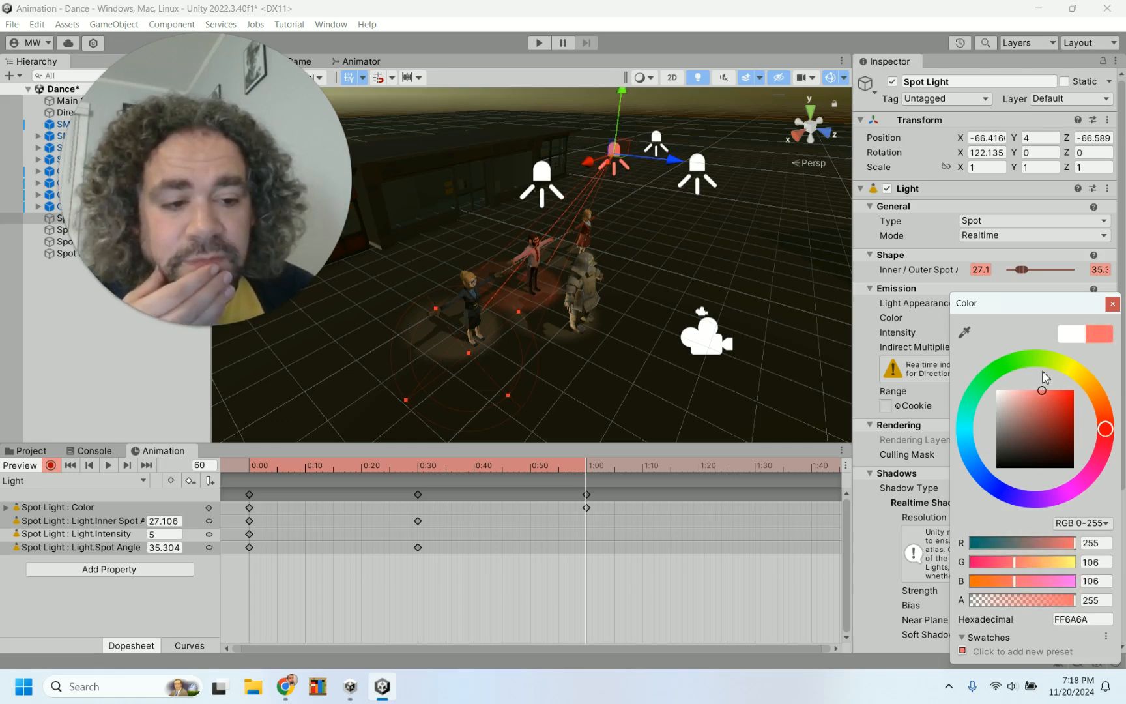
left_click(1113, 304)
At frame 120, change the spot light's color to blue 648FFF
scroll(652, 532, "down", 5)
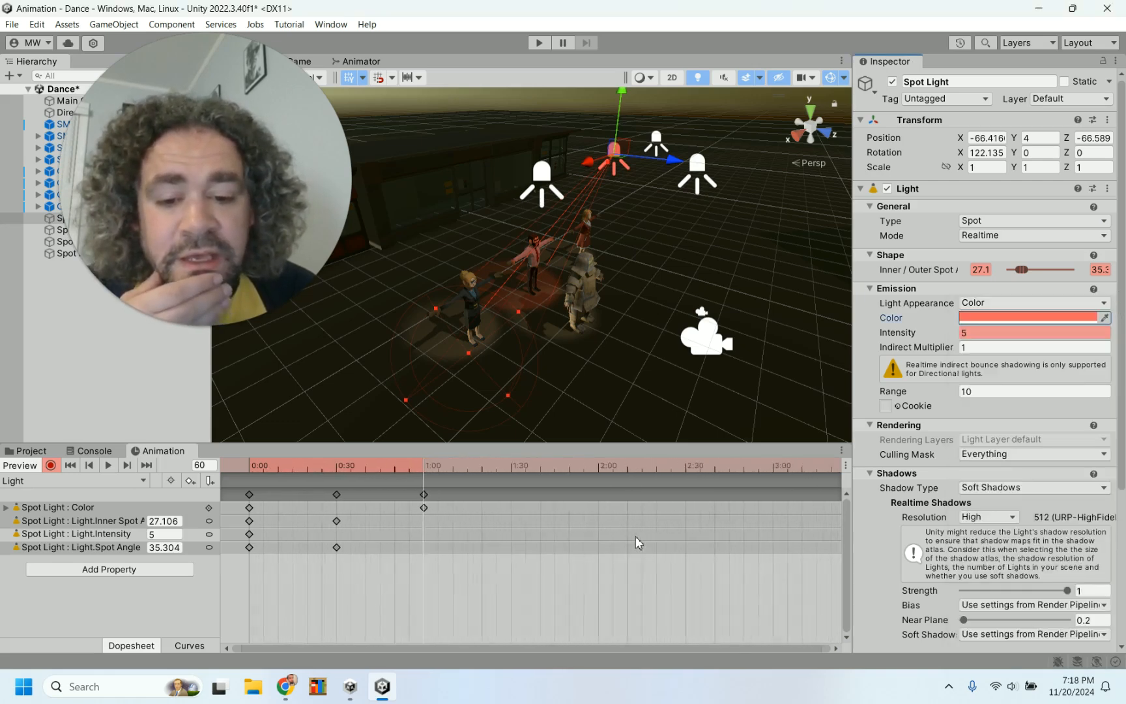
left_click(566, 466)
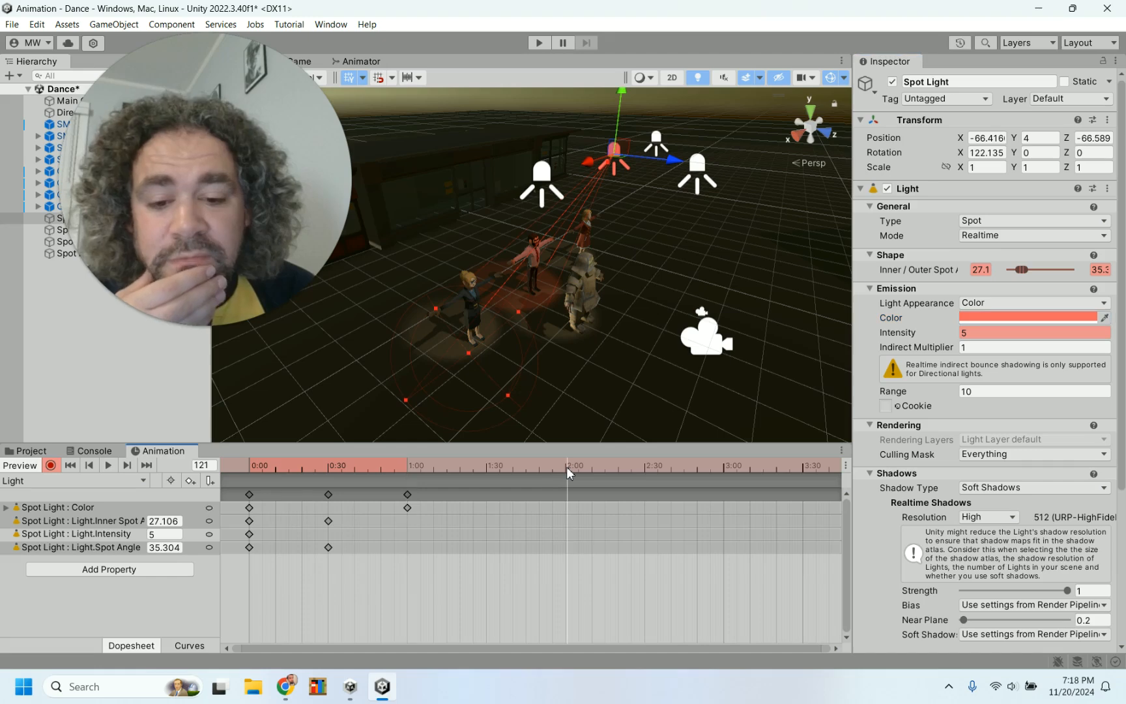
left_click(565, 469)
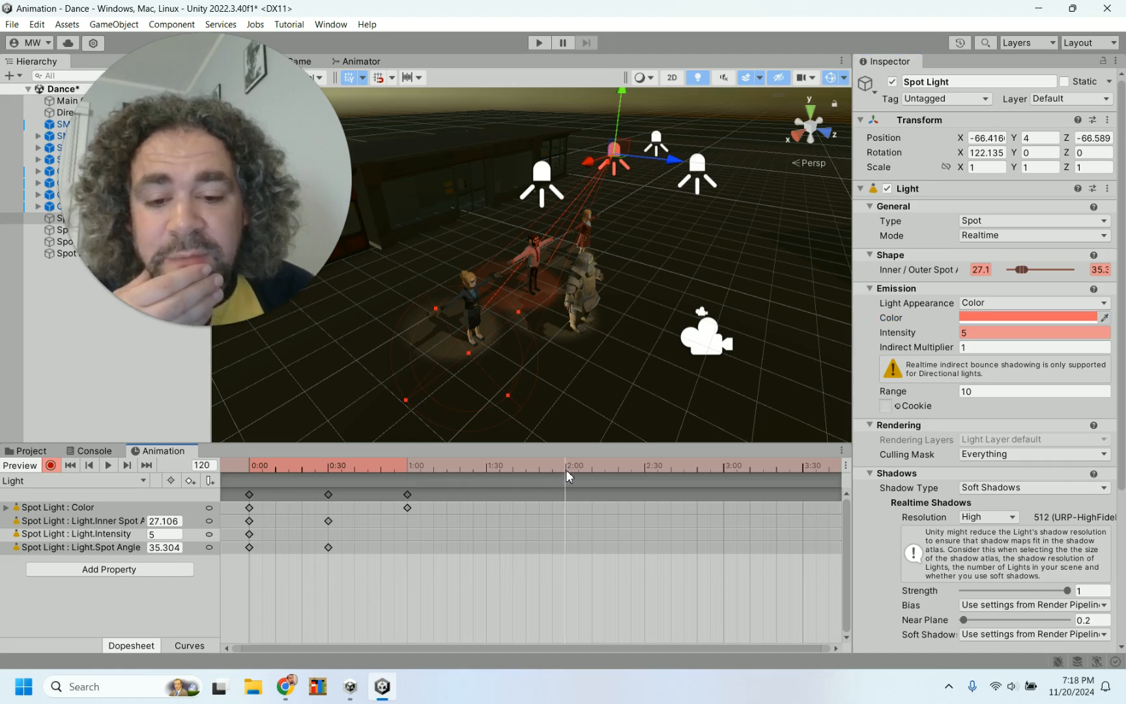
left_click(1008, 318)
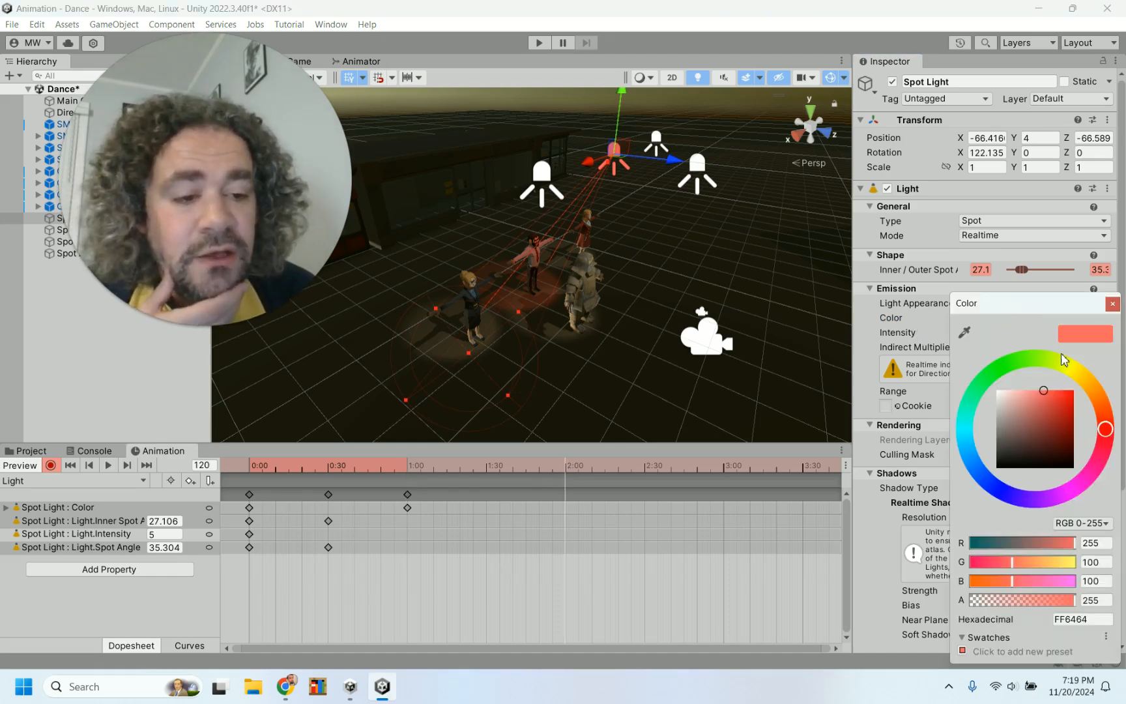
left_click(984, 485)
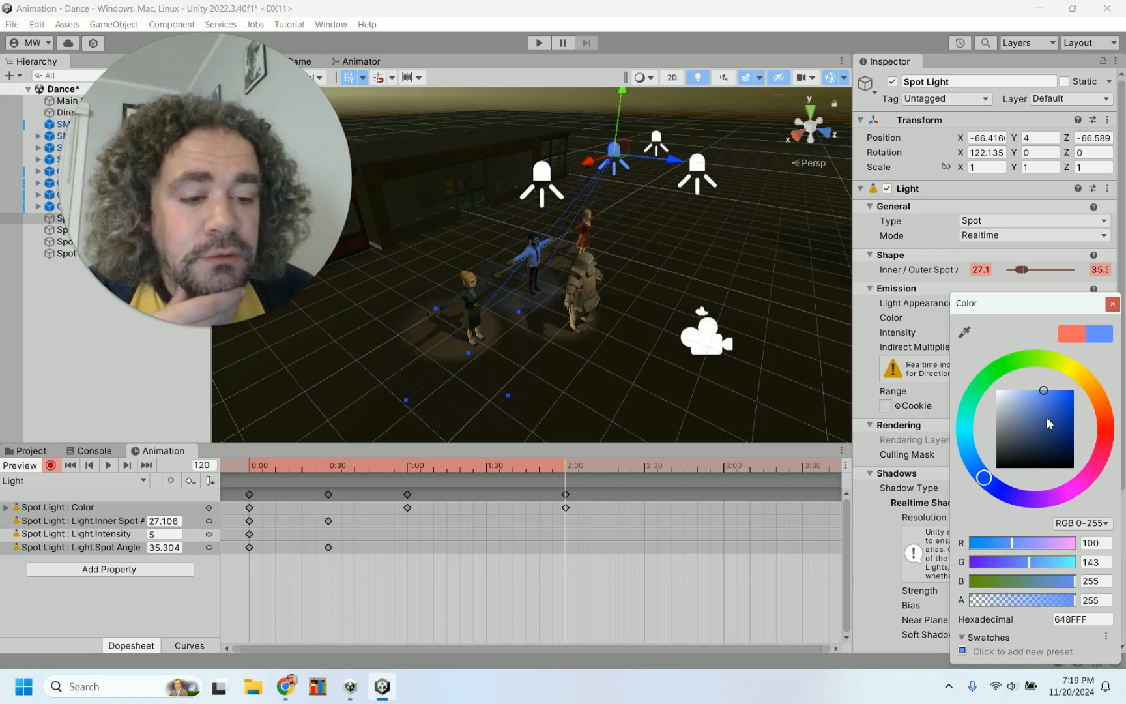
Lighten the spot light's frame-120 blue color to 81A4FF and close the color picker
left_click_drag(1054, 400, 1037, 394)
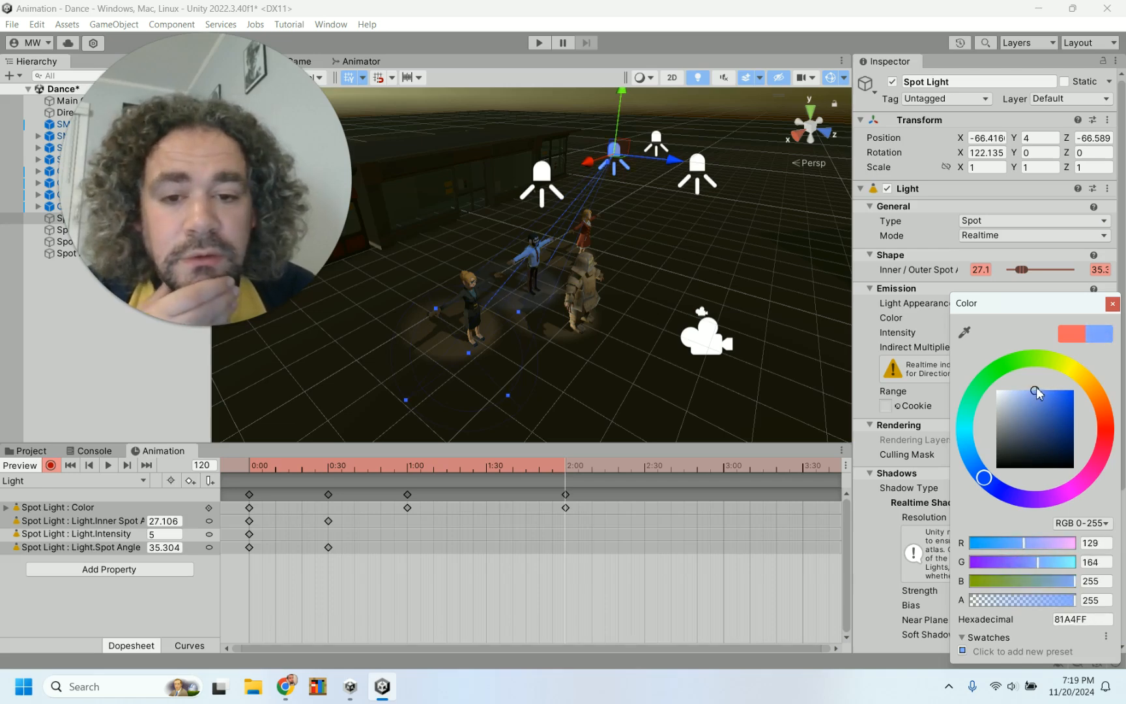
left_click_drag(1045, 392, 1048, 390)
left_click(1112, 305)
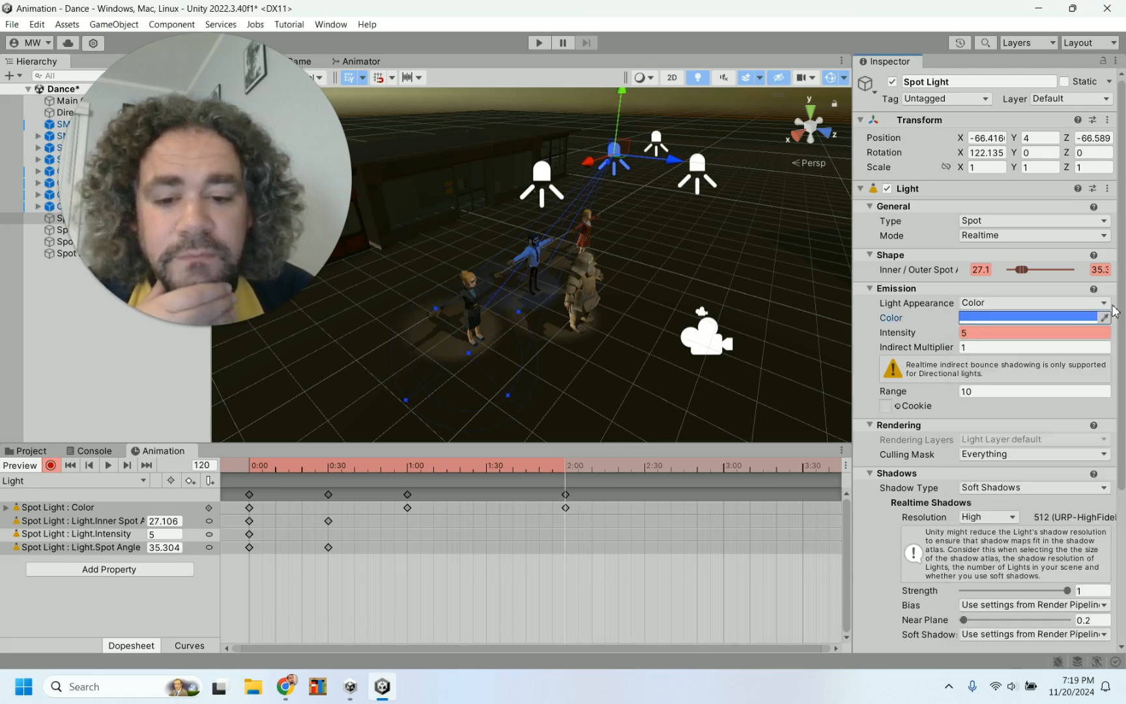
At frame 180, change the spot light's color to green 54FF71
left_click(724, 467)
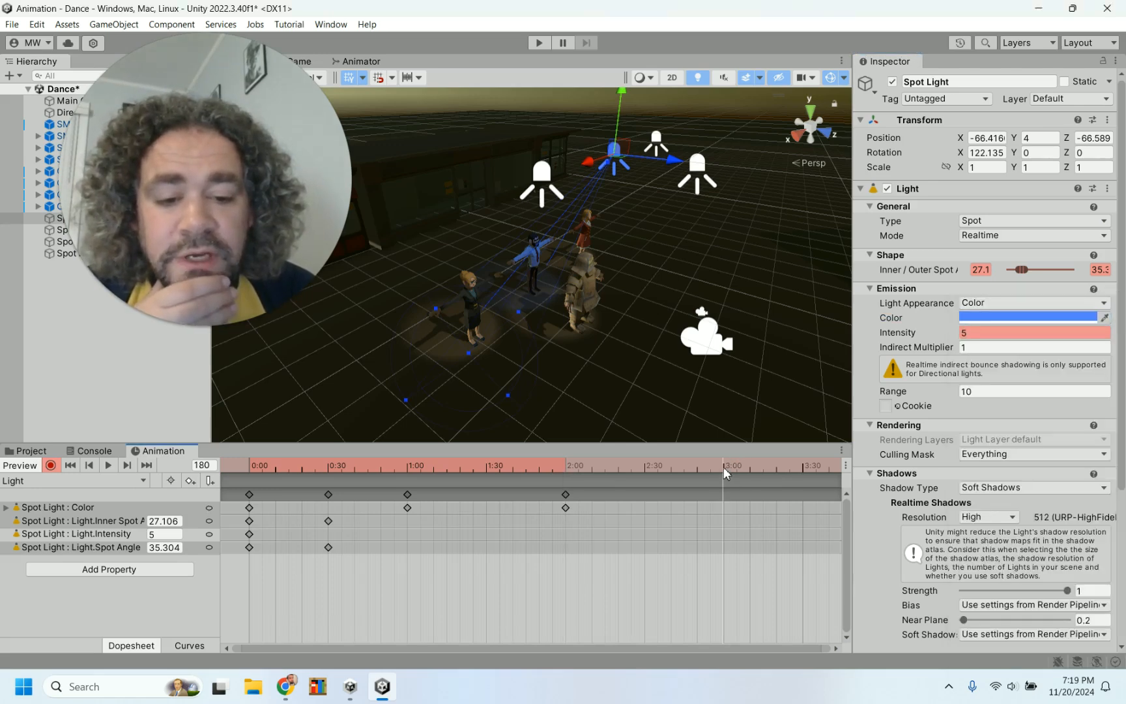
left_click(1021, 318)
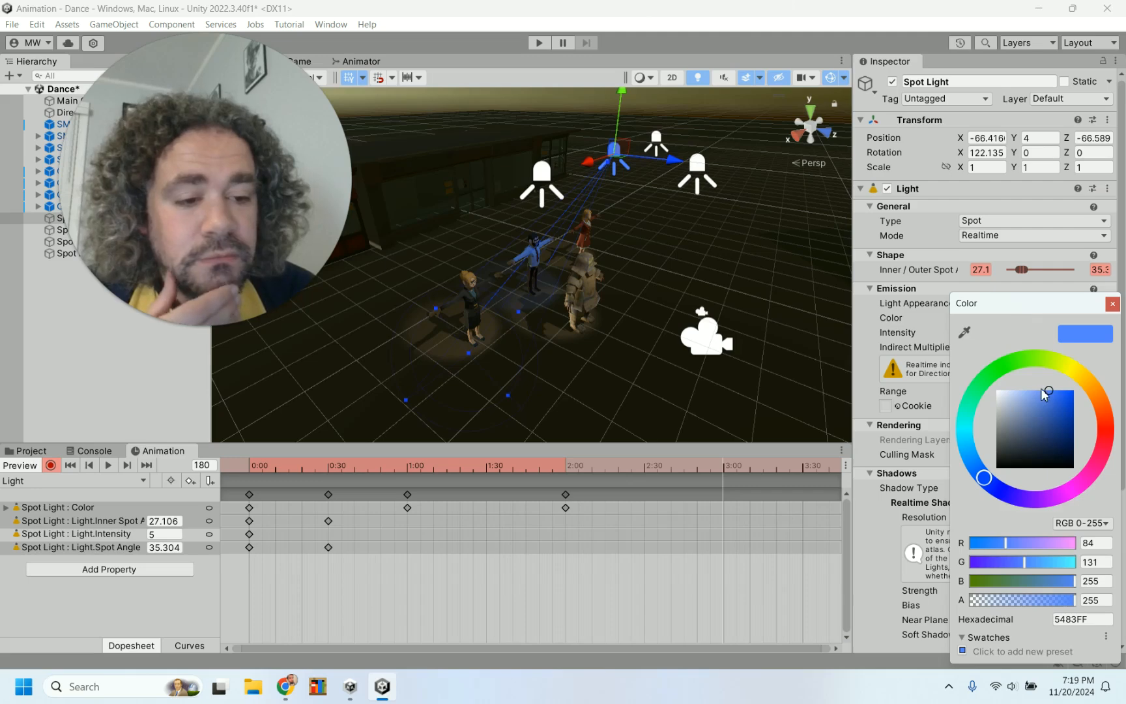
left_click(991, 377)
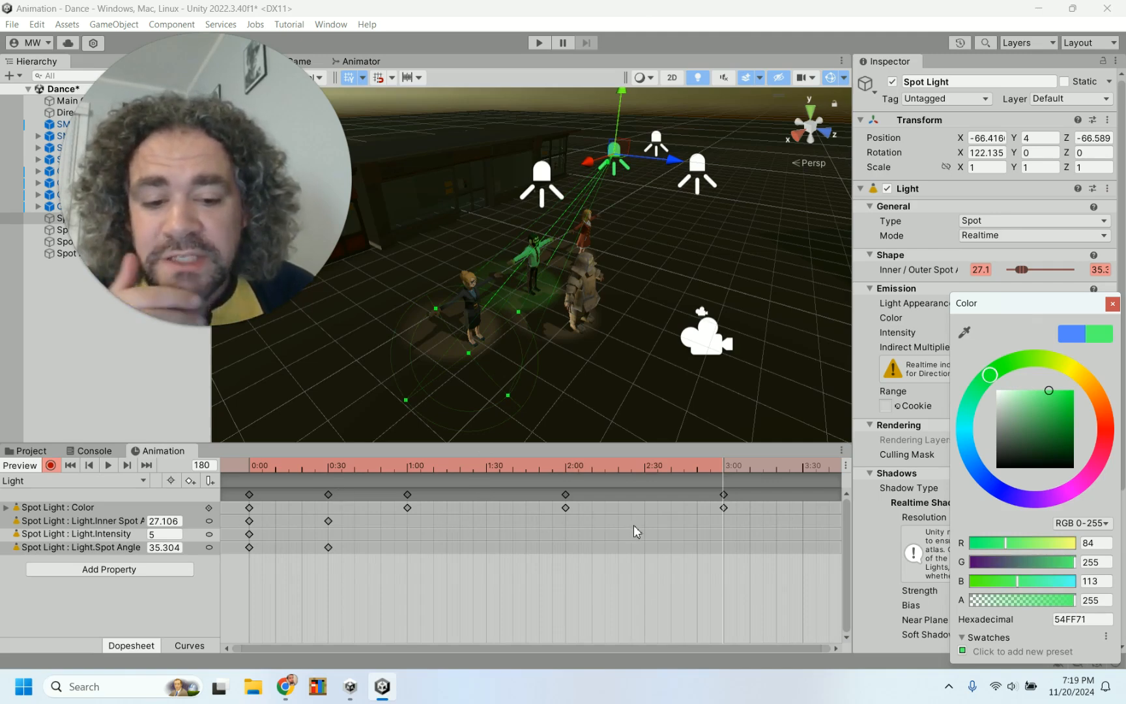
scroll(710, 565, "down", 5)
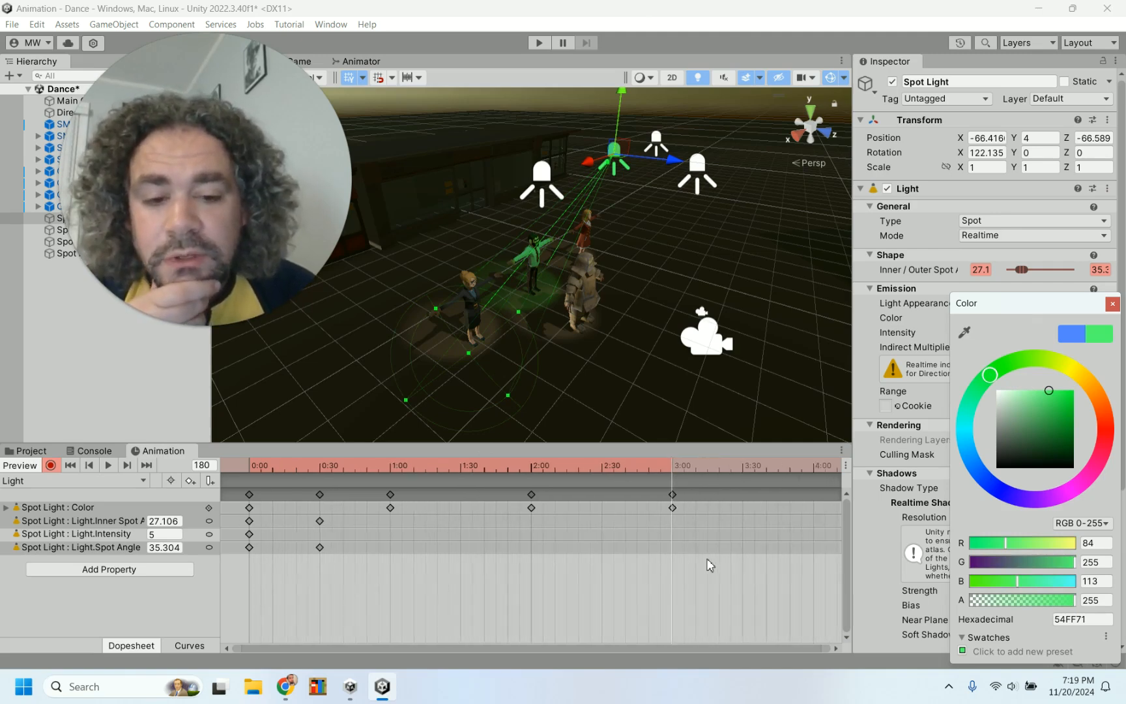
scroll(710, 565, "down", 1)
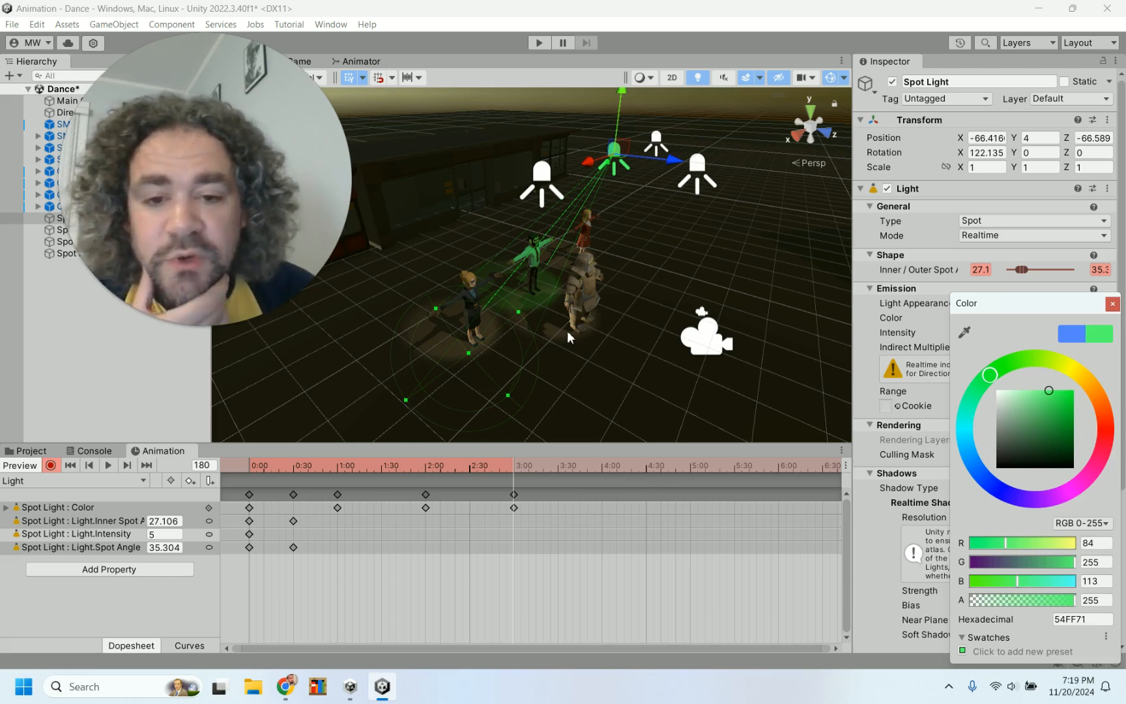
left_click(1112, 304)
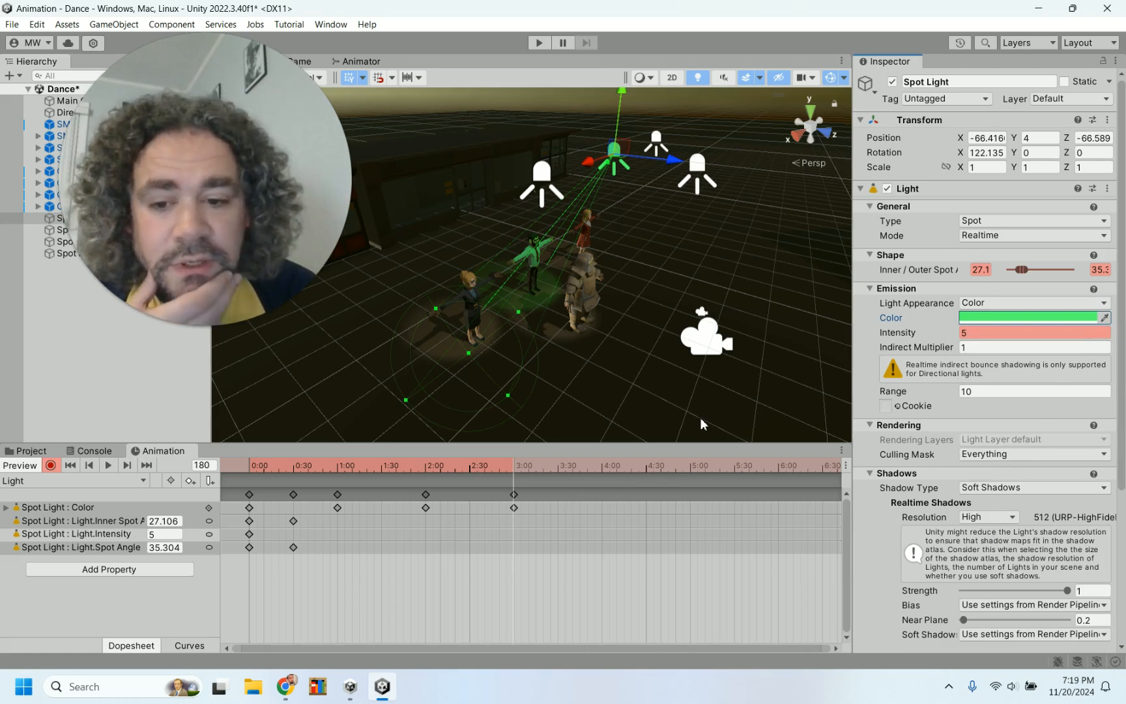
At frame 91, set the spot light's intensity to 1
left_click(382, 467)
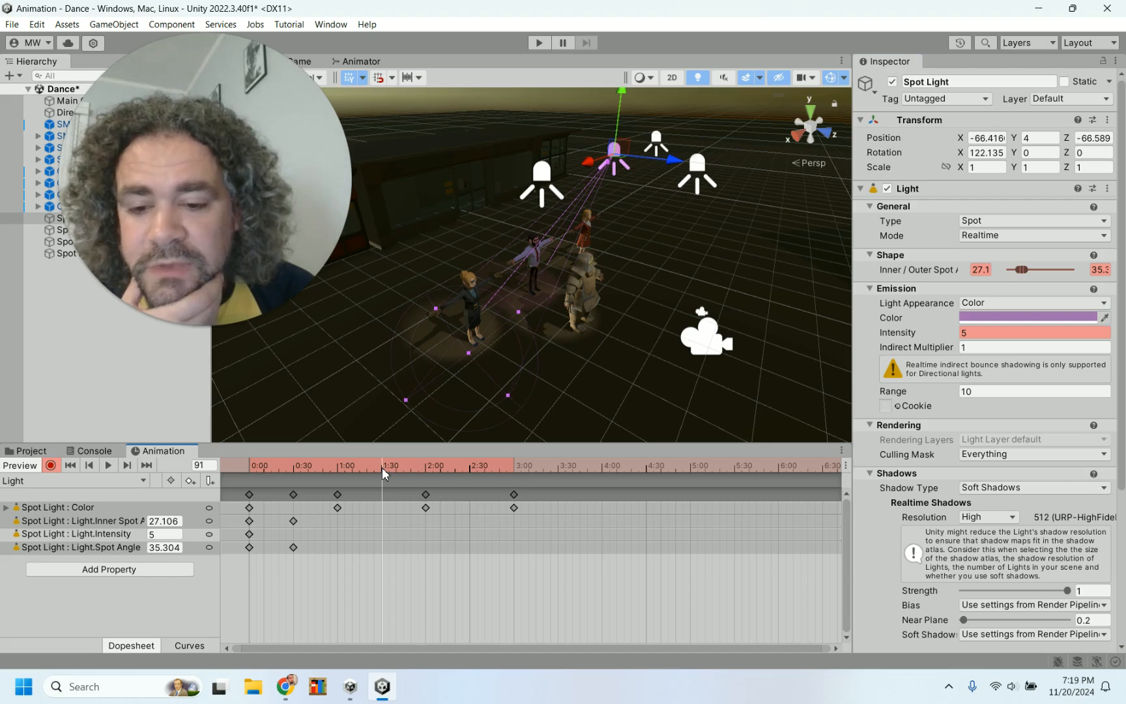
left_click(989, 333)
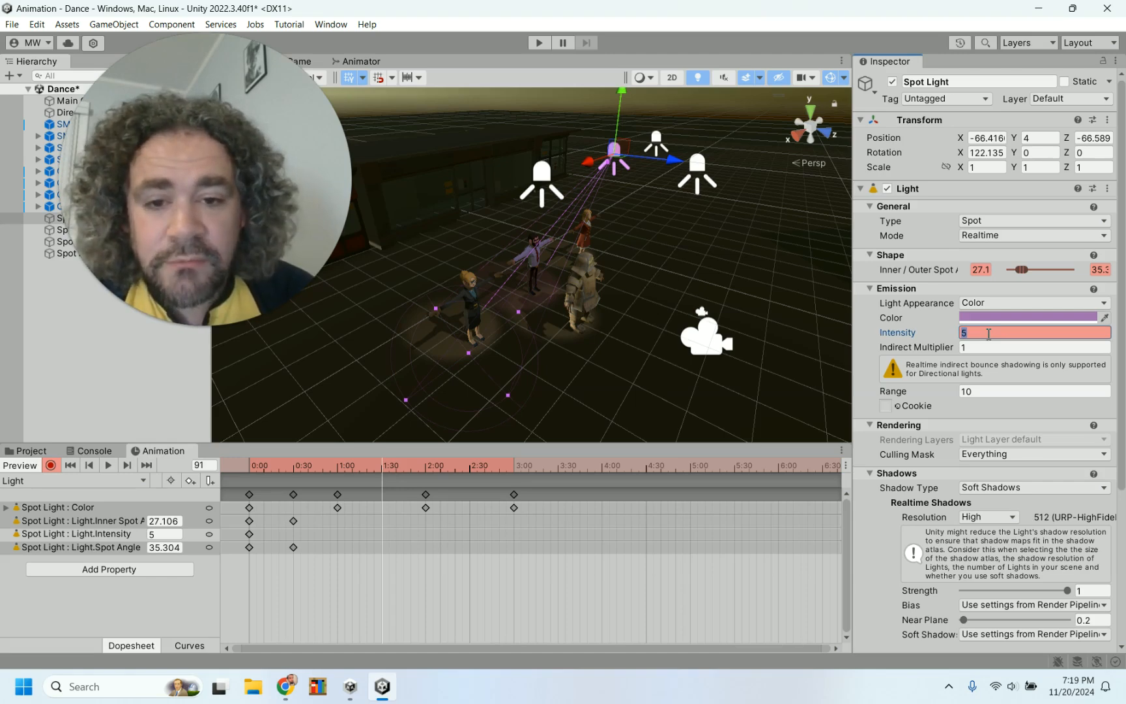
type("1")
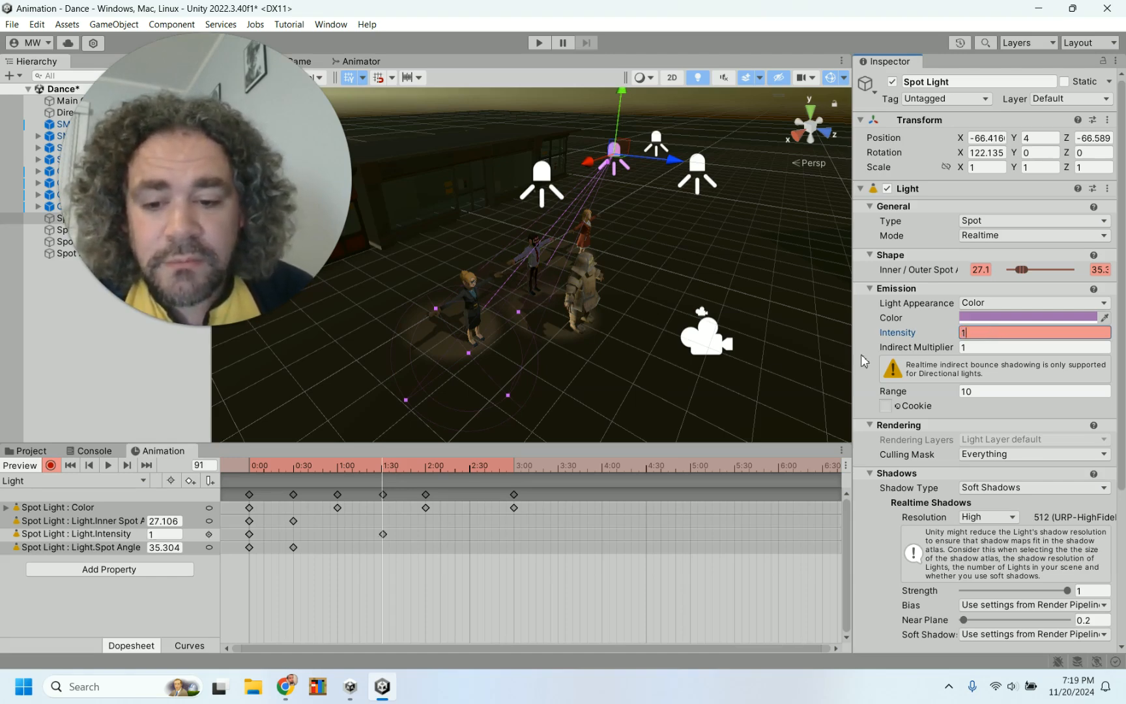
At frame 60, set the spot light's intensity to 5
left_click(470, 469)
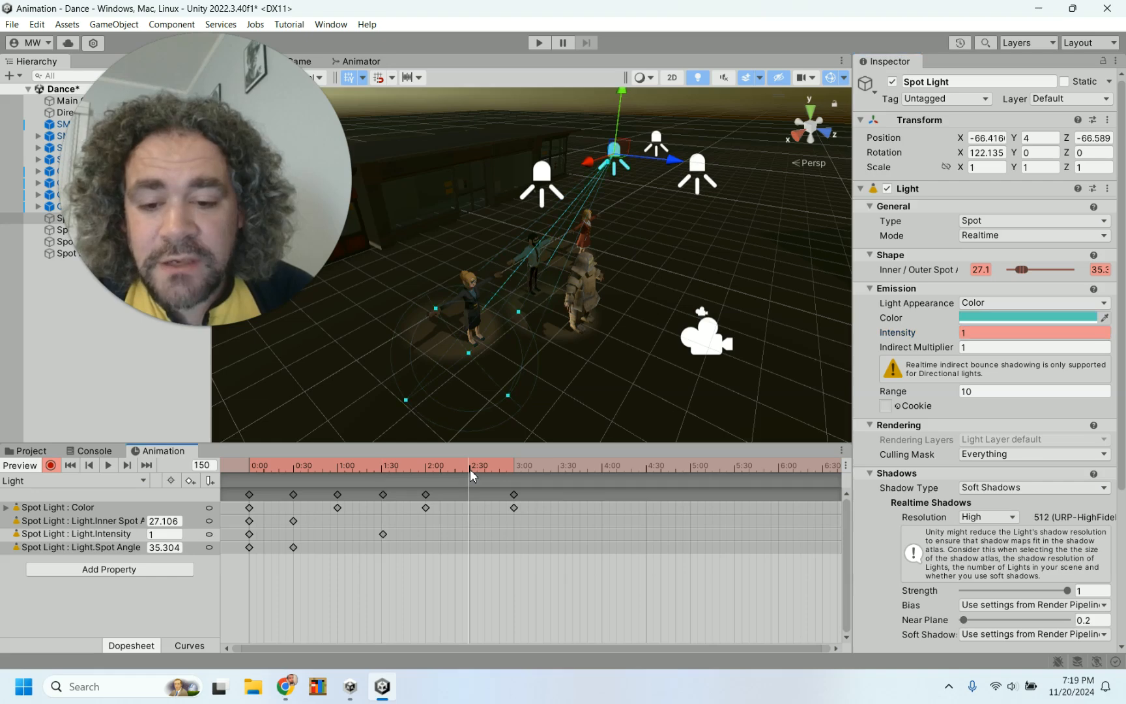
left_click(1000, 333)
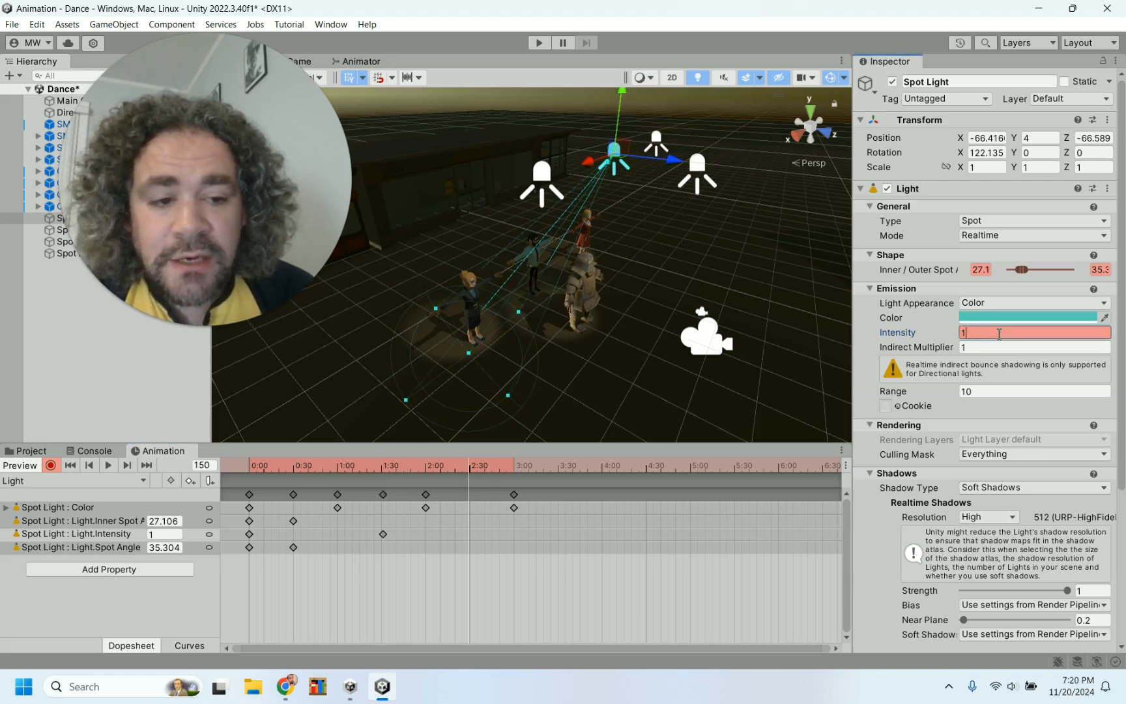
left_click(427, 468)
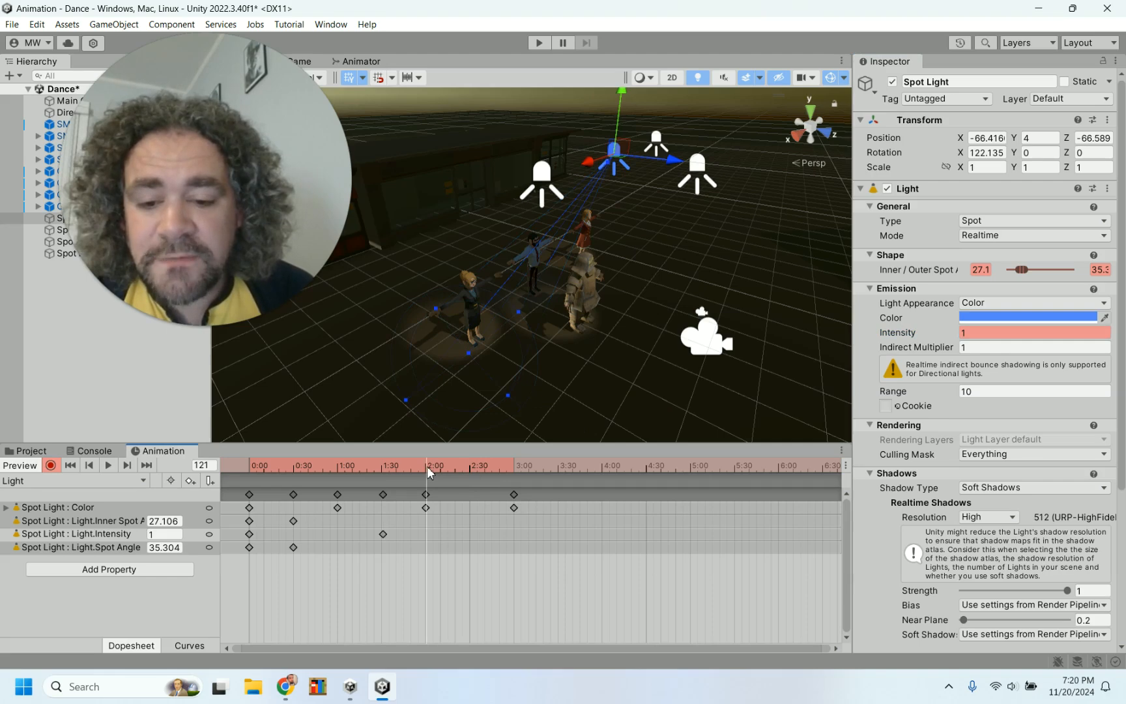
left_click(338, 468)
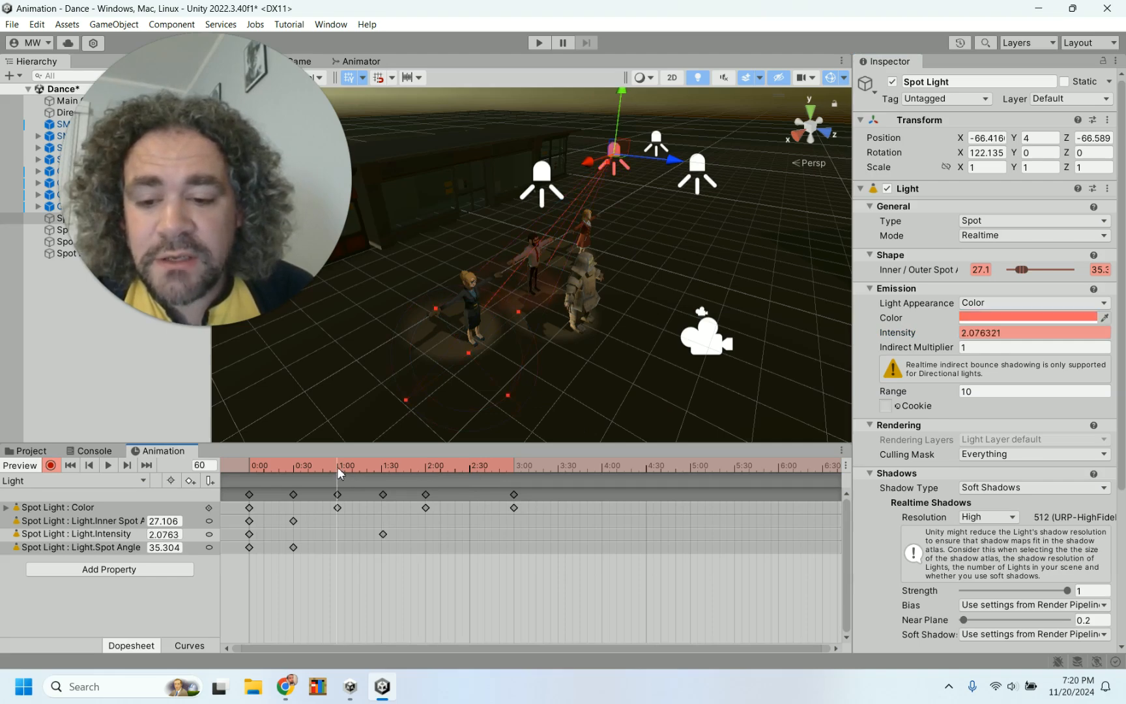
left_click(1008, 333)
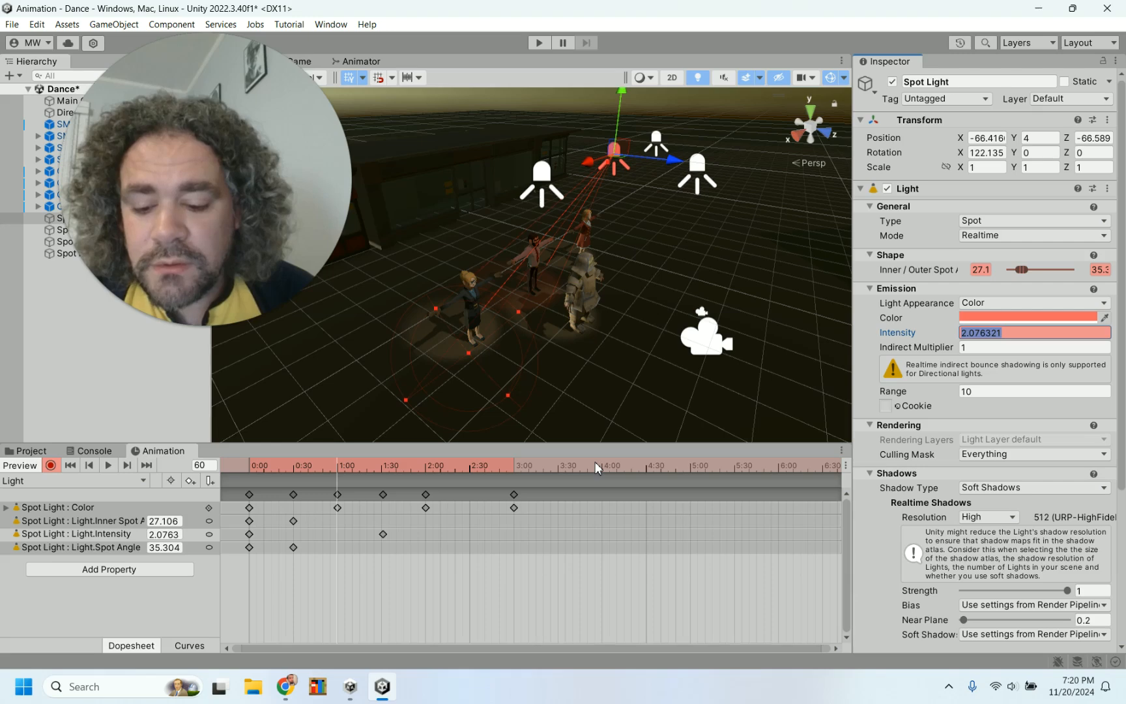
type("5")
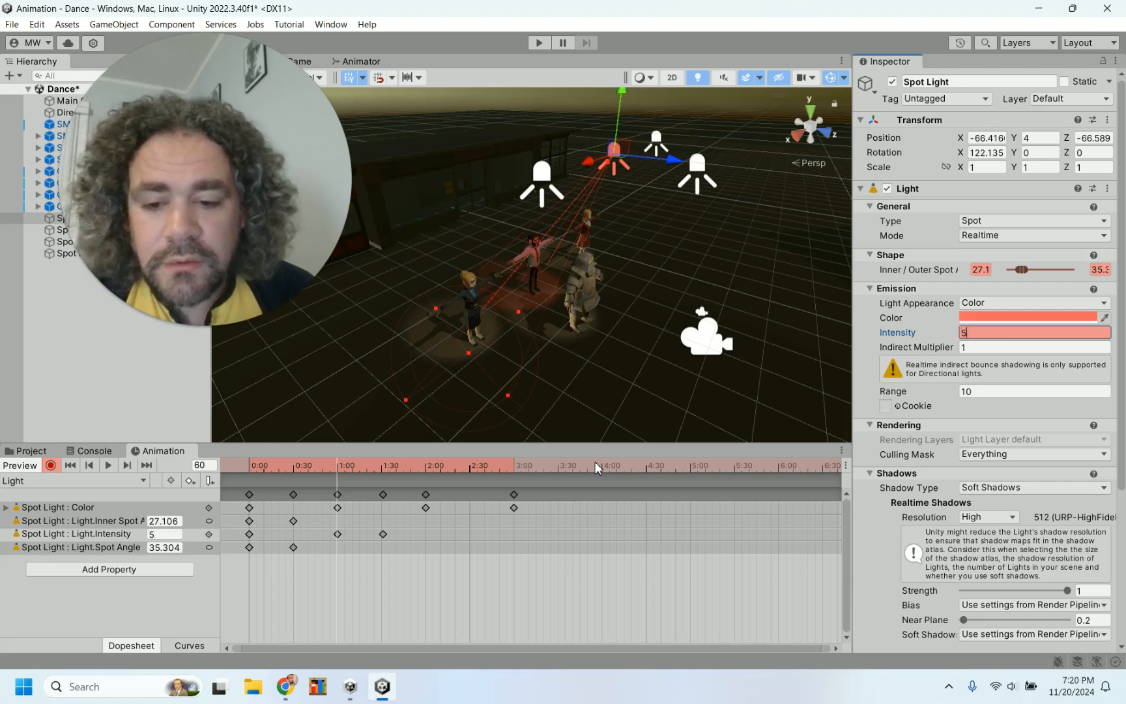
At frame 120, set the spot light's intensity to 5
left_click(424, 468)
left_click(996, 333)
type("1")
key("BackSpace")
type("5")
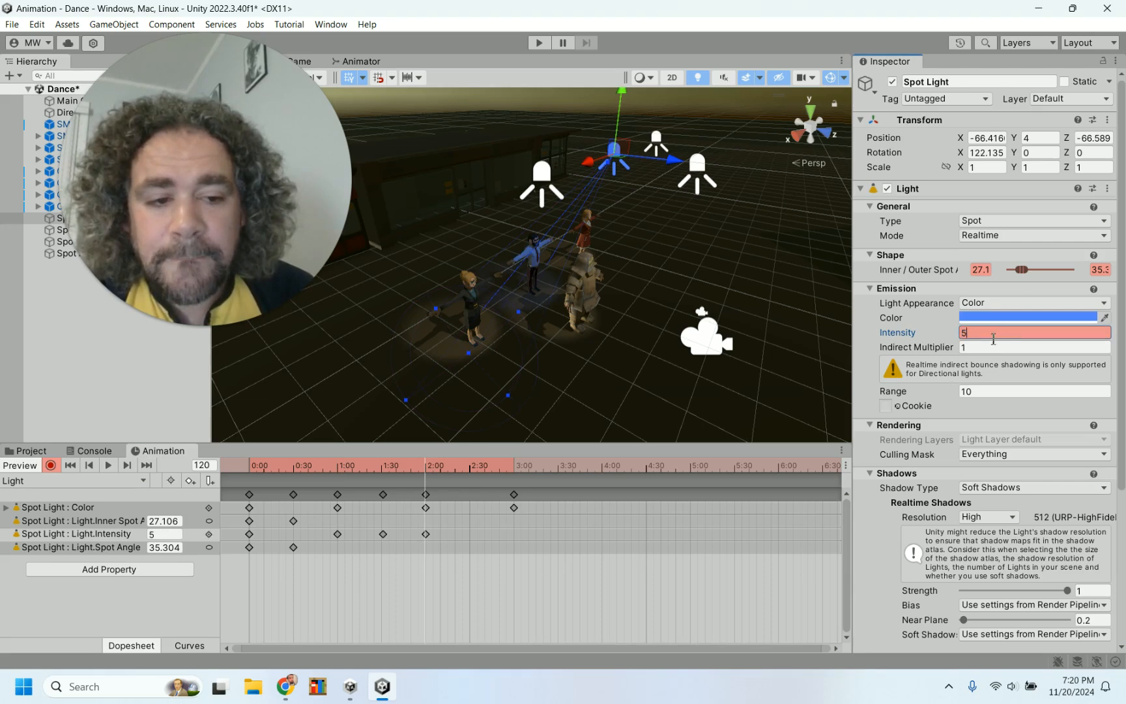
At frame 151, set the spot light's intensity to 1
left_click(471, 470)
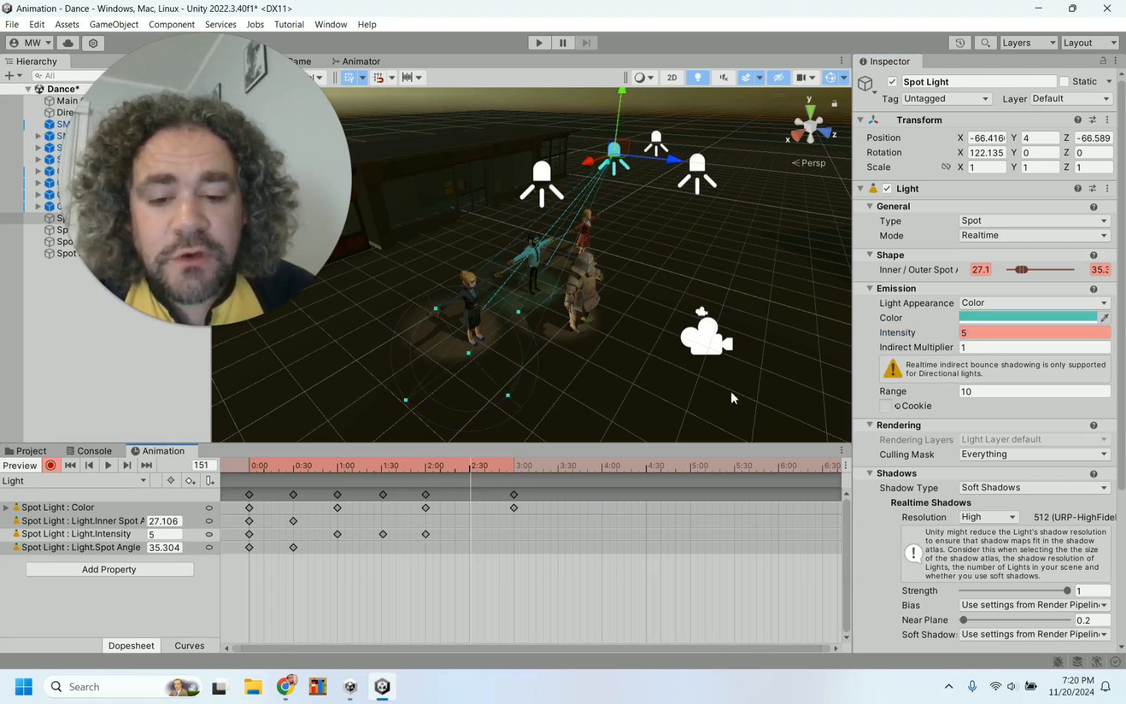
left_click(991, 334)
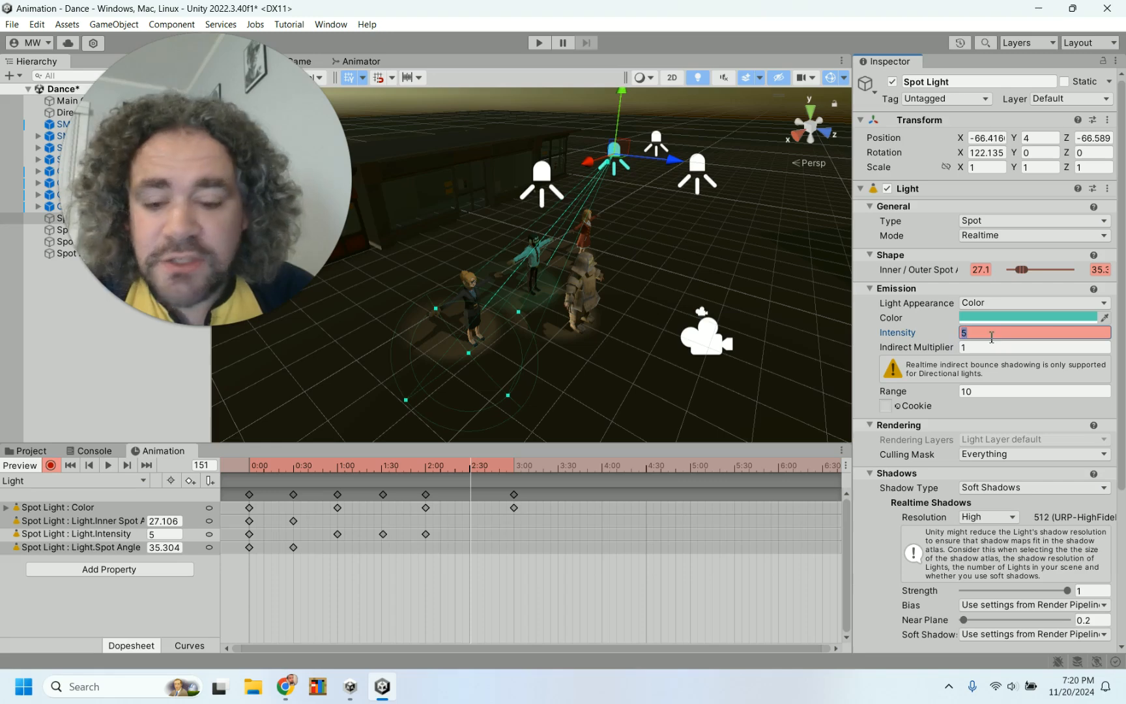
type("1")
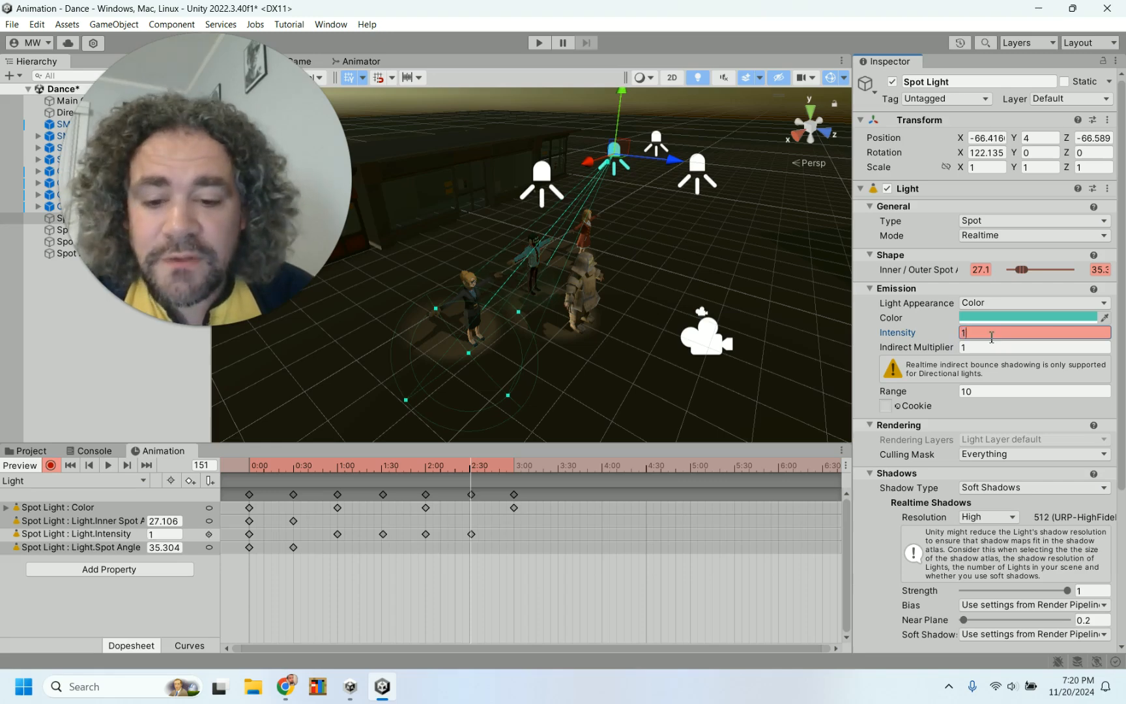
At frame 180, set the spot light's intensity to 5
left_click(515, 467)
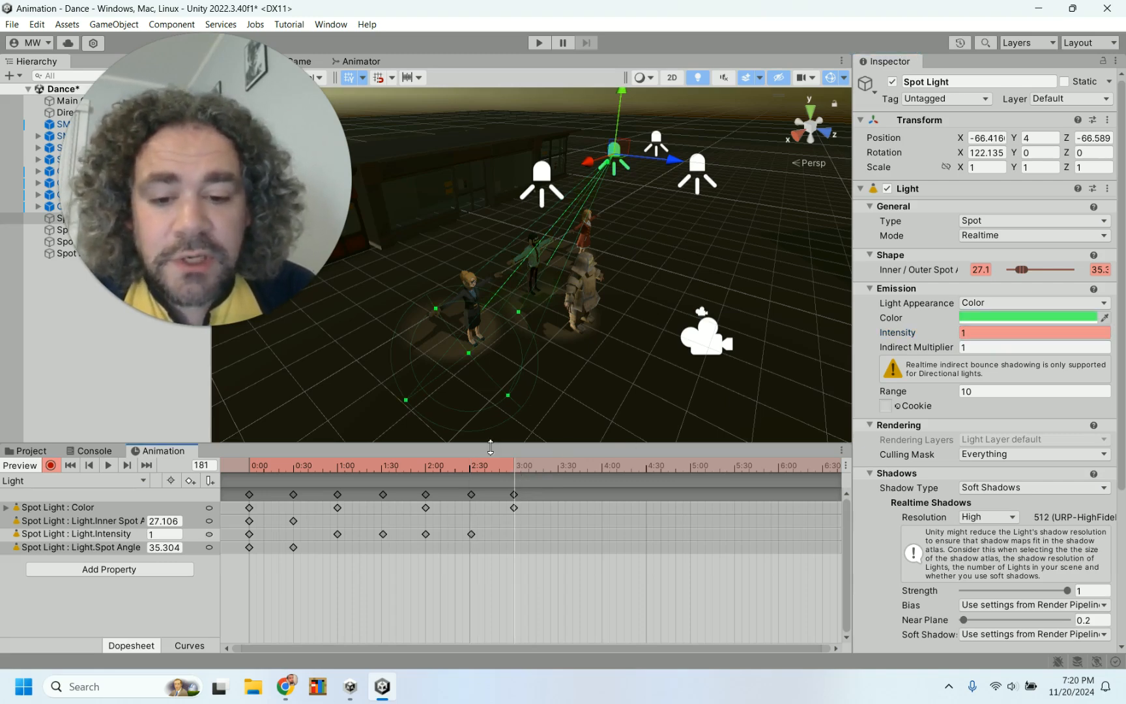
left_click(470, 466)
left_click_drag(470, 467, 515, 468)
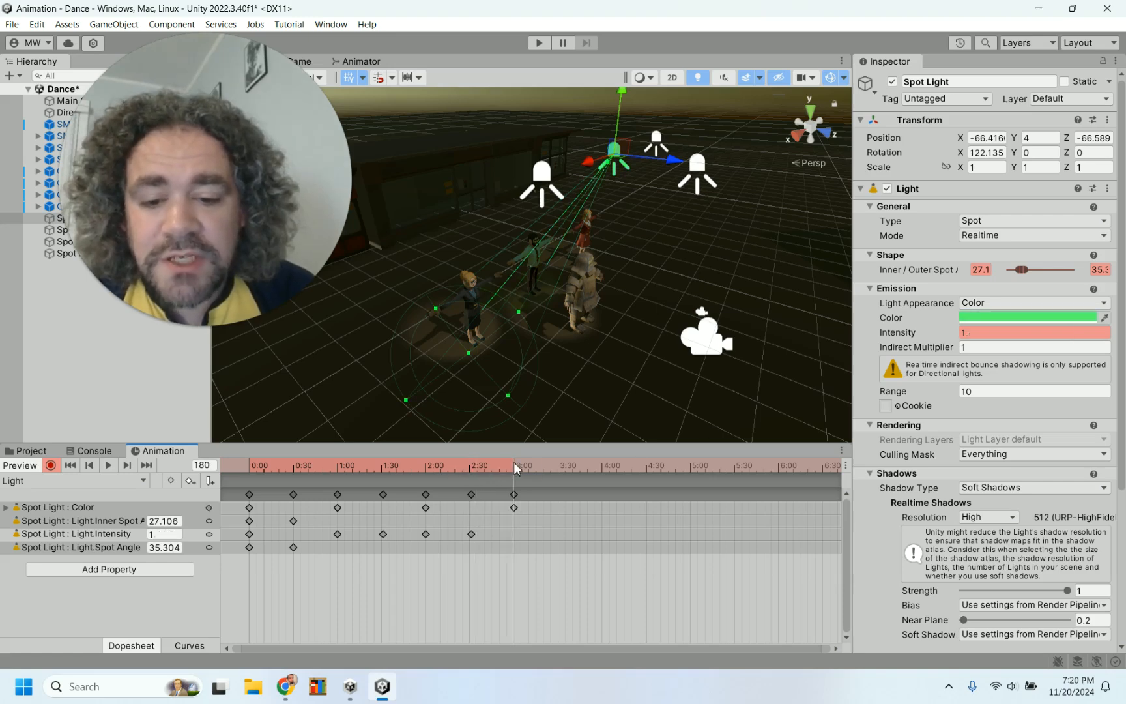
left_click(1004, 335)
type("5")
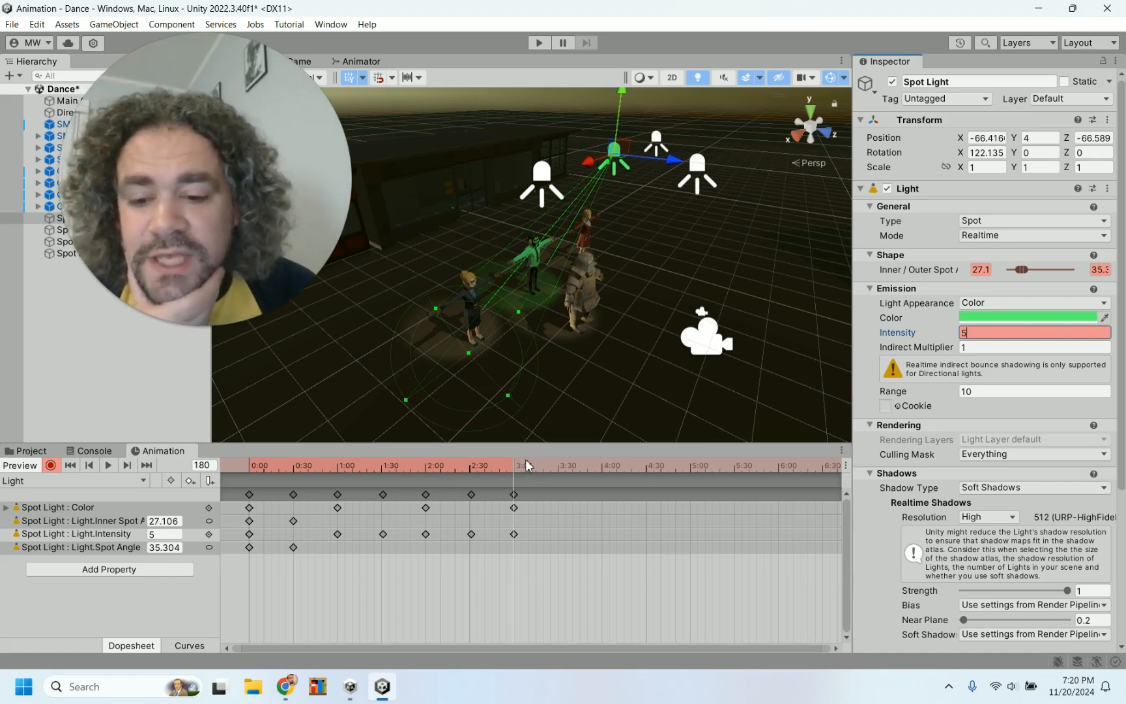
Paste the frame-0 keyframes of all spot light properties at about frame 241
left_click(249, 495)
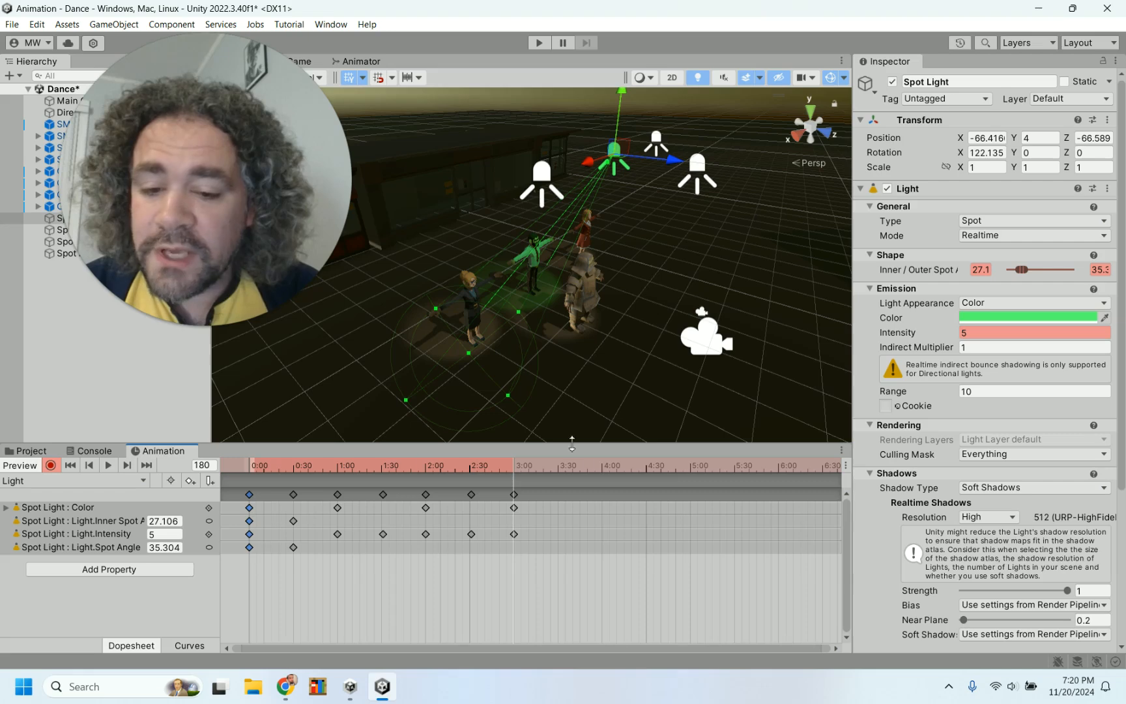
left_click(600, 467)
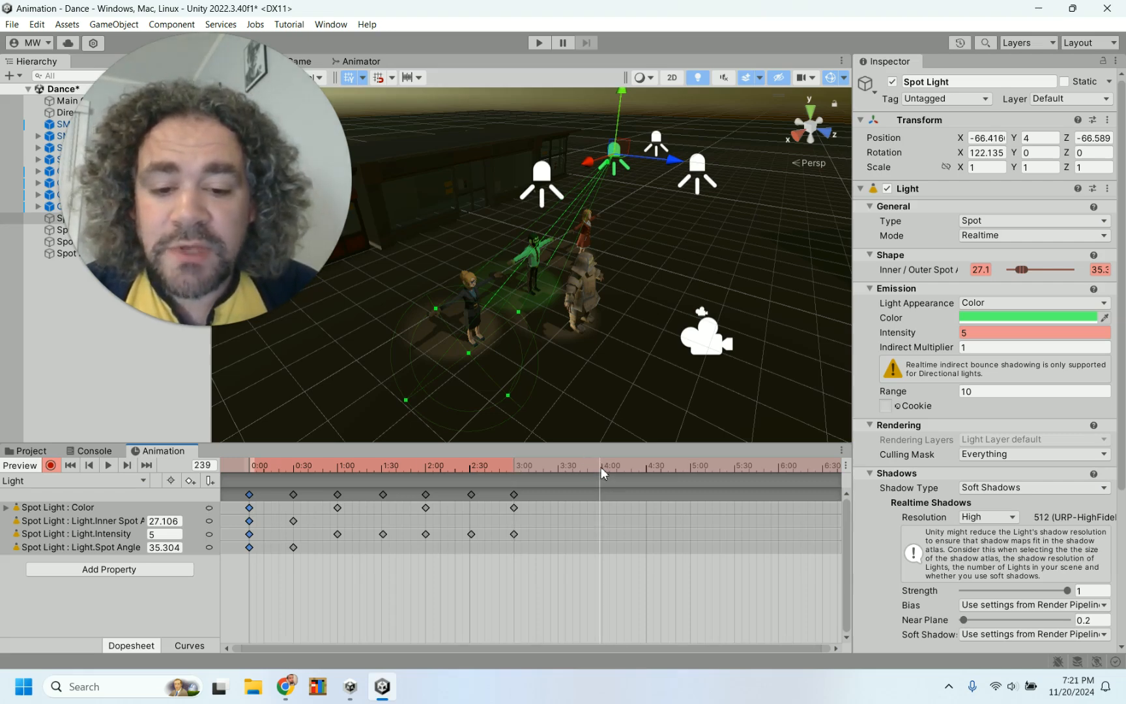
left_click(603, 464)
key("ctrl+v")
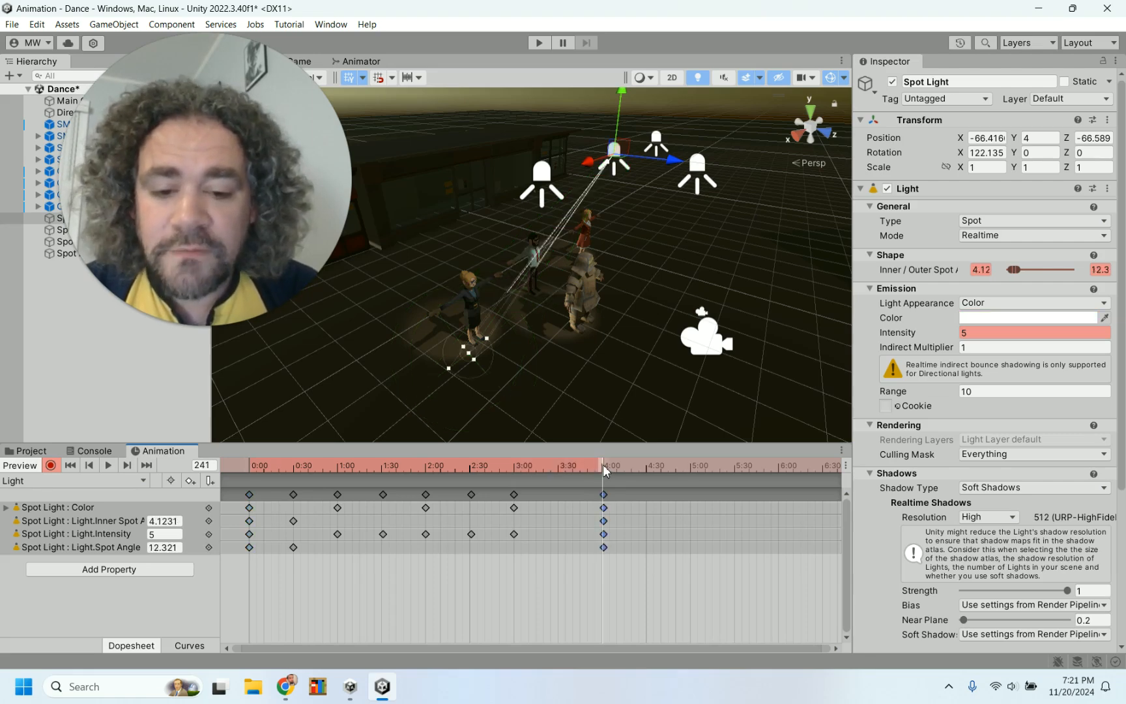
Copy the frame-30 inner and outer spot angle keyframes and paste them at frame 211
left_click_drag(255, 467, 294, 467)
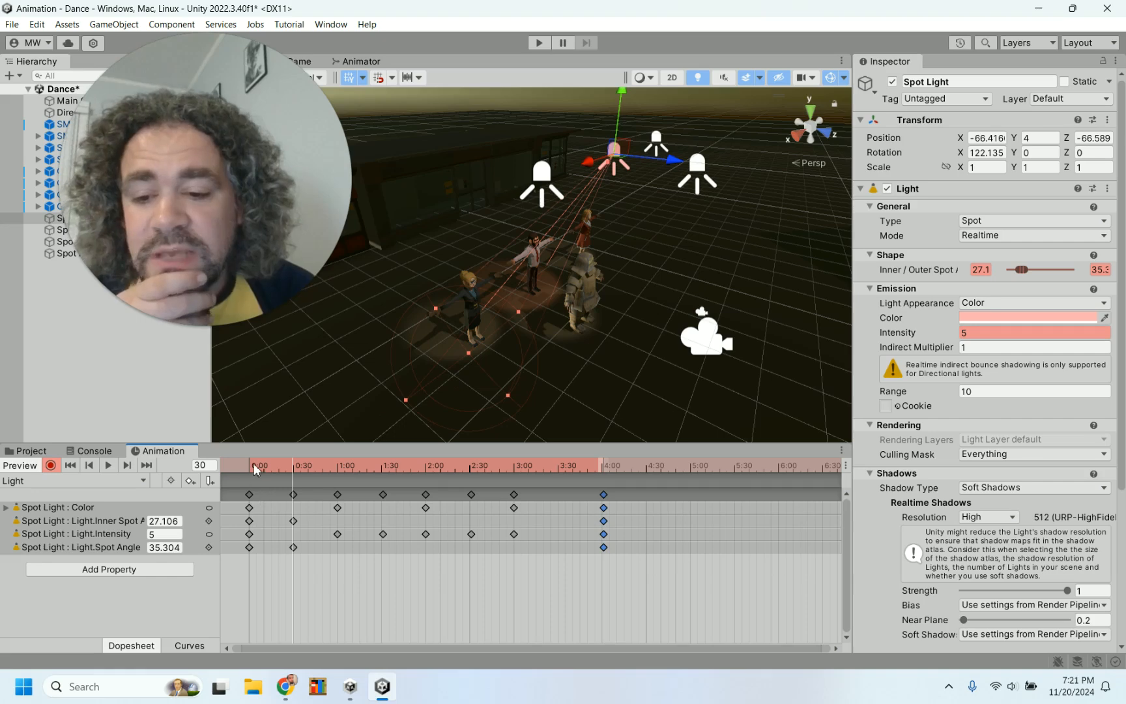
left_click(560, 466)
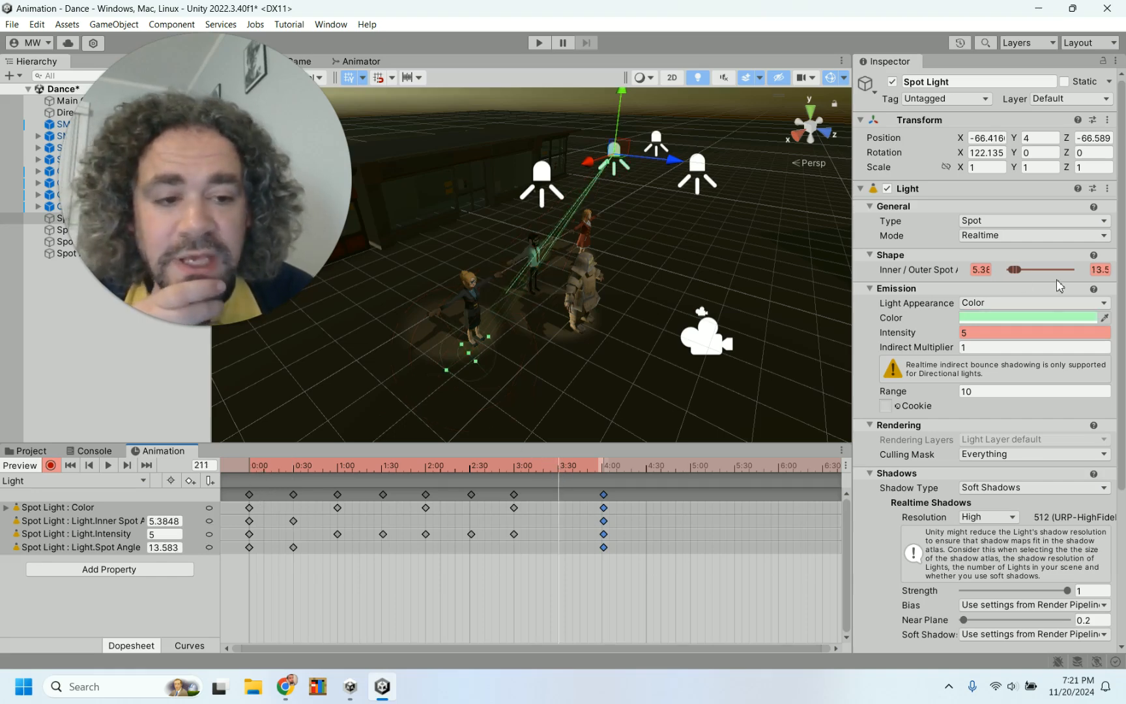
left_click(293, 521)
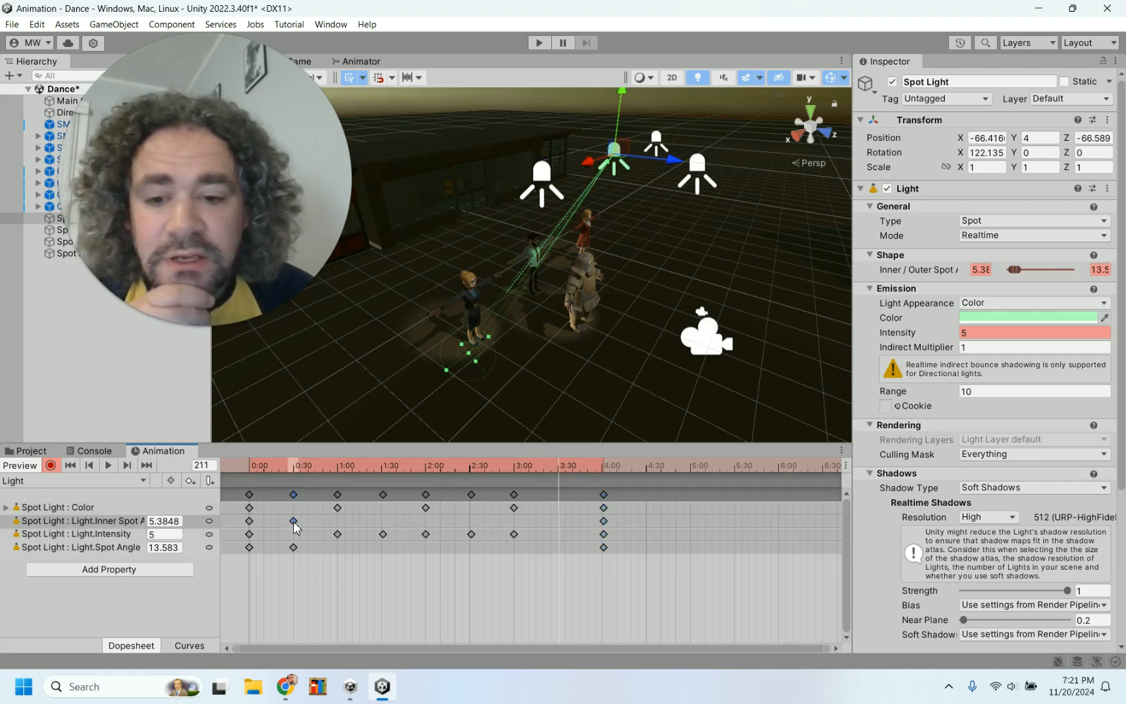
left_click_drag(268, 463, 293, 464)
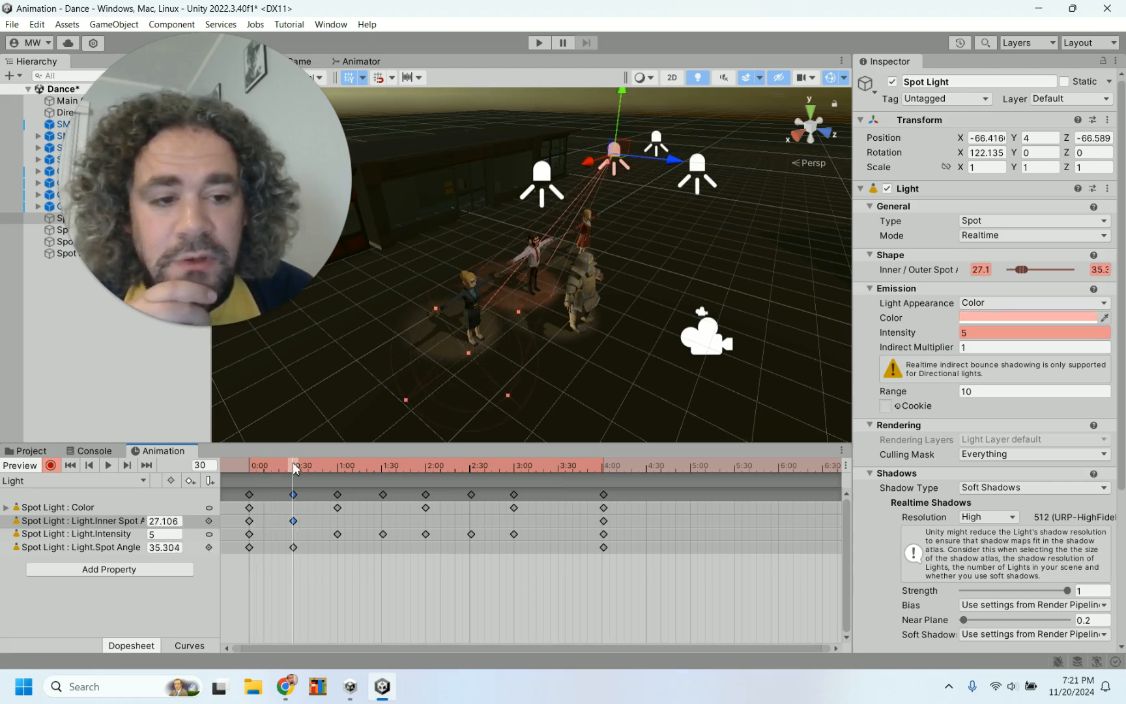
left_click(294, 547)
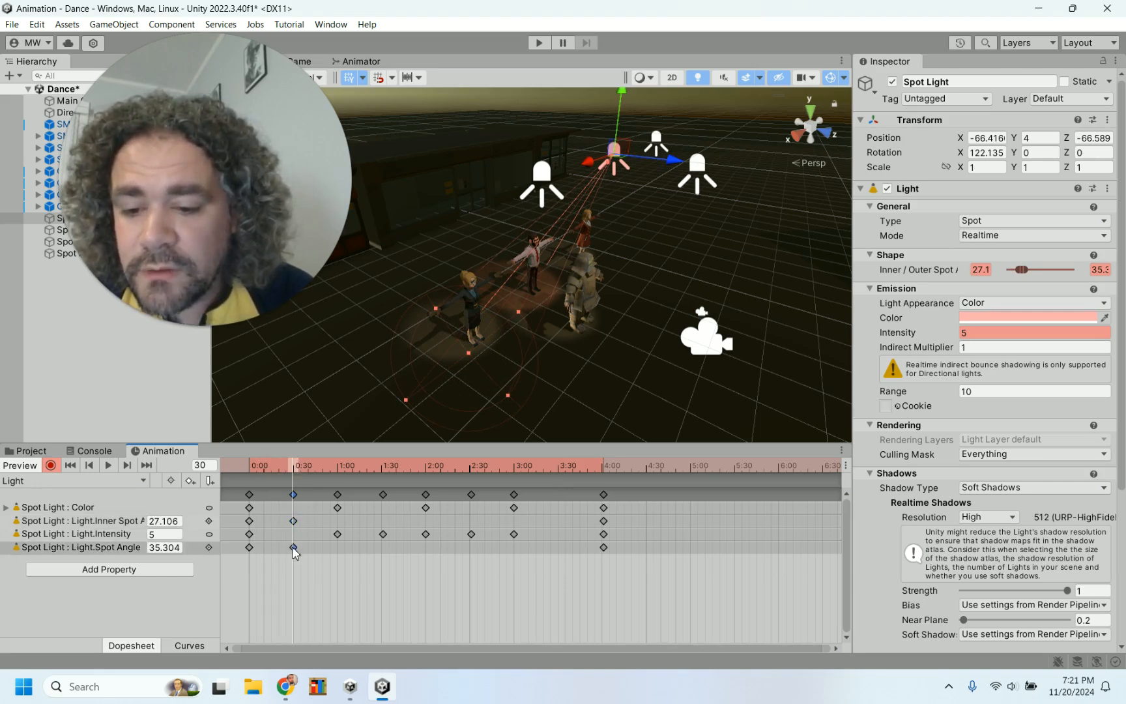
left_click(294, 495)
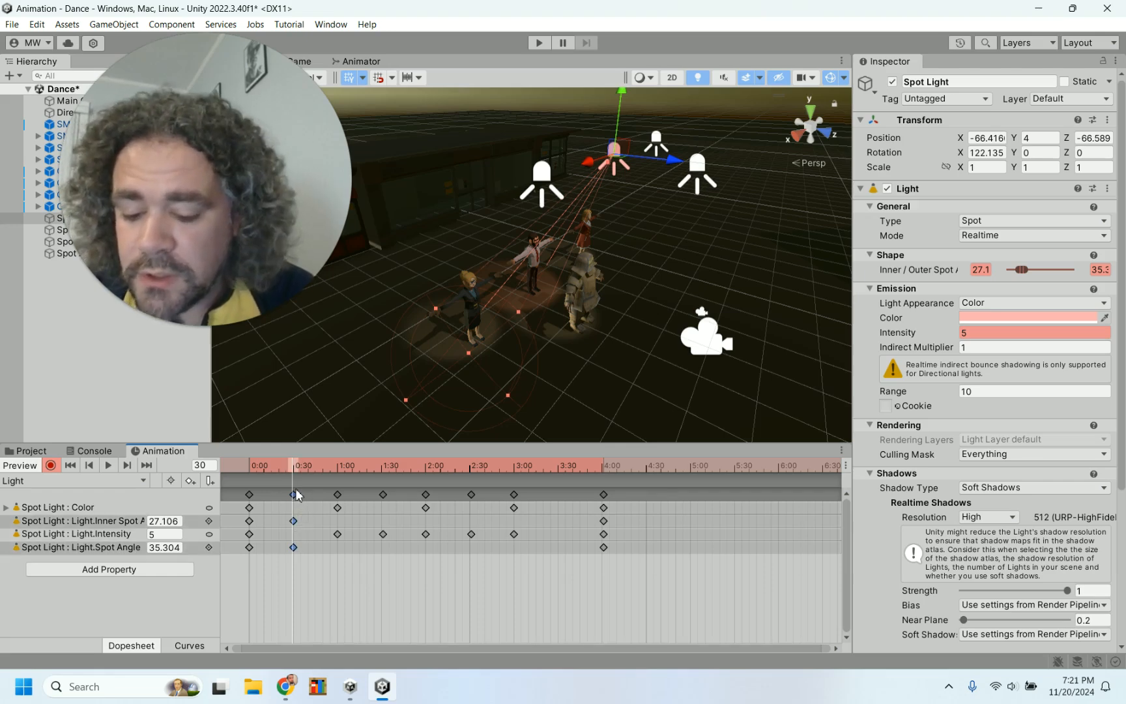
left_click(559, 467)
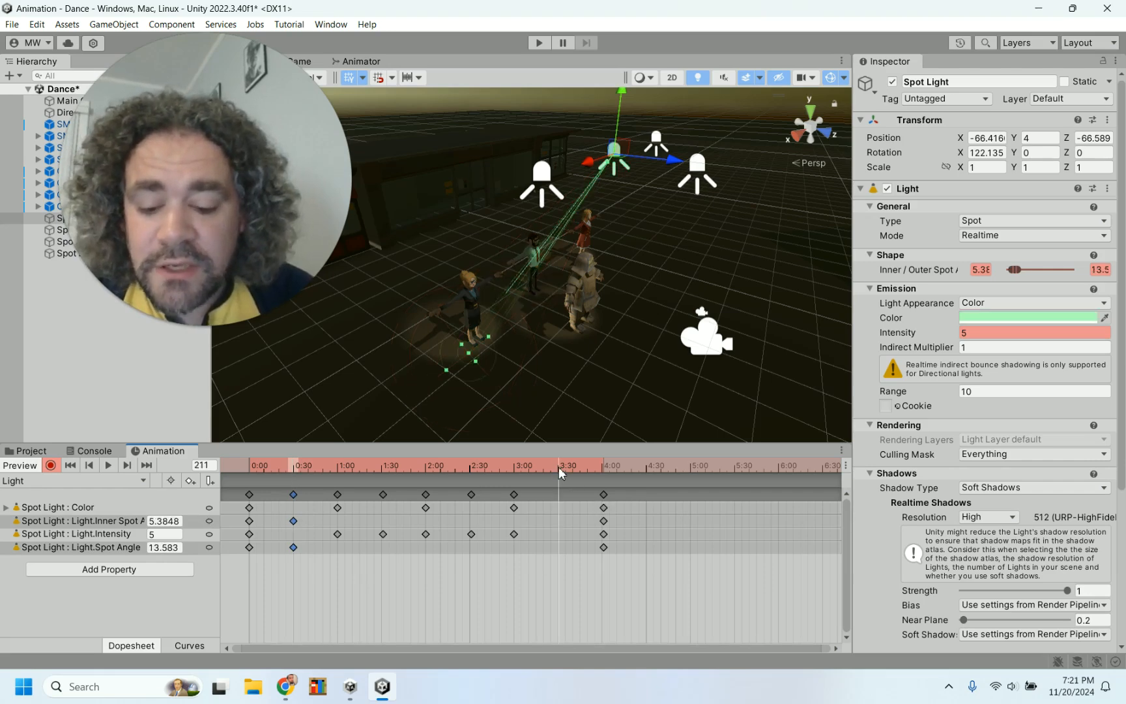
key("ctrl+v")
left_click_drag(252, 464, 678, 485)
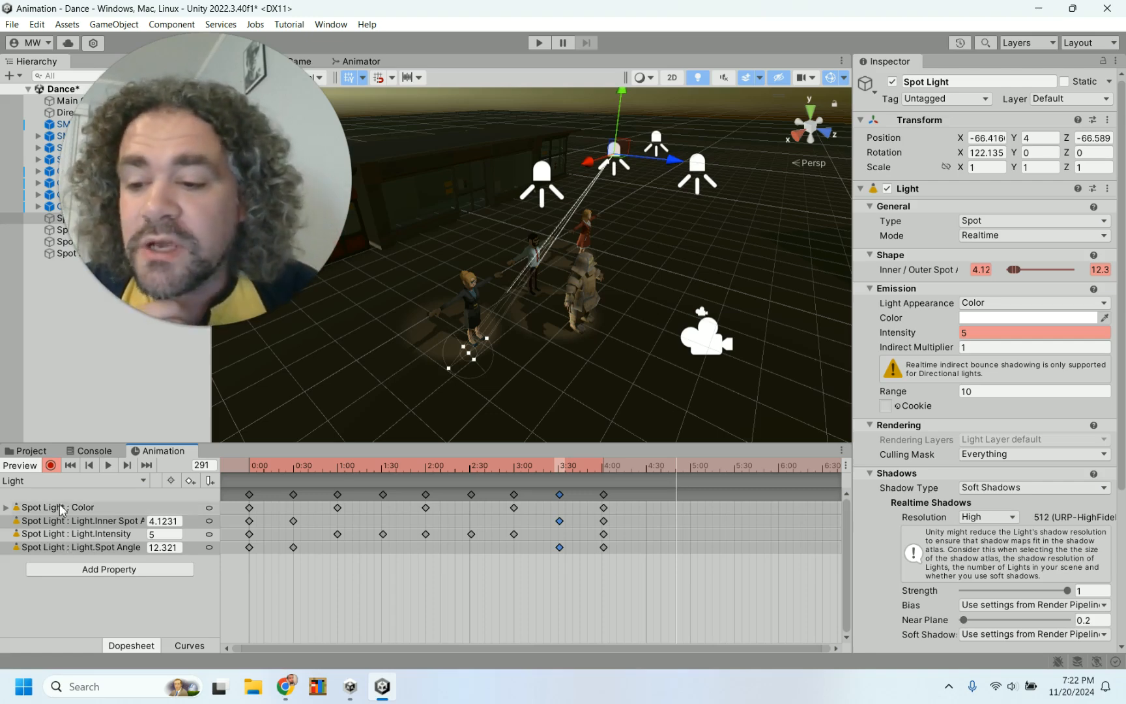
Leave record mode and play the scene briefly to preview the spotlight animation, stopping playback afterwards
left_click(51, 467)
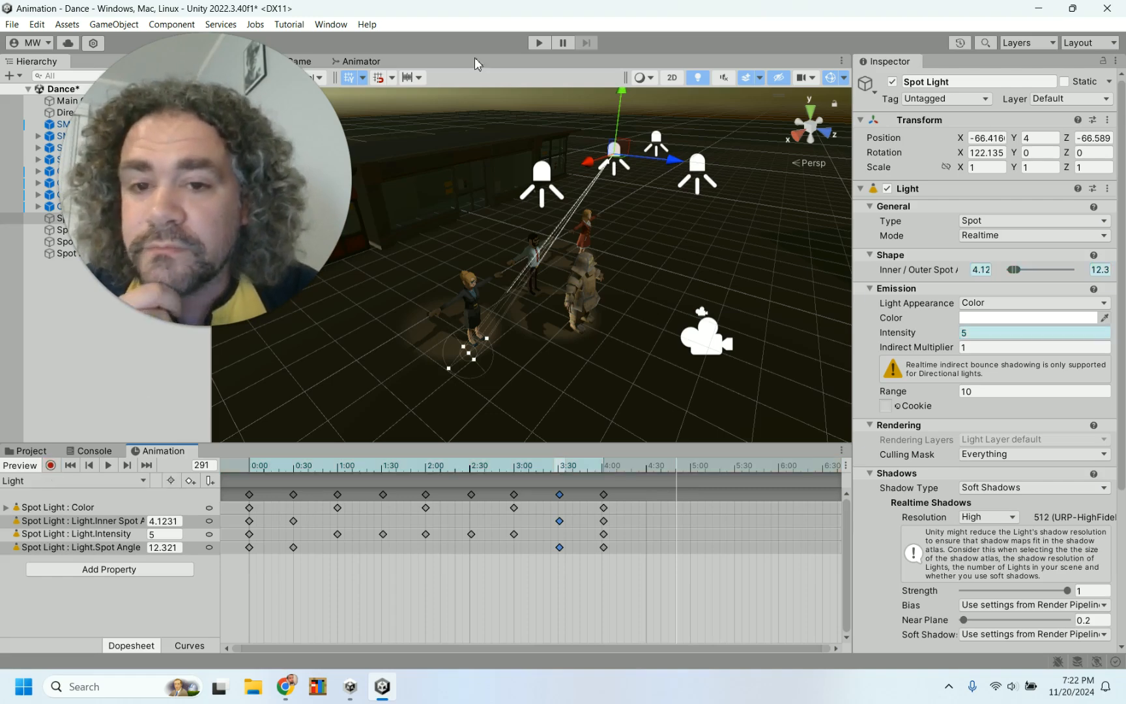
left_click(537, 43)
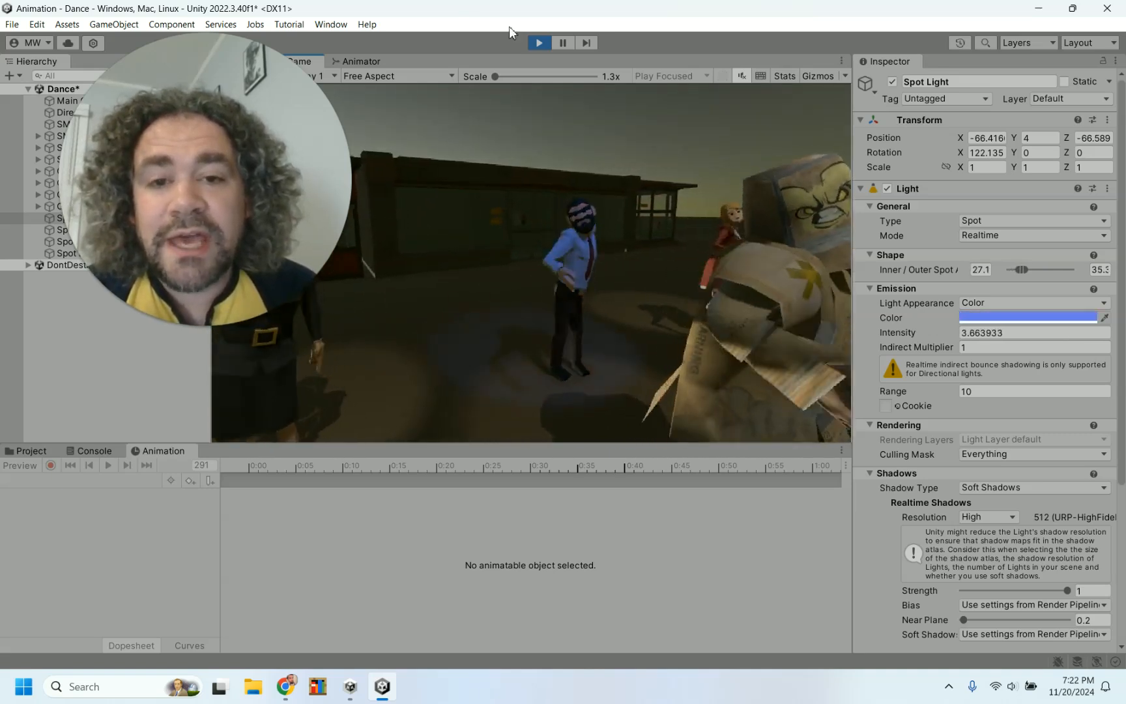
left_click(546, 43)
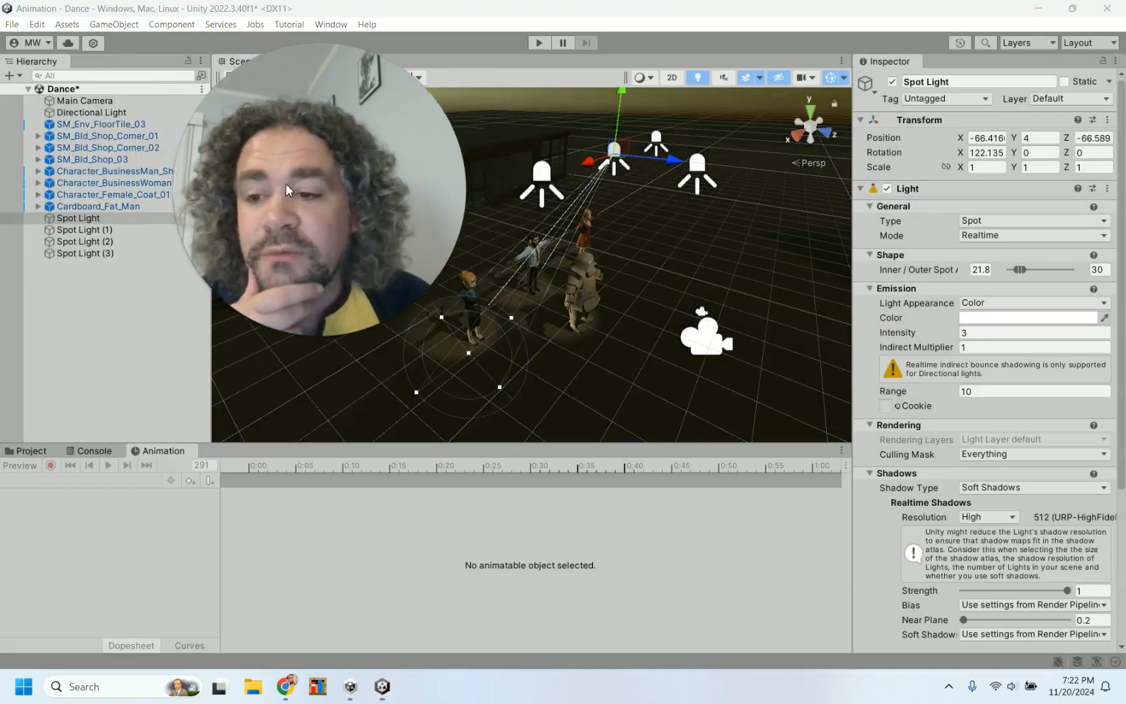
Review the first spot light's Animator, and add an Animator component to Spot Light (1), (2) and (3) together
left_click(84, 218)
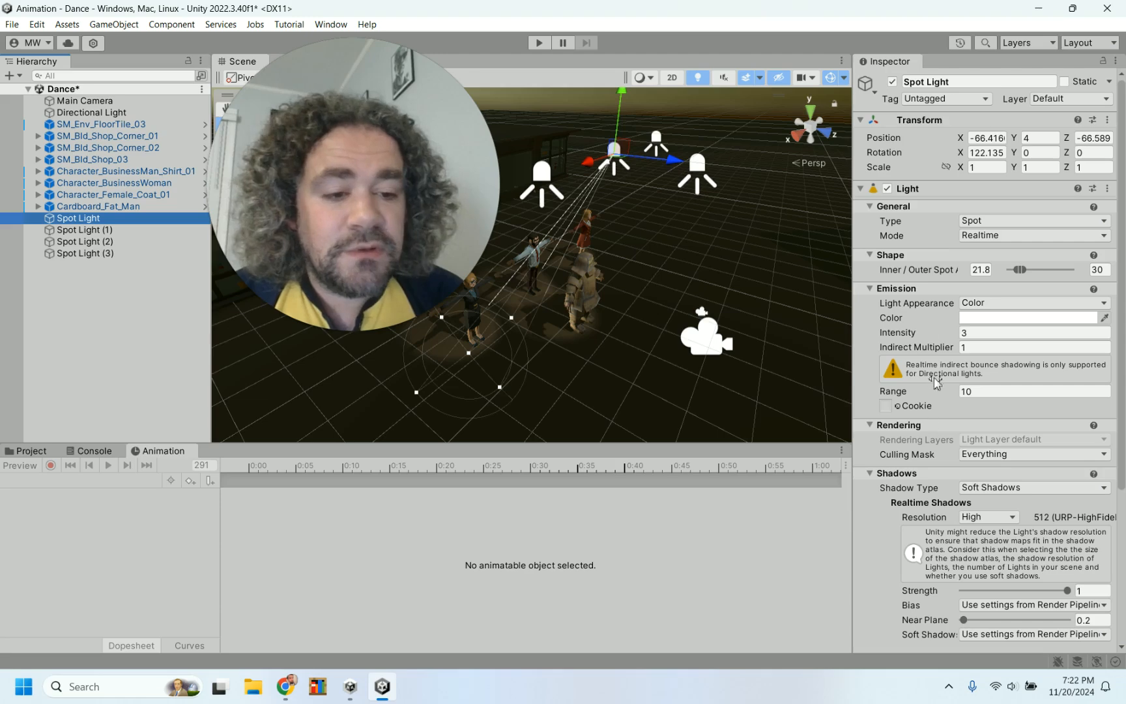
scroll(911, 470, "down", 5)
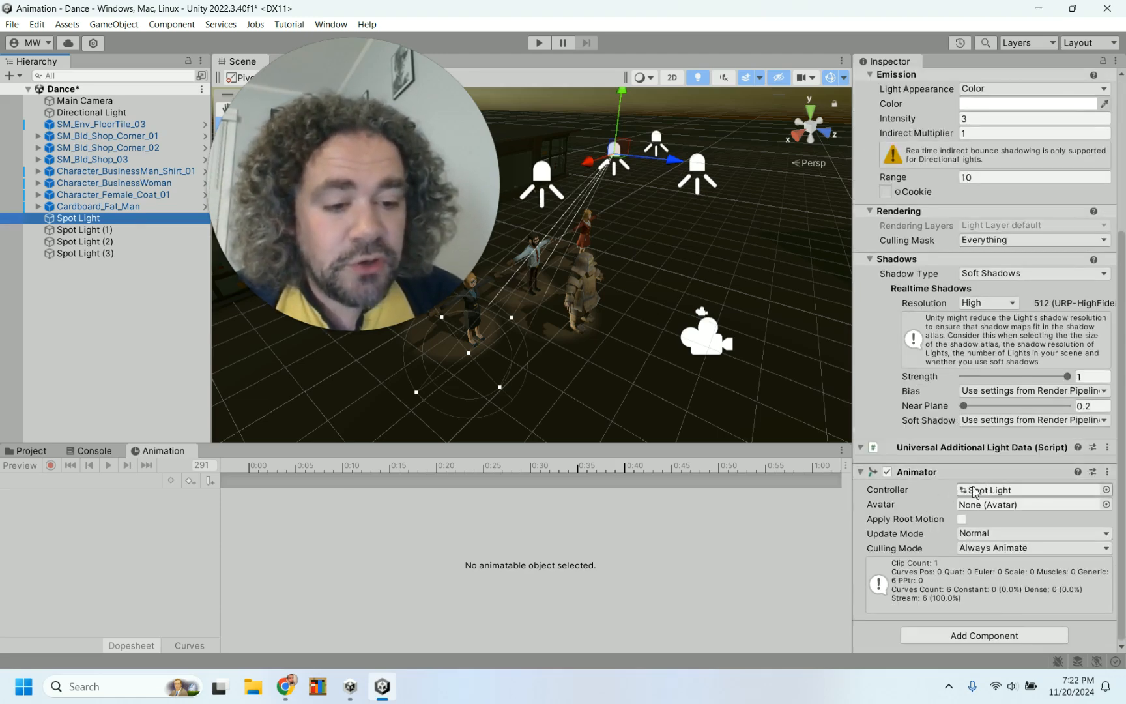
left_click(121, 230)
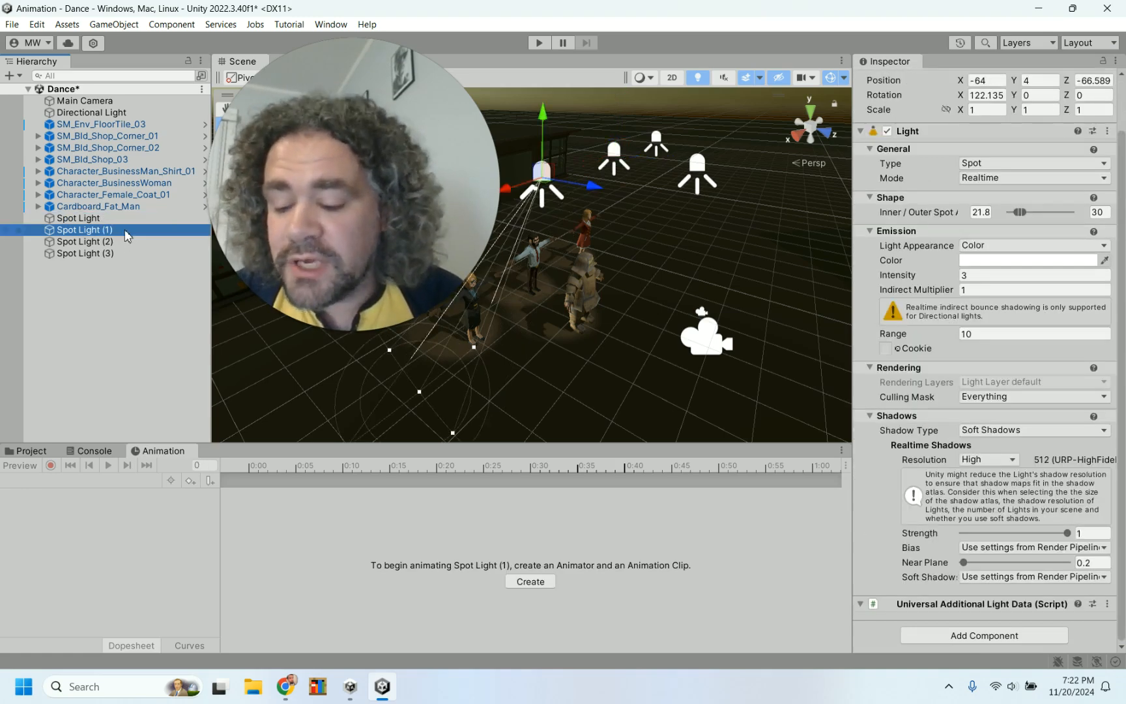
left_click(123, 254, "shift")
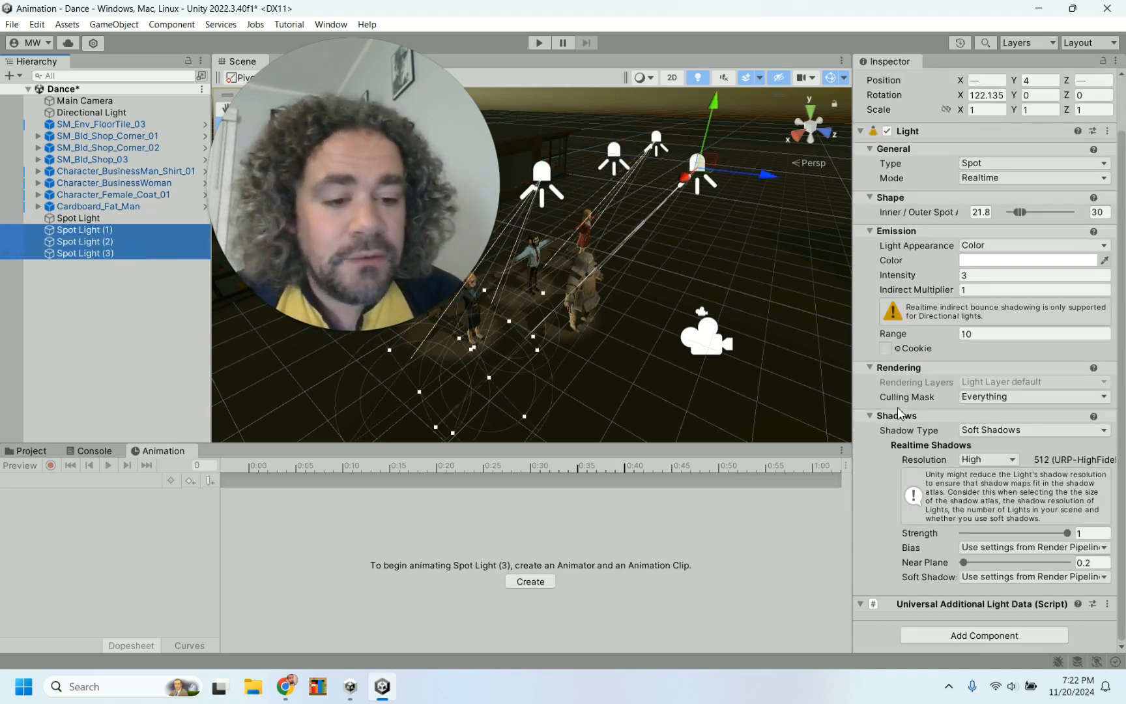
left_click(945, 637)
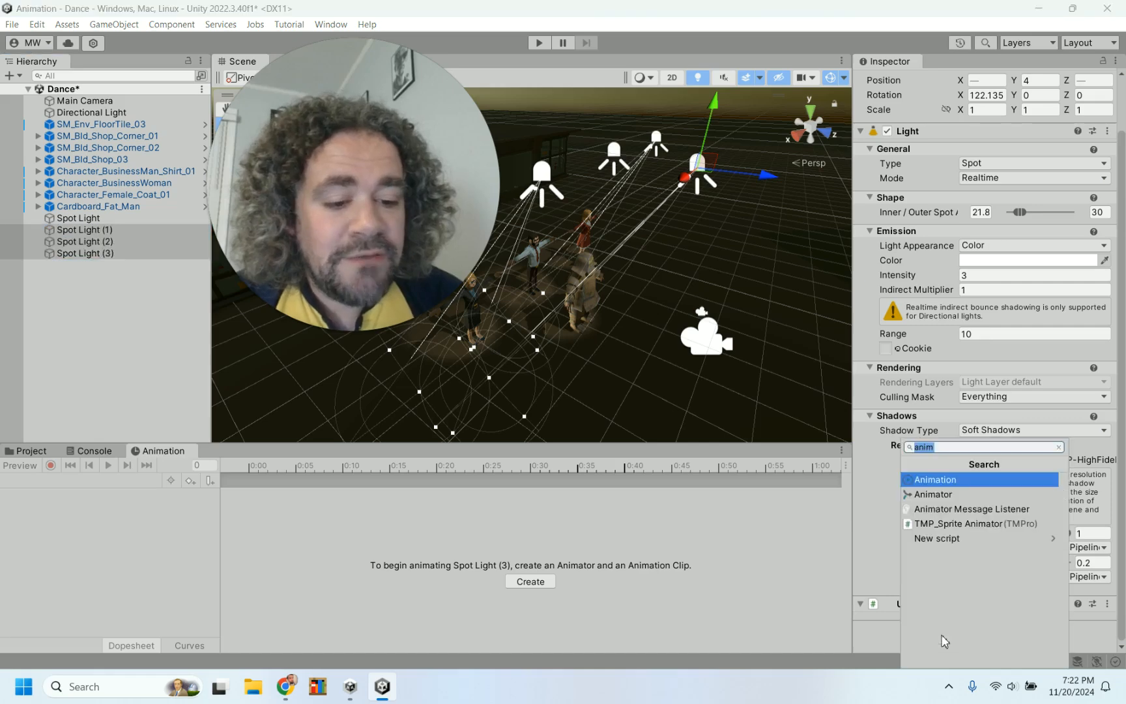
left_click(946, 495)
Assign the Spot Light animator controller to the three selected spot lights and play the scene
scroll(904, 549, "down", 2)
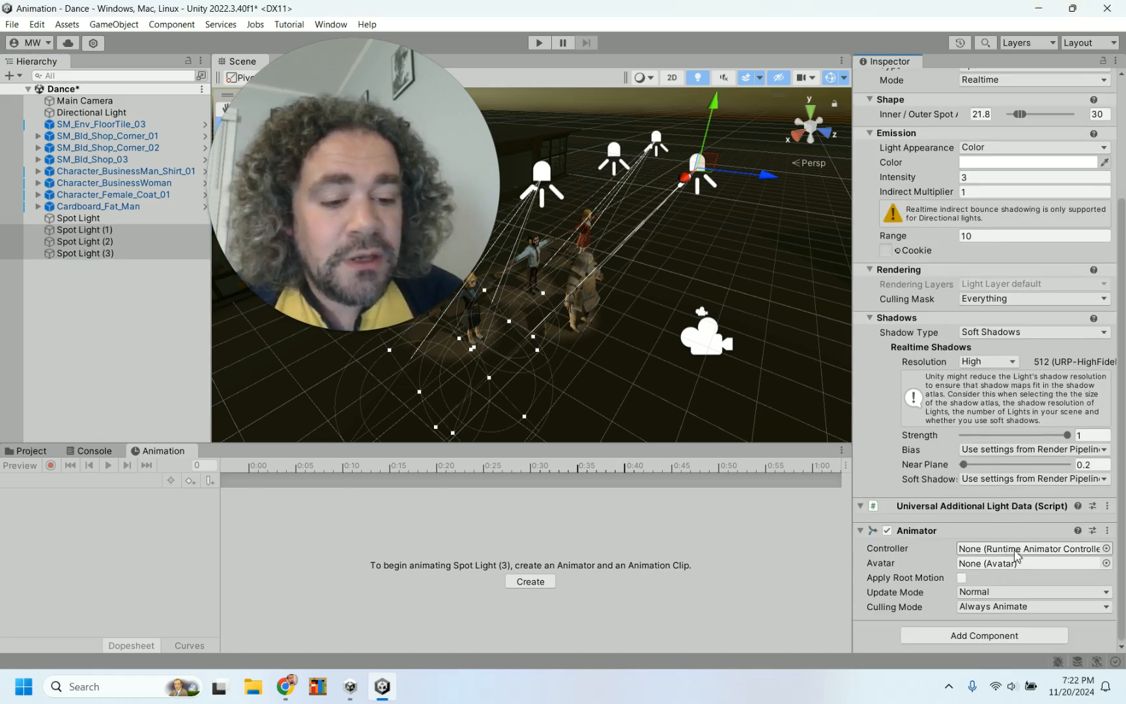
left_click(1106, 548)
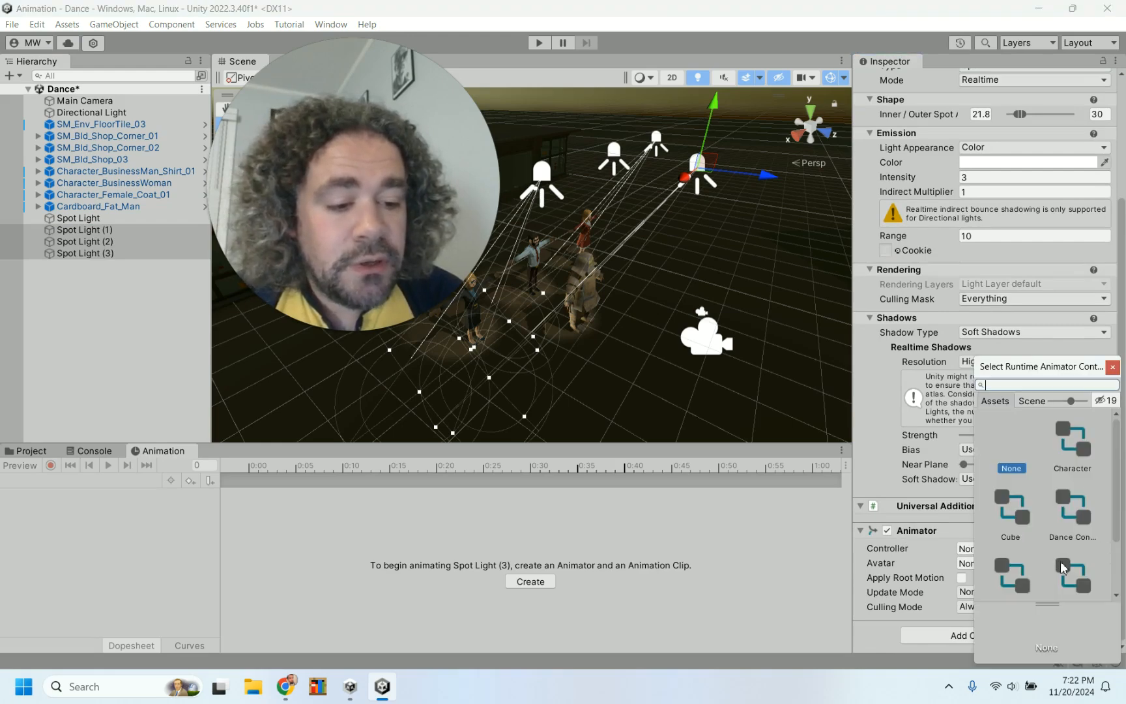
left_click(1073, 499)
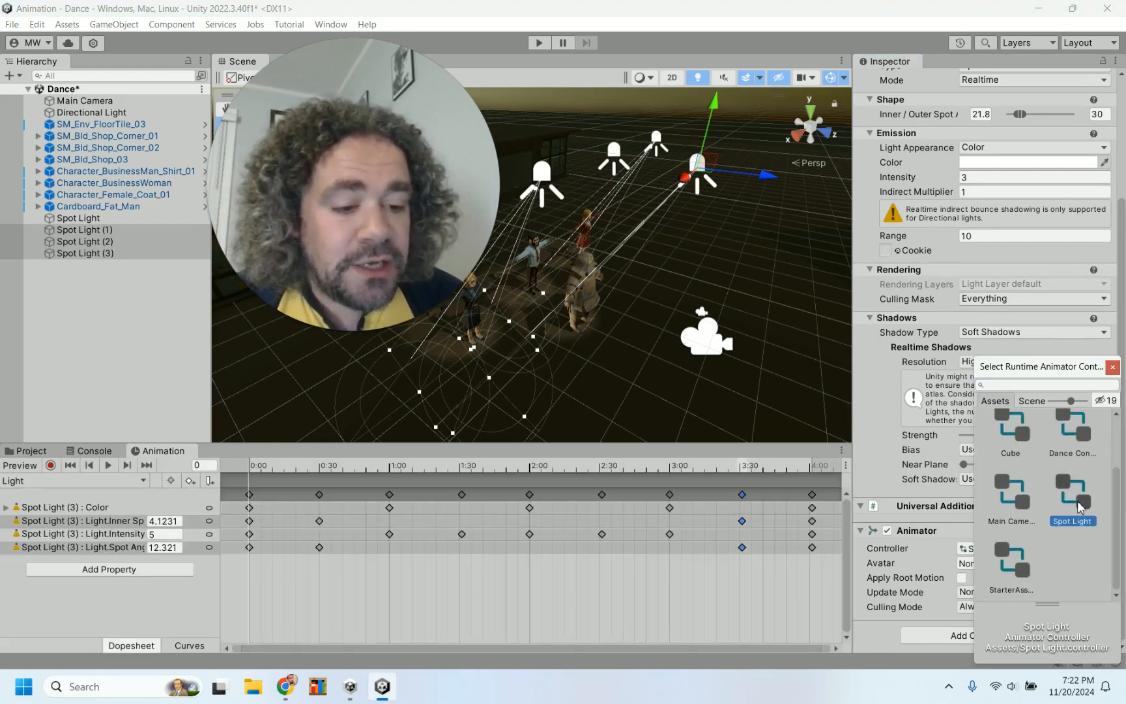
left_click(1113, 366)
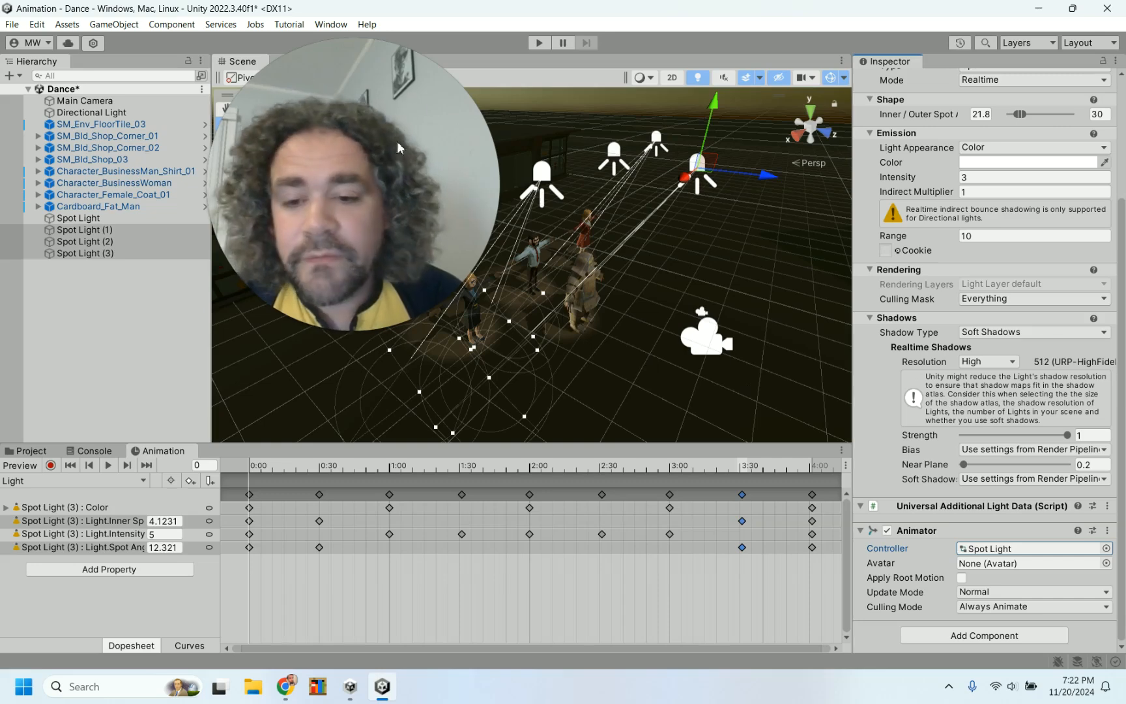
left_click(539, 43)
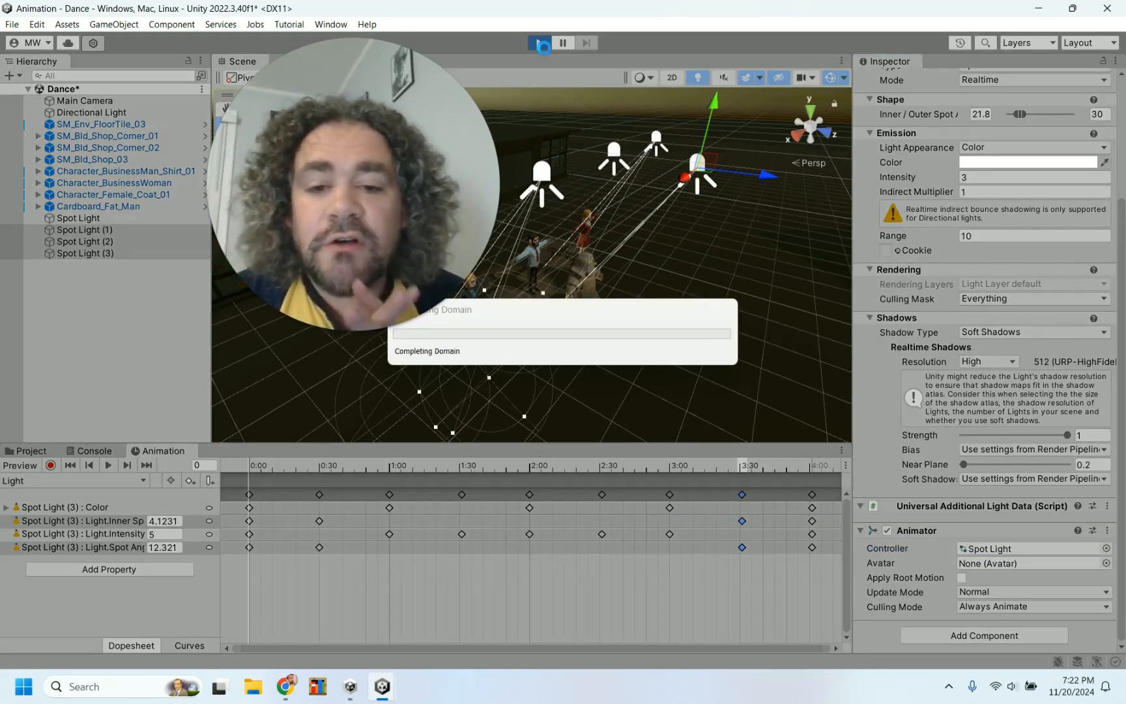